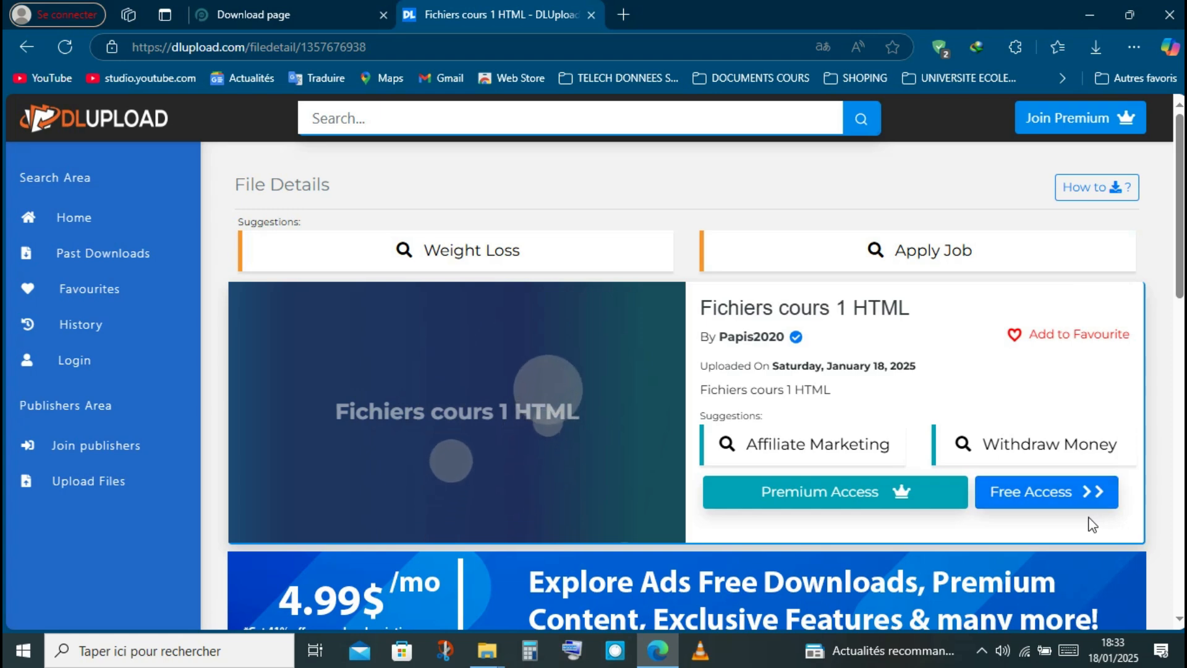
- Open the free access page for Fichiers cours 1 HTML and complete its Related Topics requirement, closing the topic list
left_click(1062, 493)
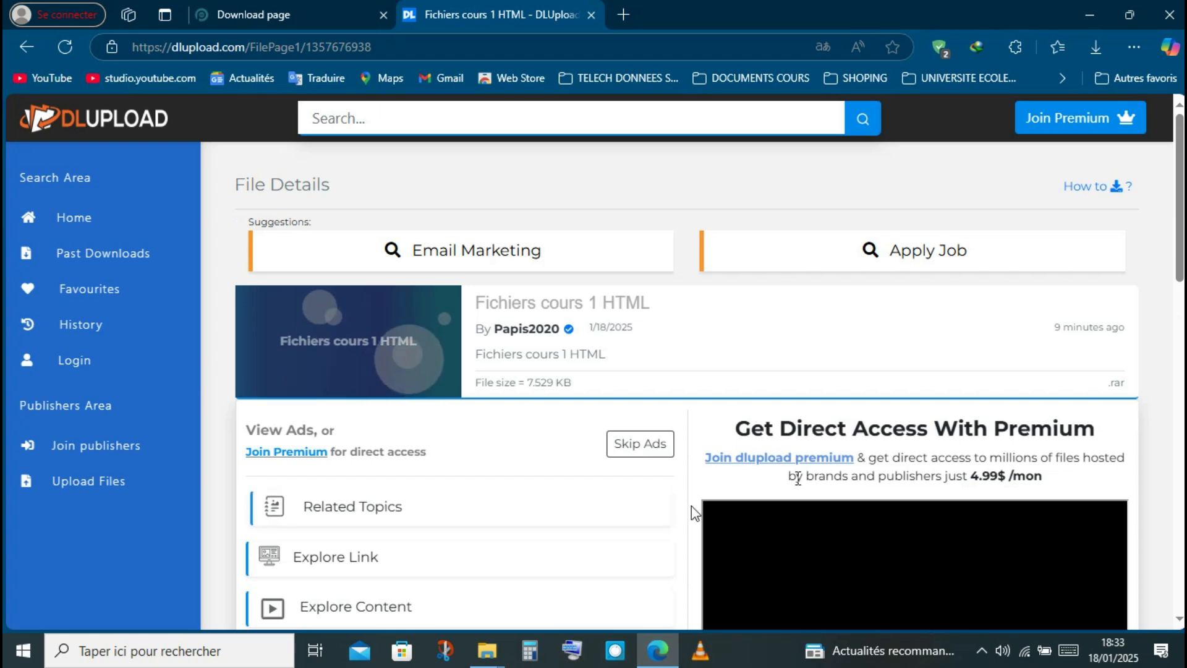
left_click(638, 512)
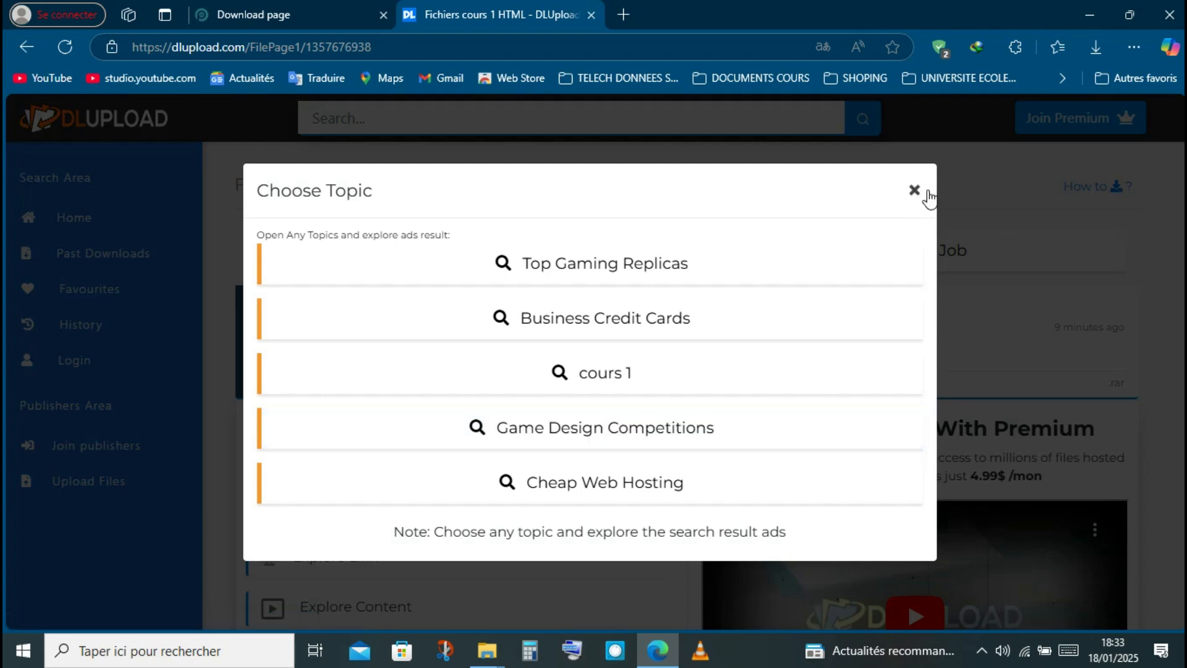
left_click(927, 195)
left_click(915, 193)
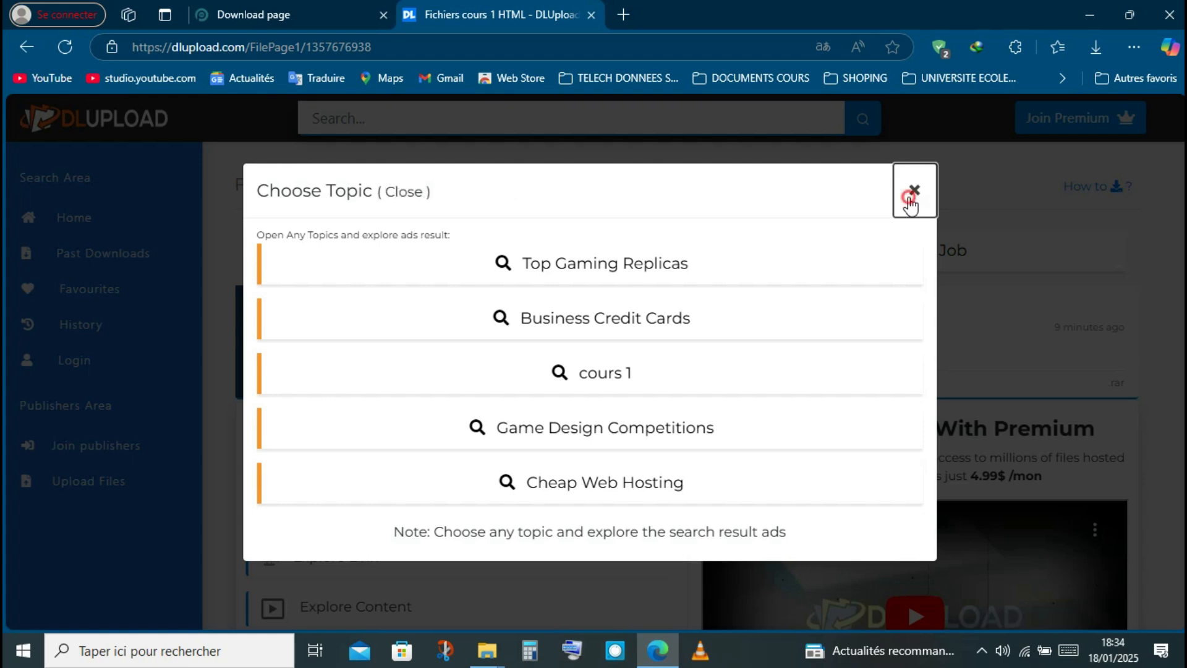
left_click(913, 197)
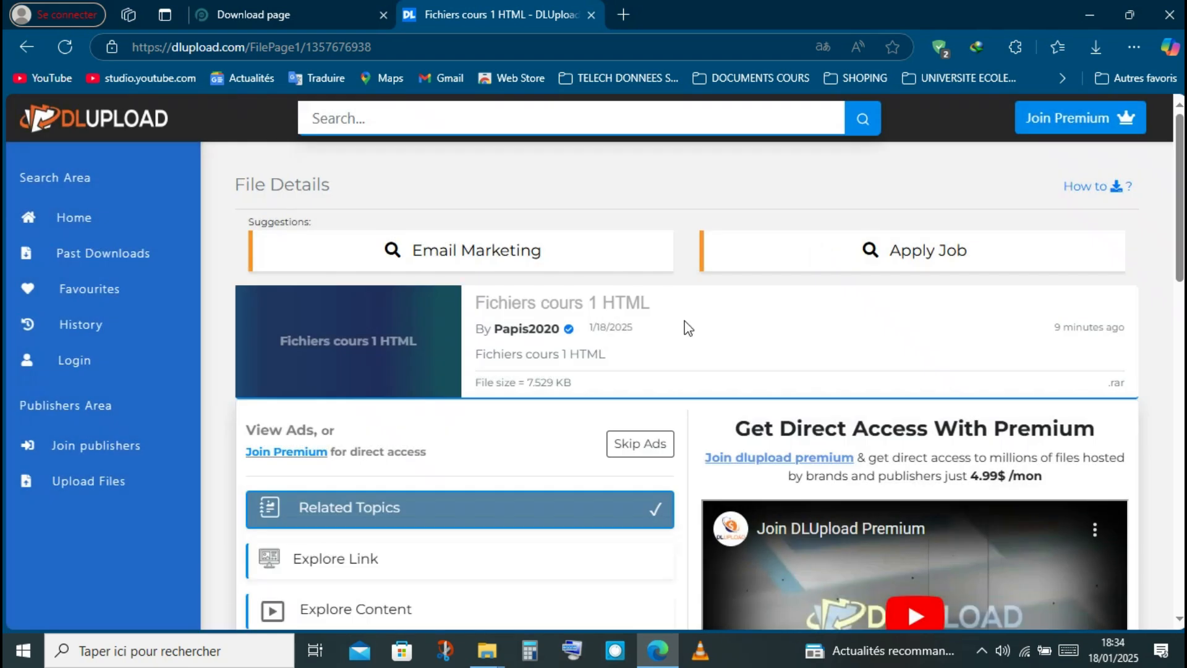
left_click(602, 407)
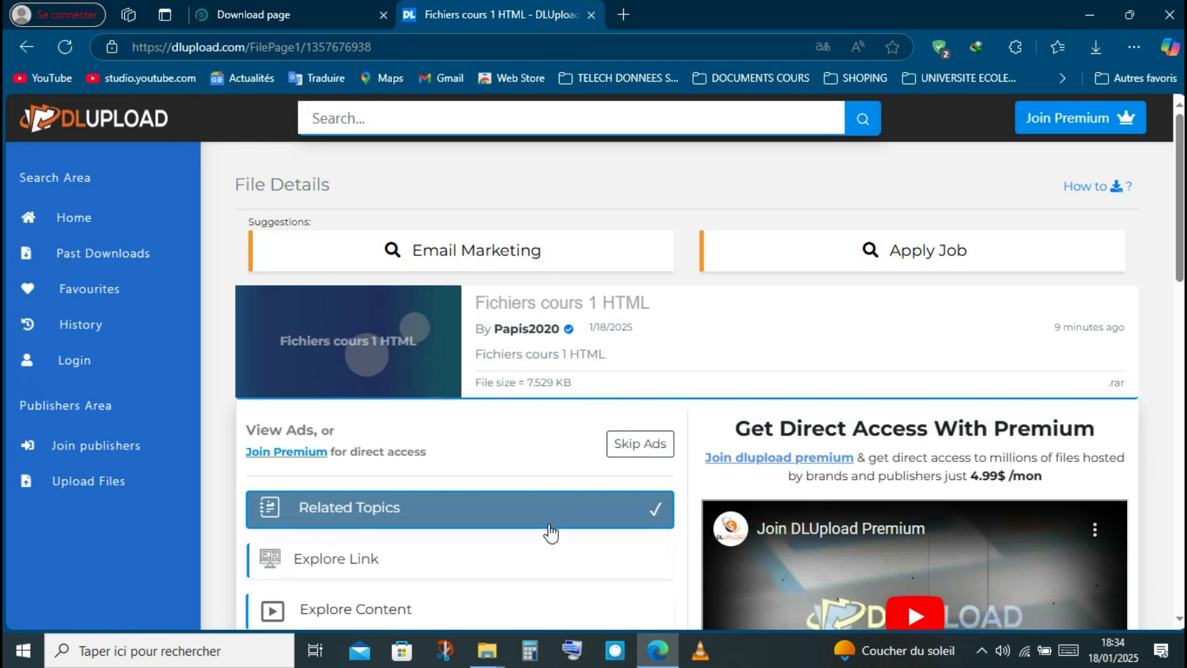
- Complete the Explore Link and Explore Content requirements and continue to the file's download page
left_click(542, 570)
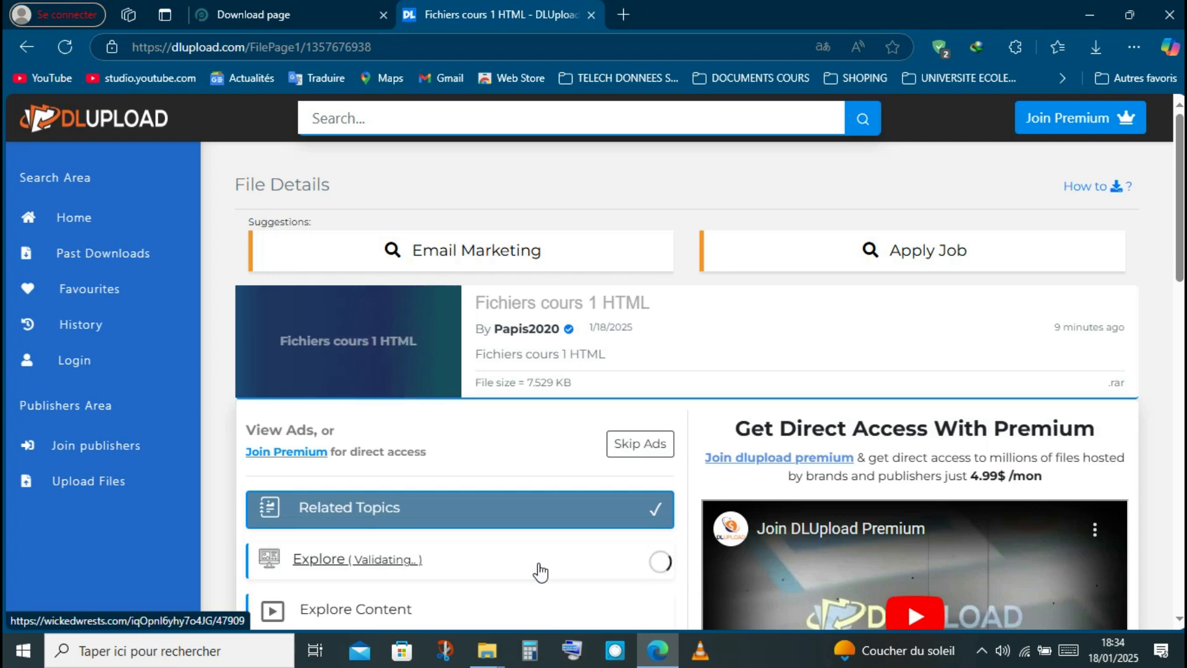
scroll(541, 570, "down", 3)
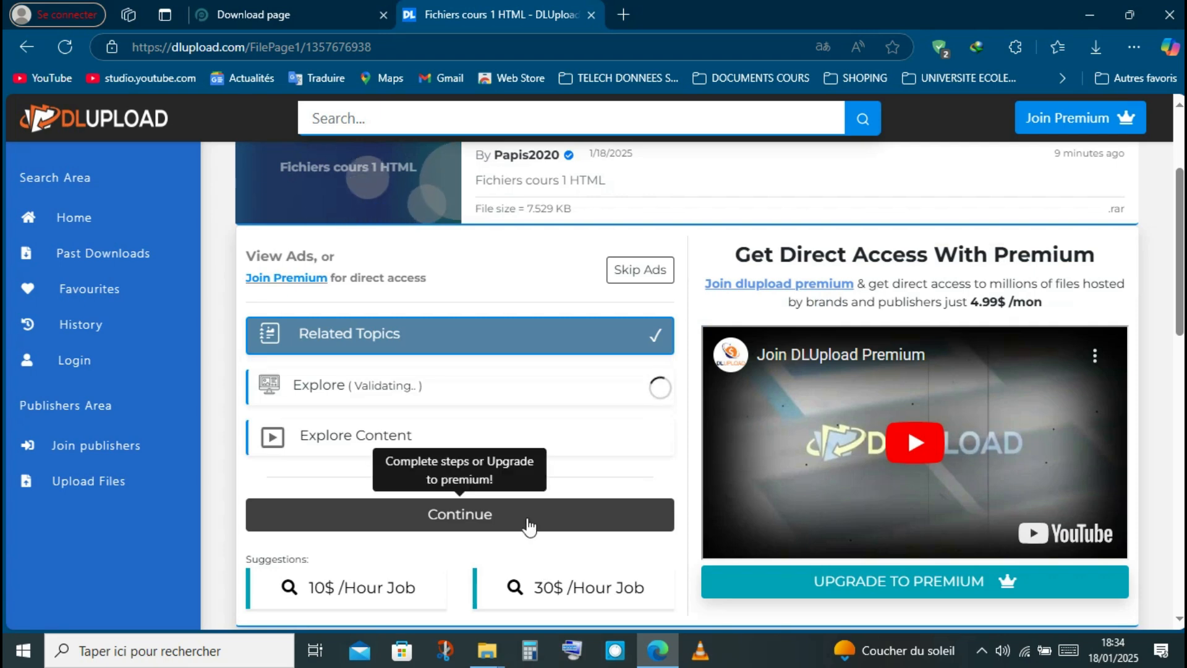
left_click(518, 484)
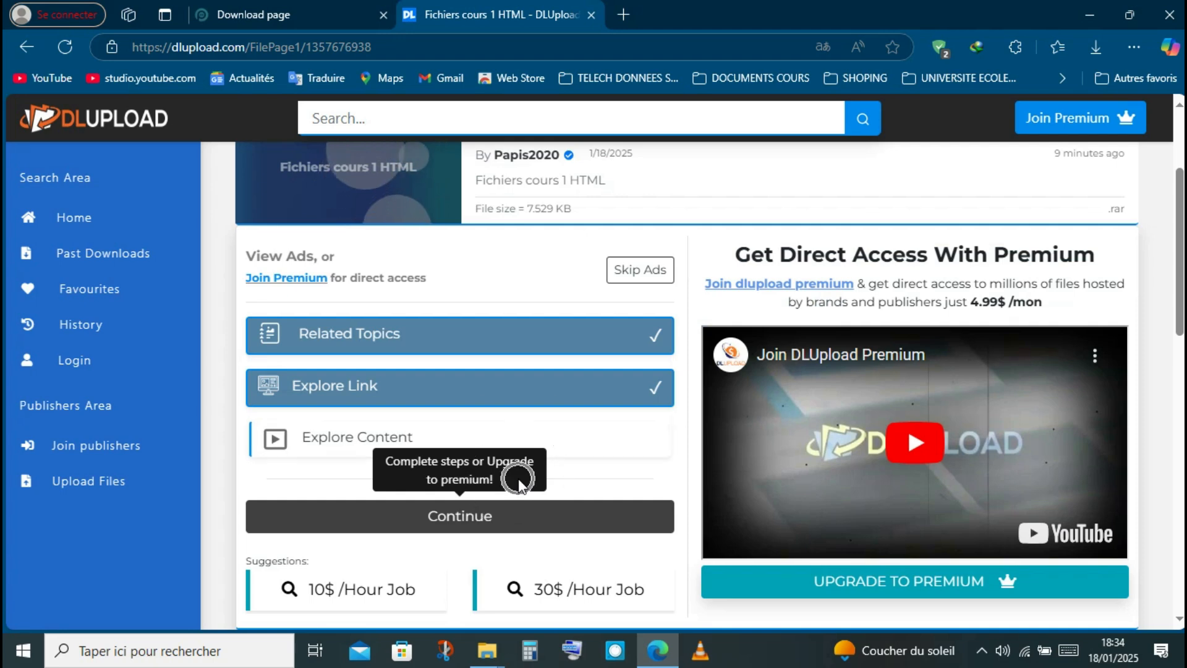
left_click(502, 445)
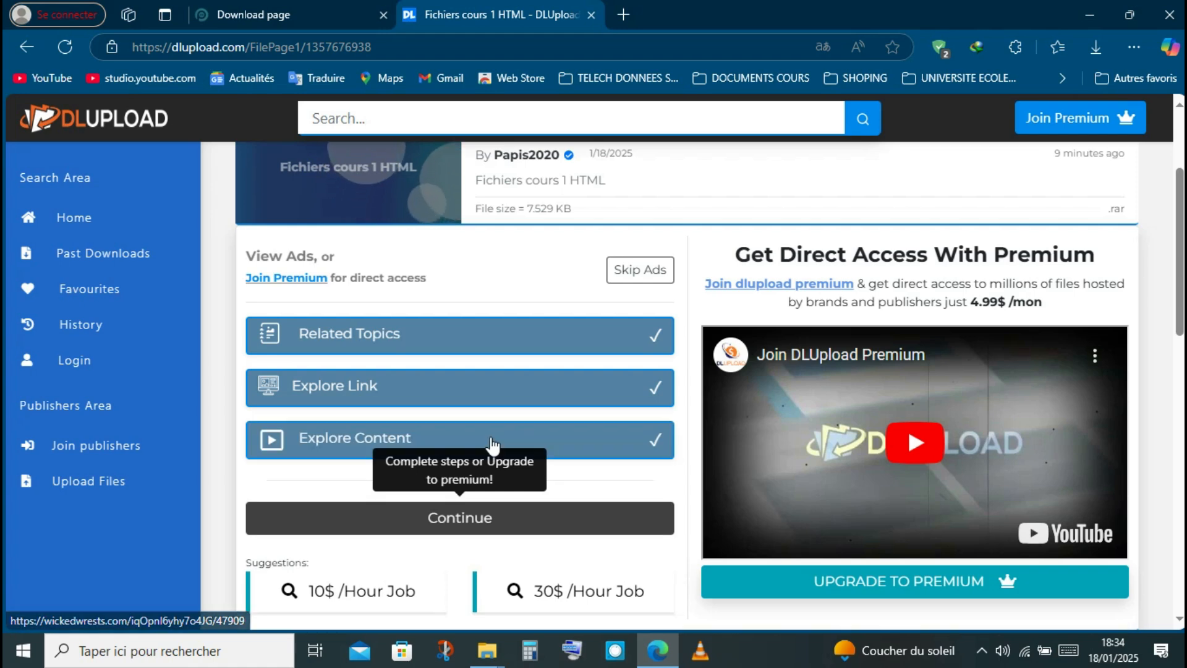
left_click(498, 521)
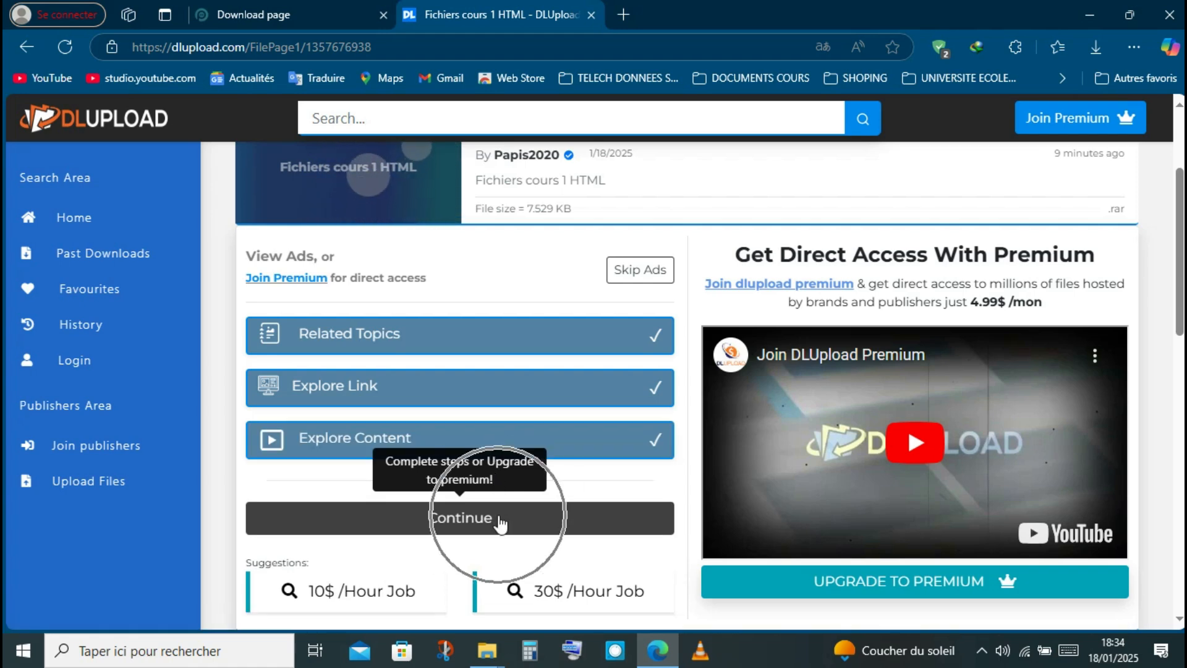
left_click(499, 529)
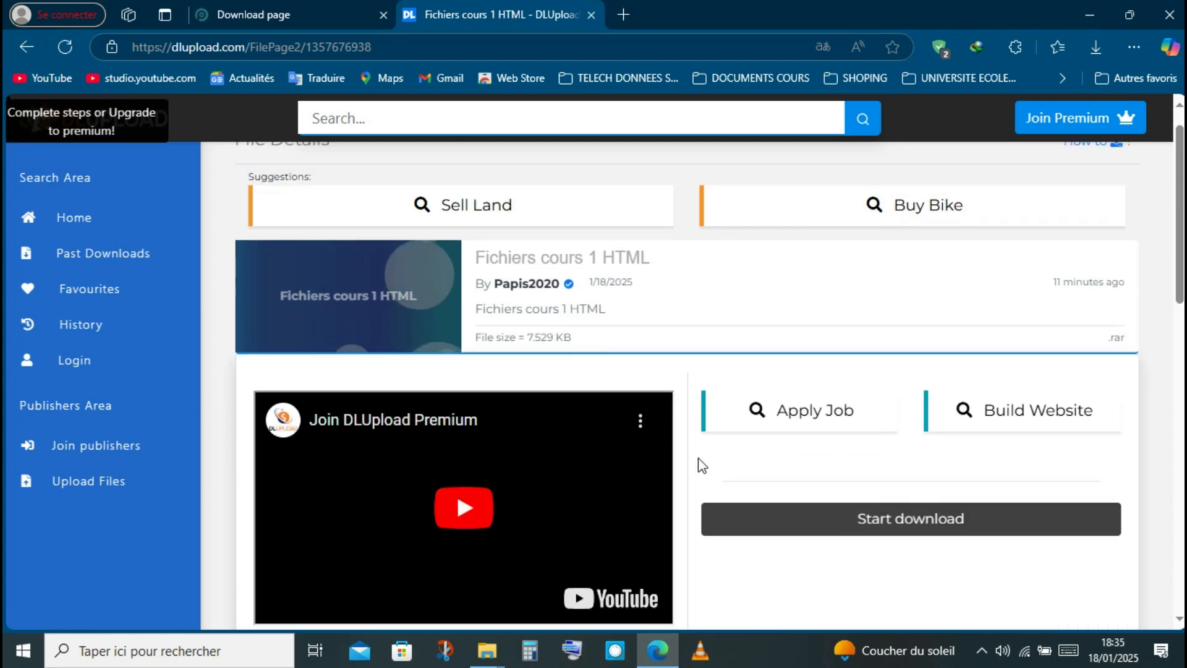
- Complete the reCAPTCHA check and start downloading 1+-+fichier-source-module1.rar into the Téléchargements folder under the Général category
left_click(823, 458)
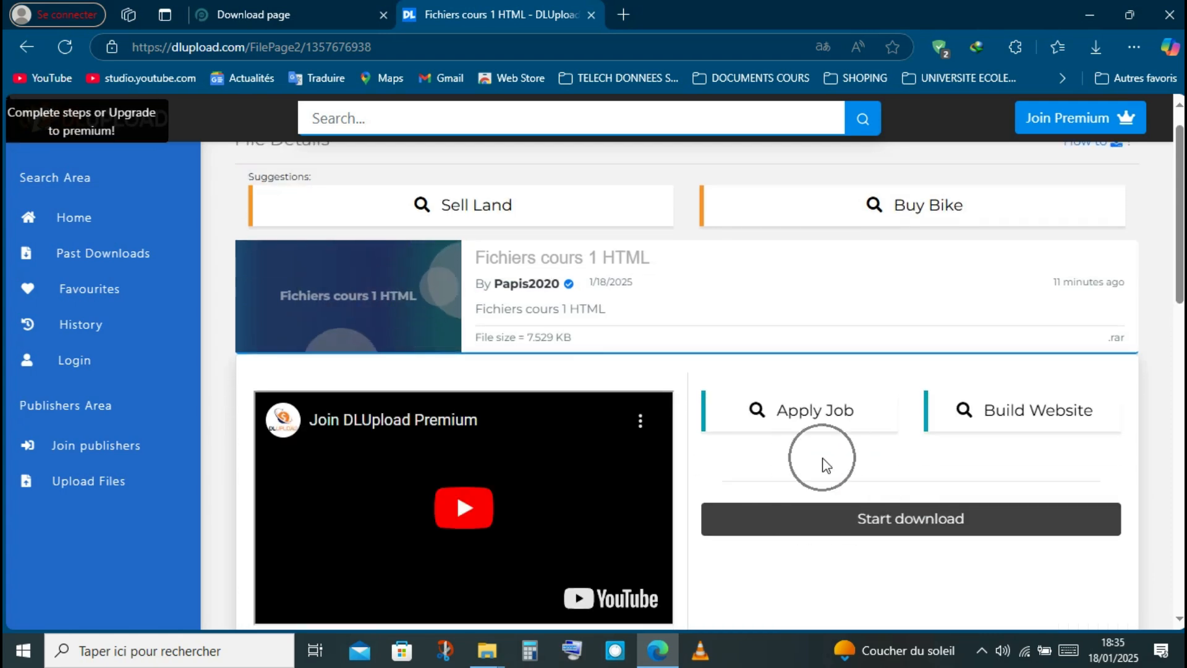
left_click(847, 487)
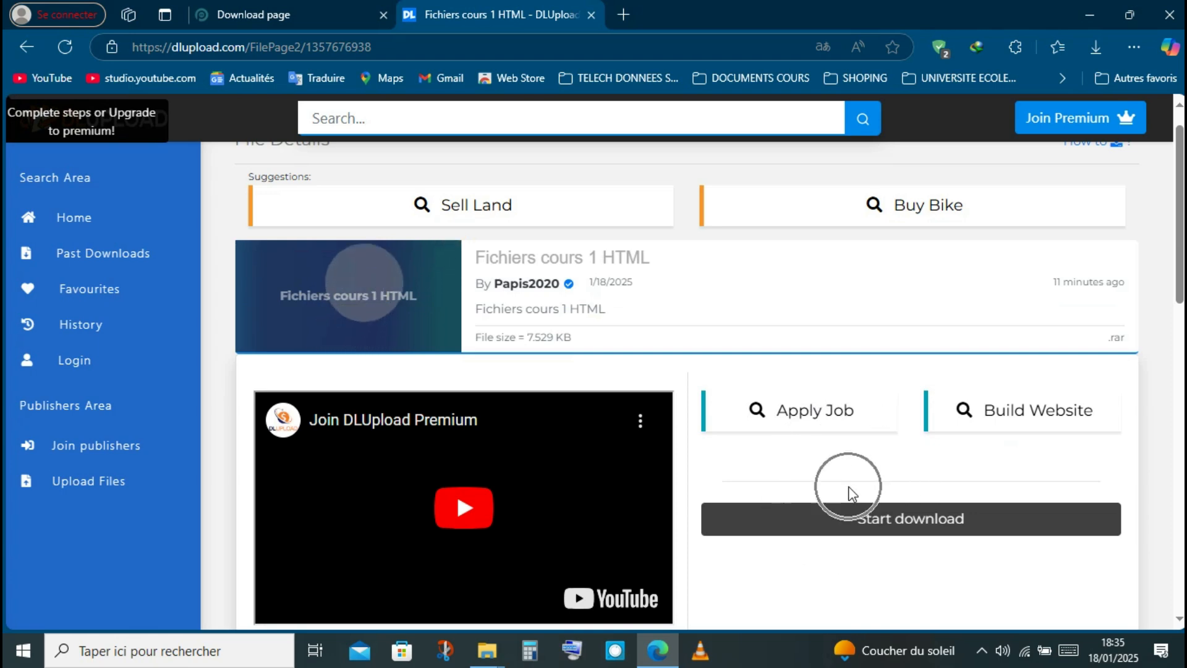
left_click(860, 519)
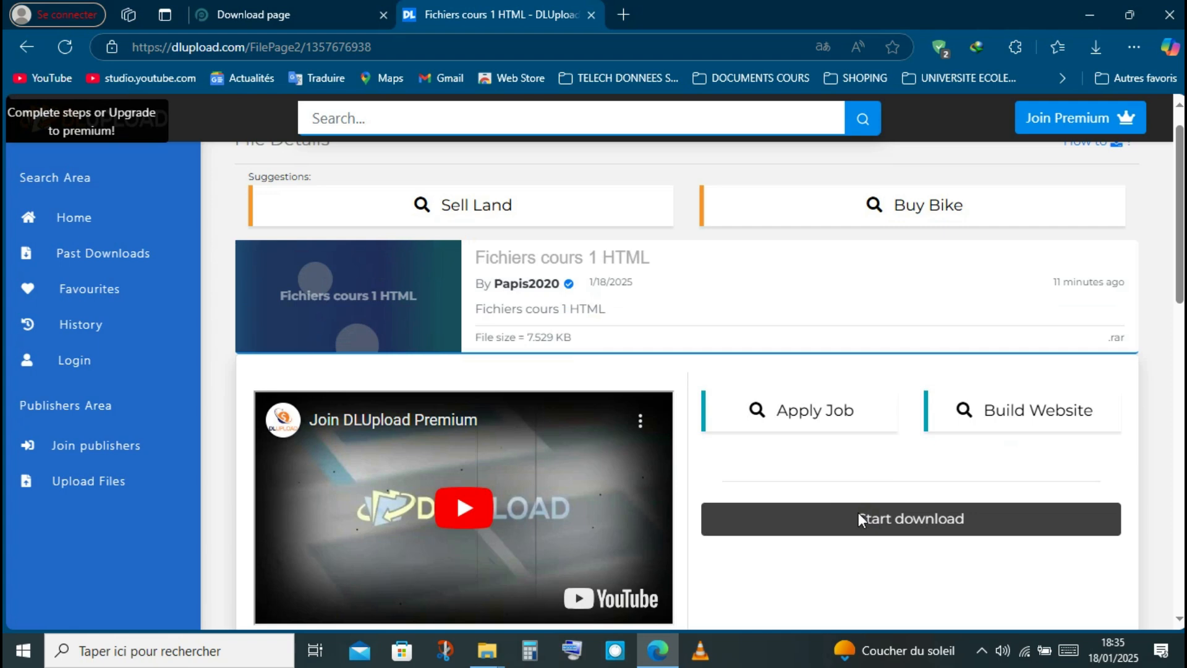
left_click(858, 516)
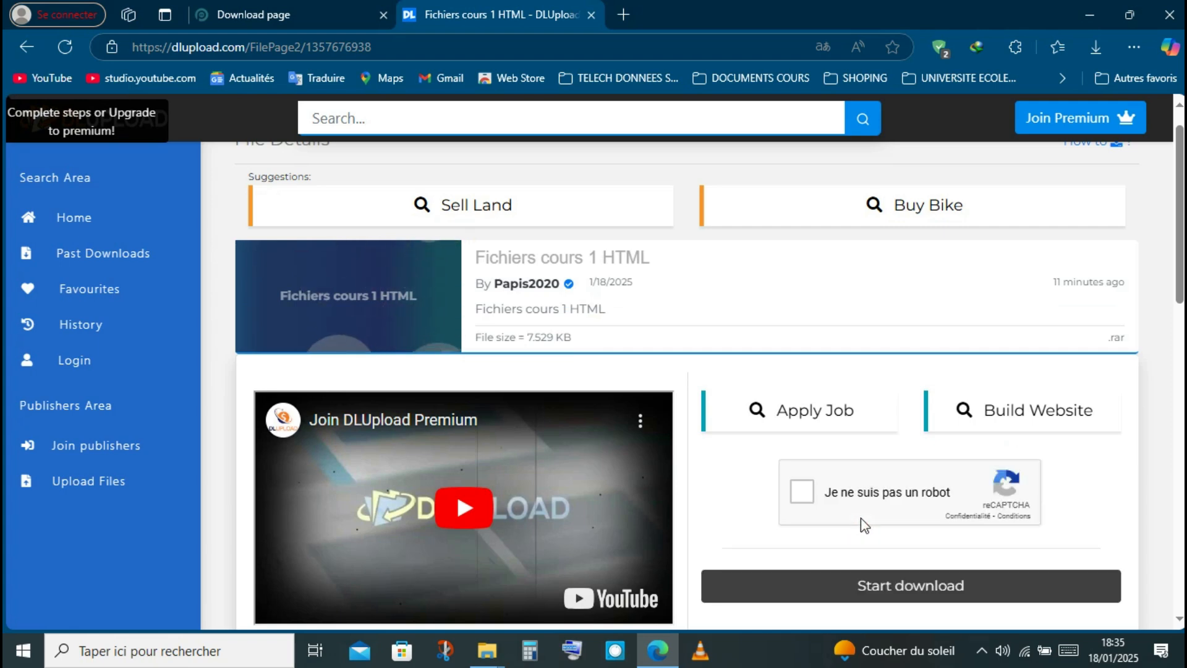
left_click(812, 499)
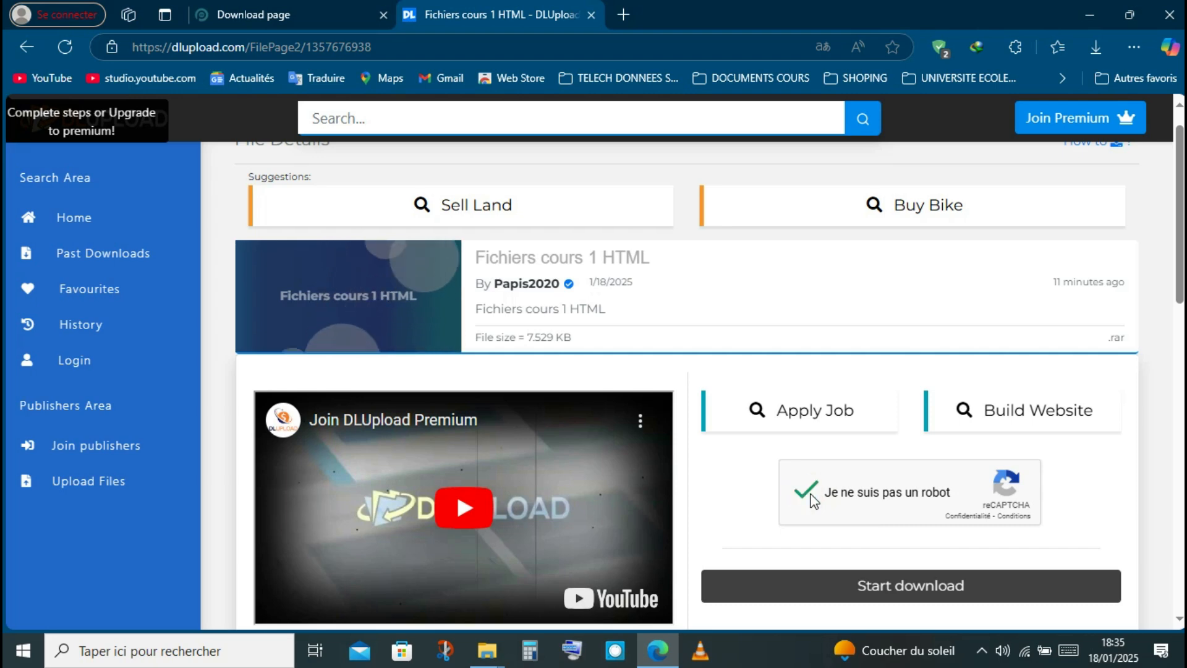
left_click(821, 563)
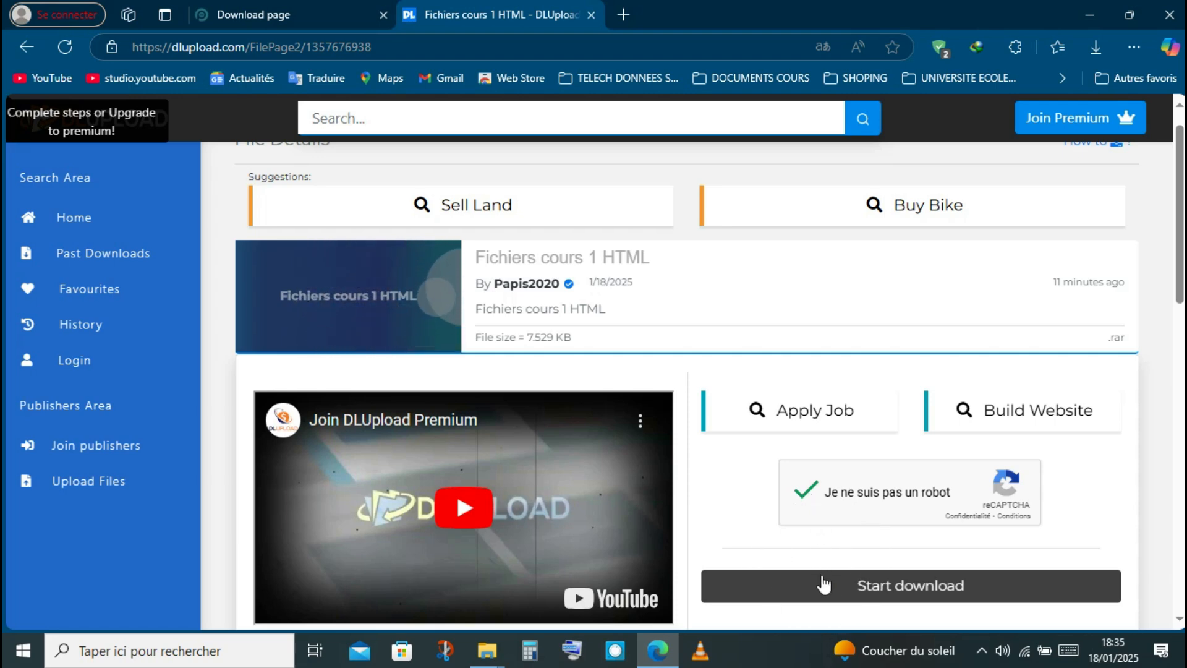
left_click(821, 576)
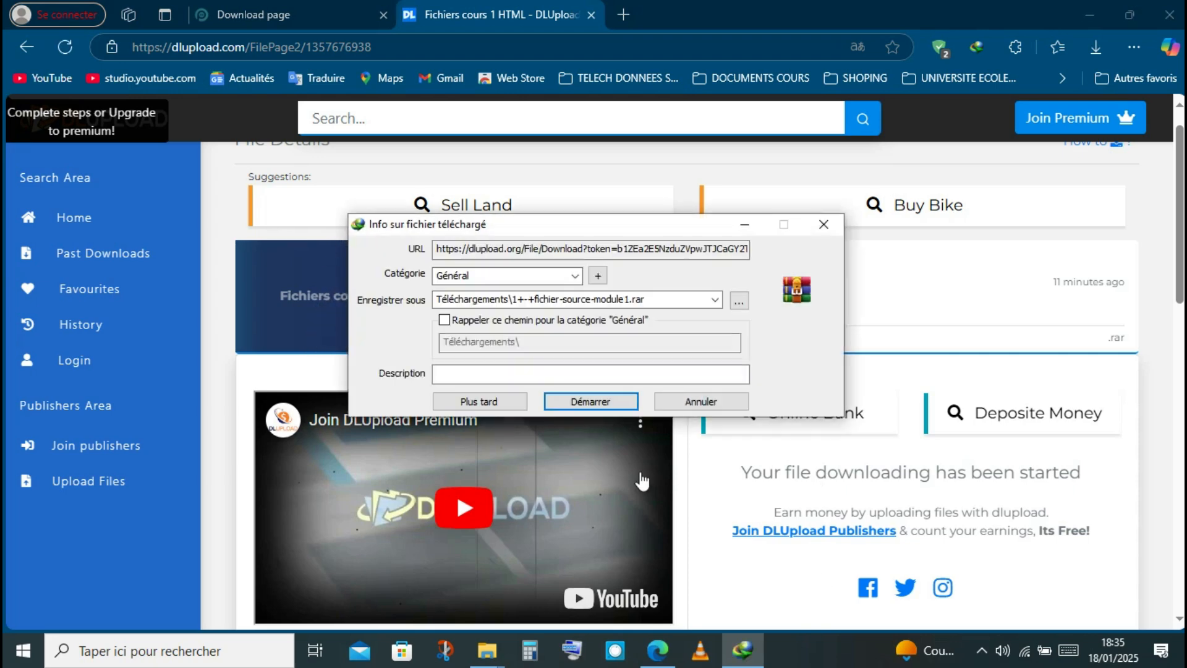
left_click(595, 402)
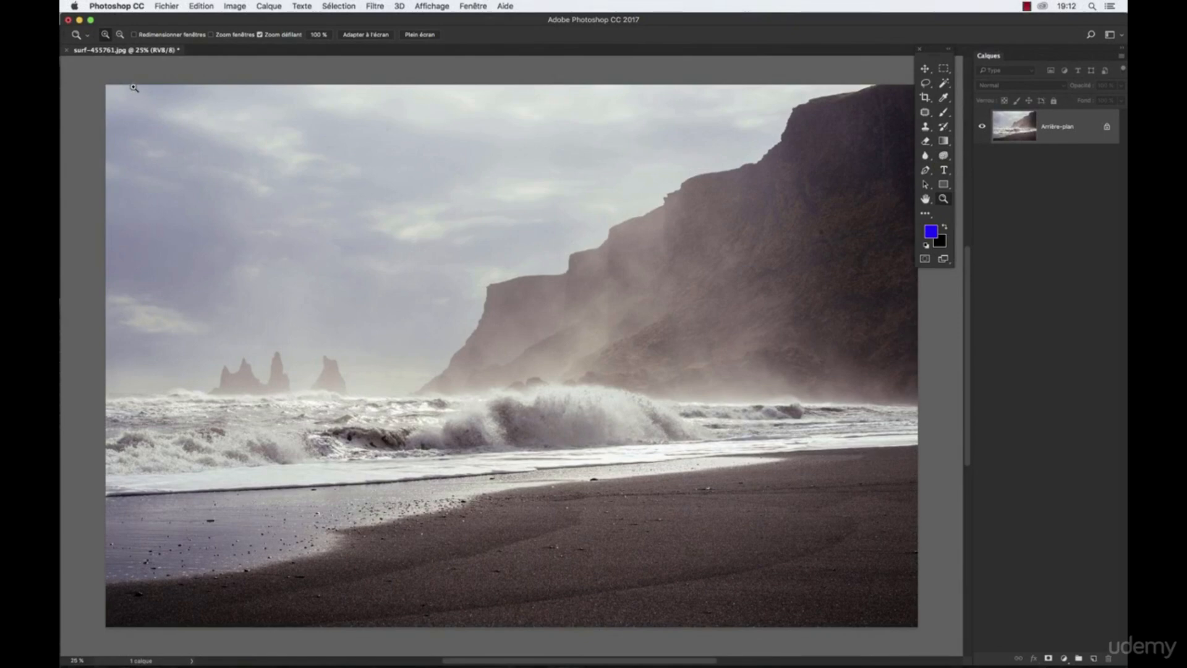
- In Photoshop, open the image size settings for the beach photo and switch resampling off and back on
left_click(234, 6)
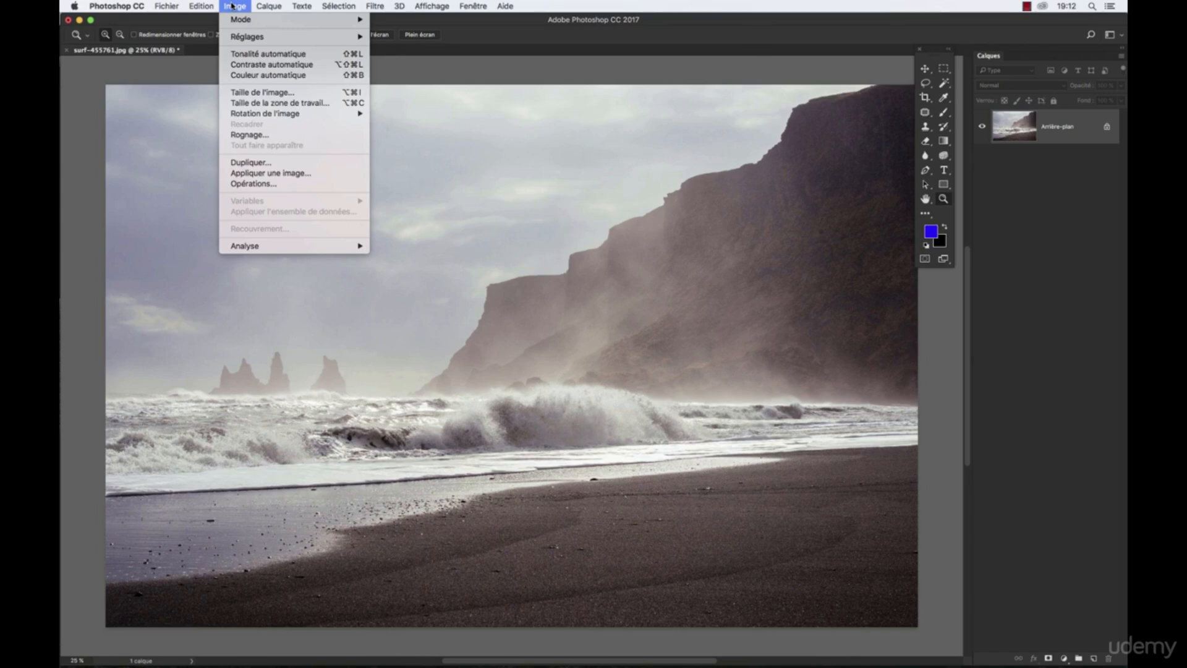
left_click(247, 93)
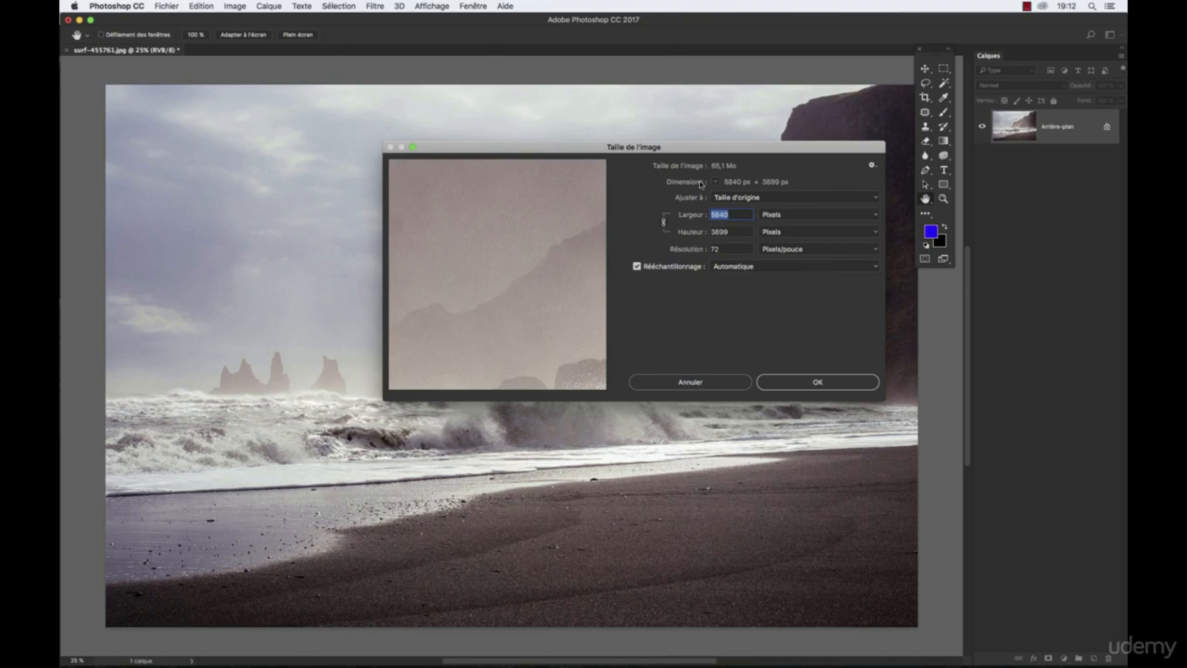
left_click_drag(688, 150, 576, 202)
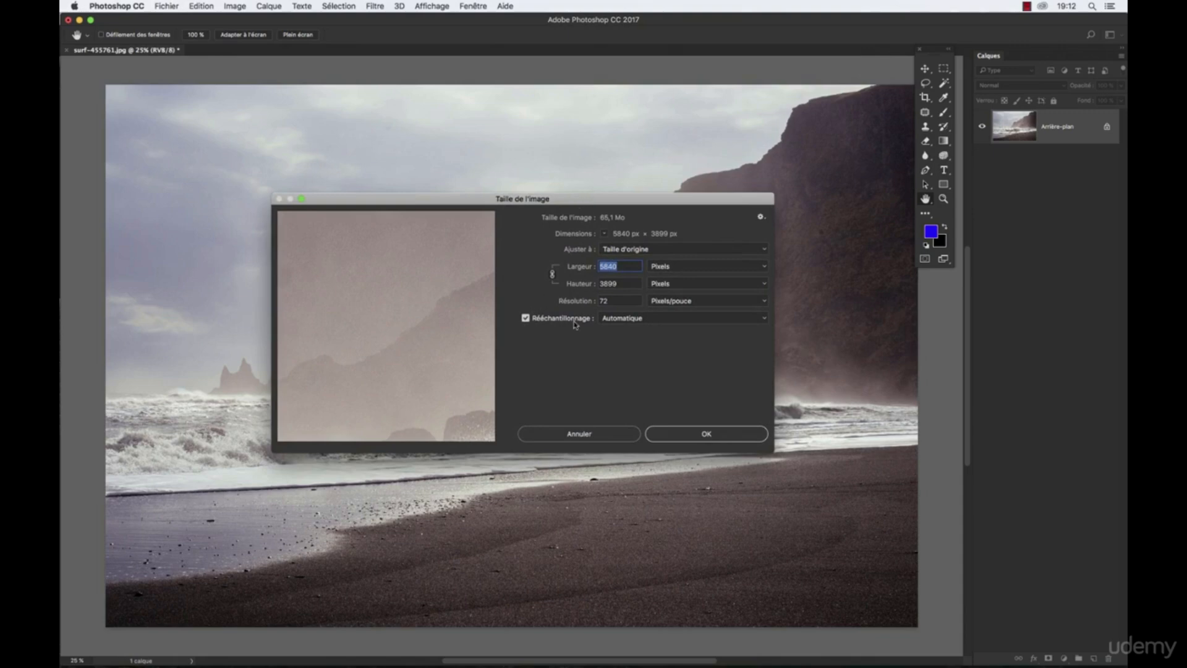
left_click(526, 319)
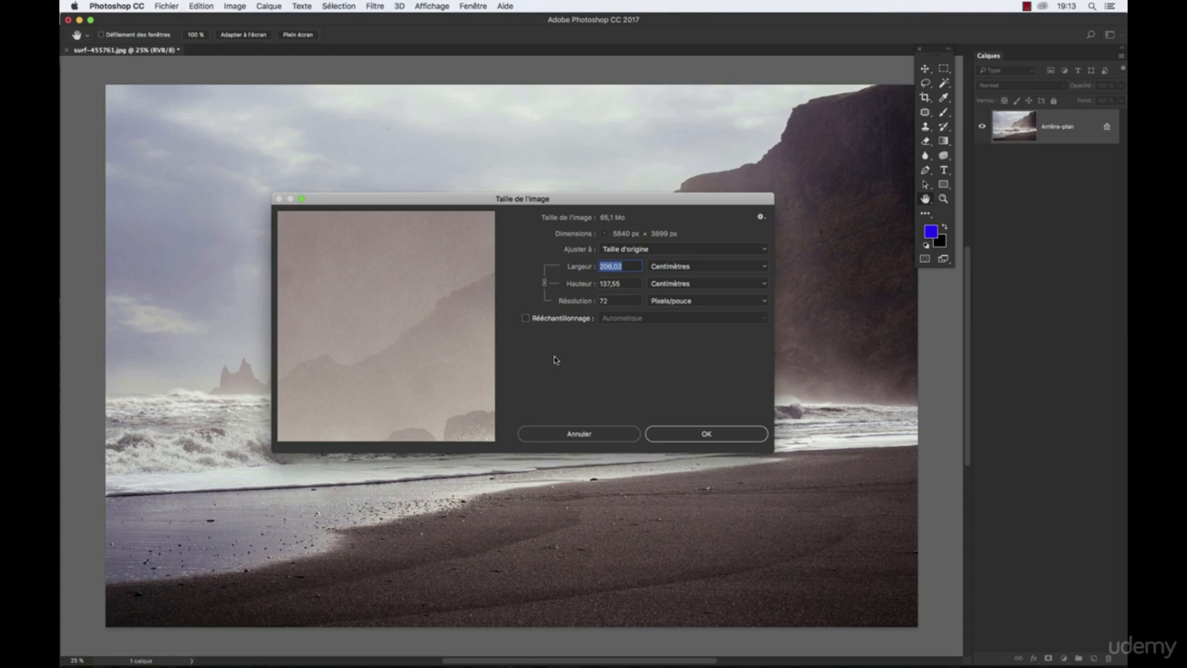
left_click(526, 318)
- Resize the beach photo to 480 pixels wide with linked proportions and automatic resampling
left_click(658, 266)
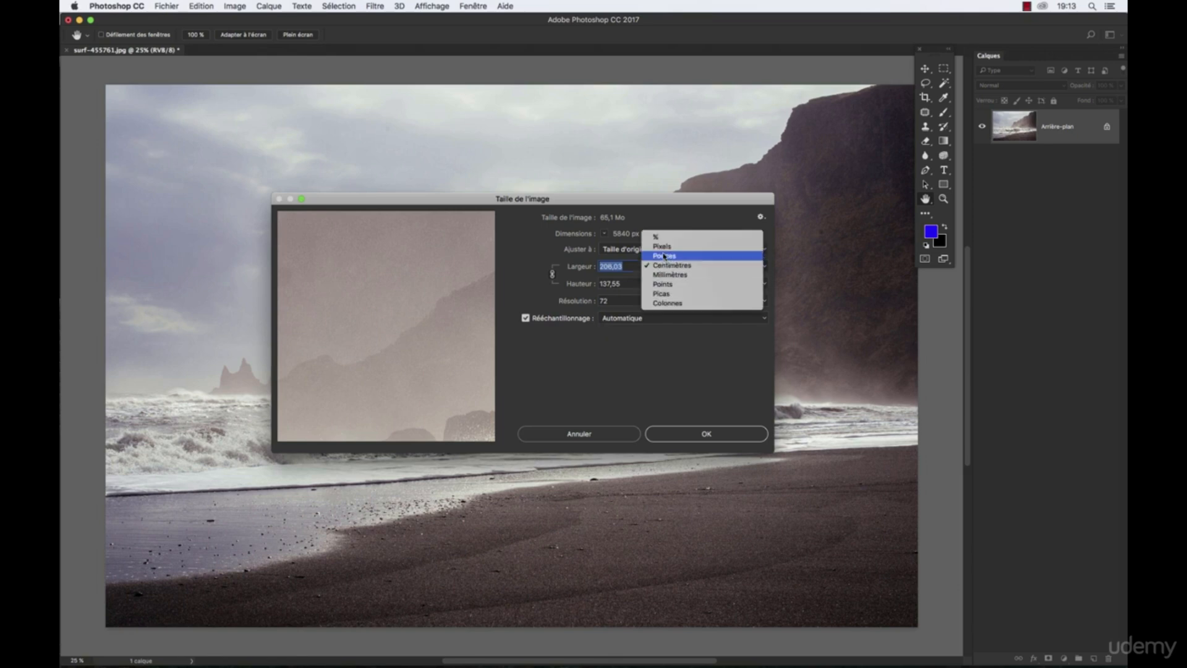
left_click(661, 246)
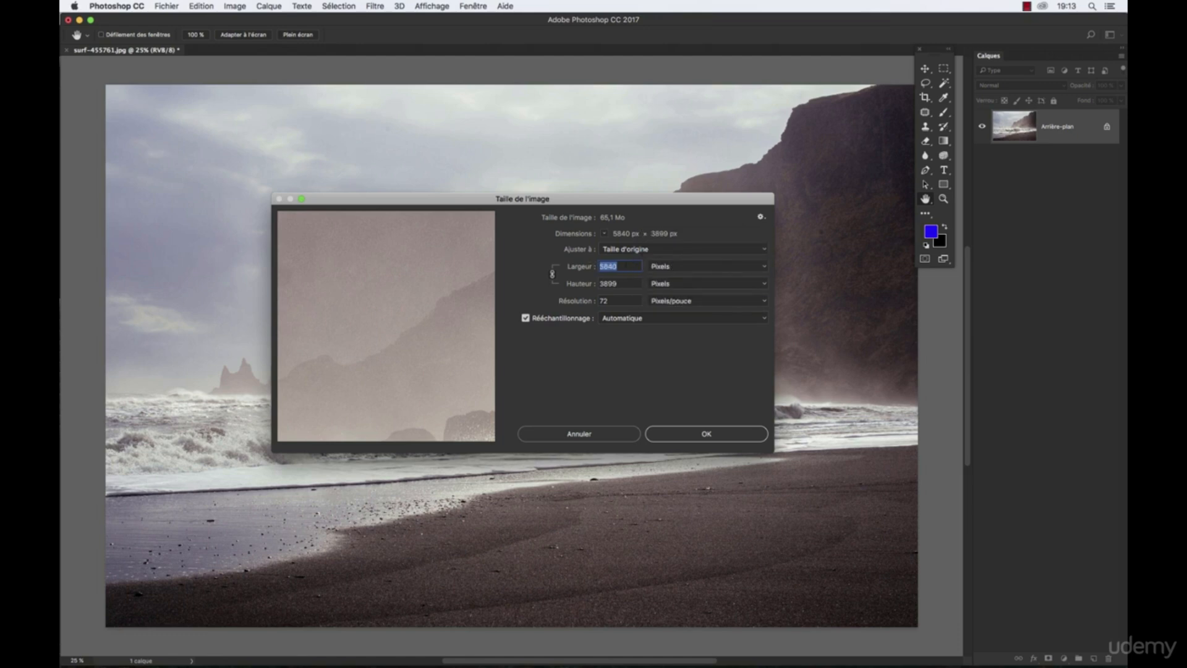
type("480")
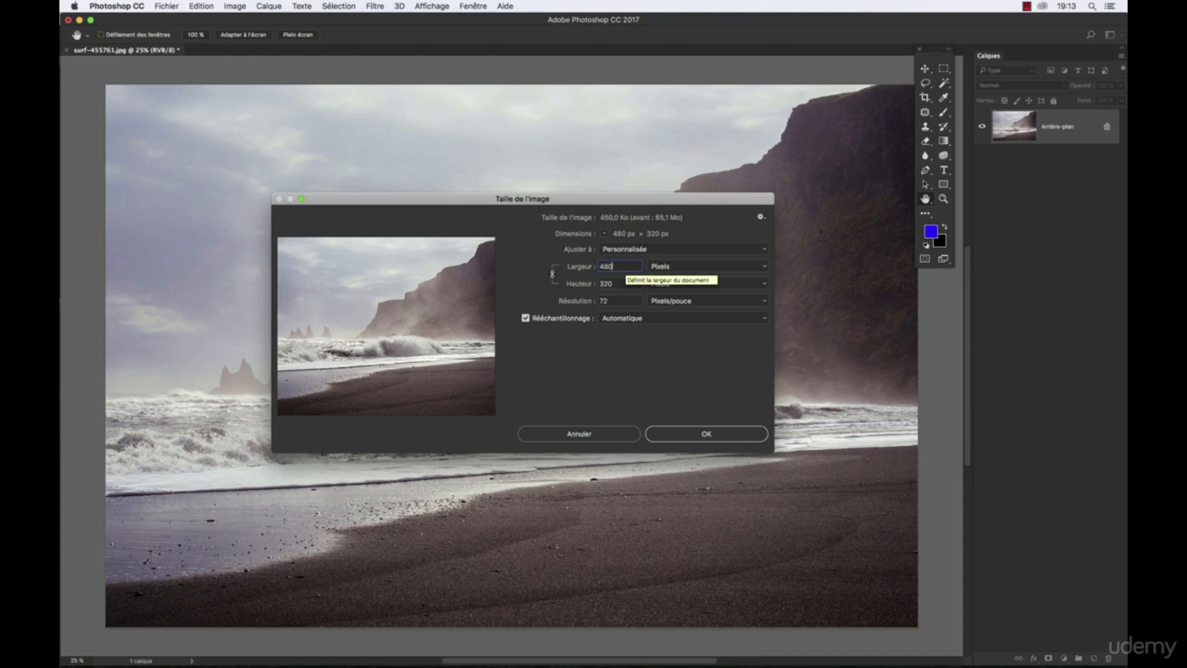
left_click(649, 320)
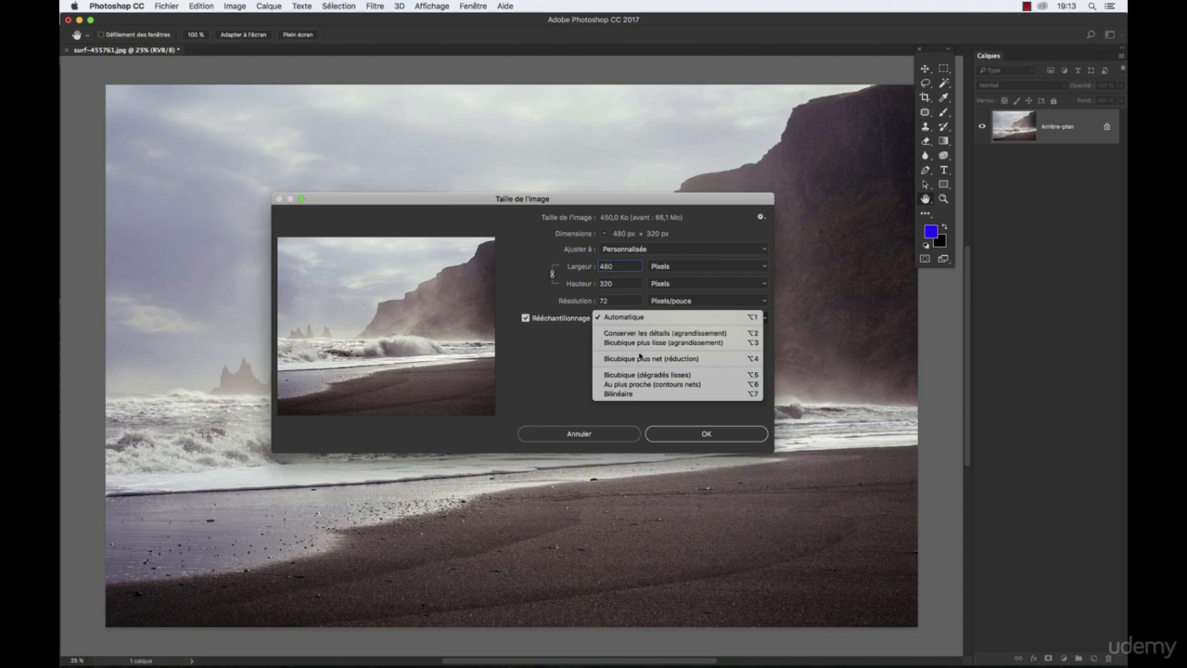
left_click(535, 342)
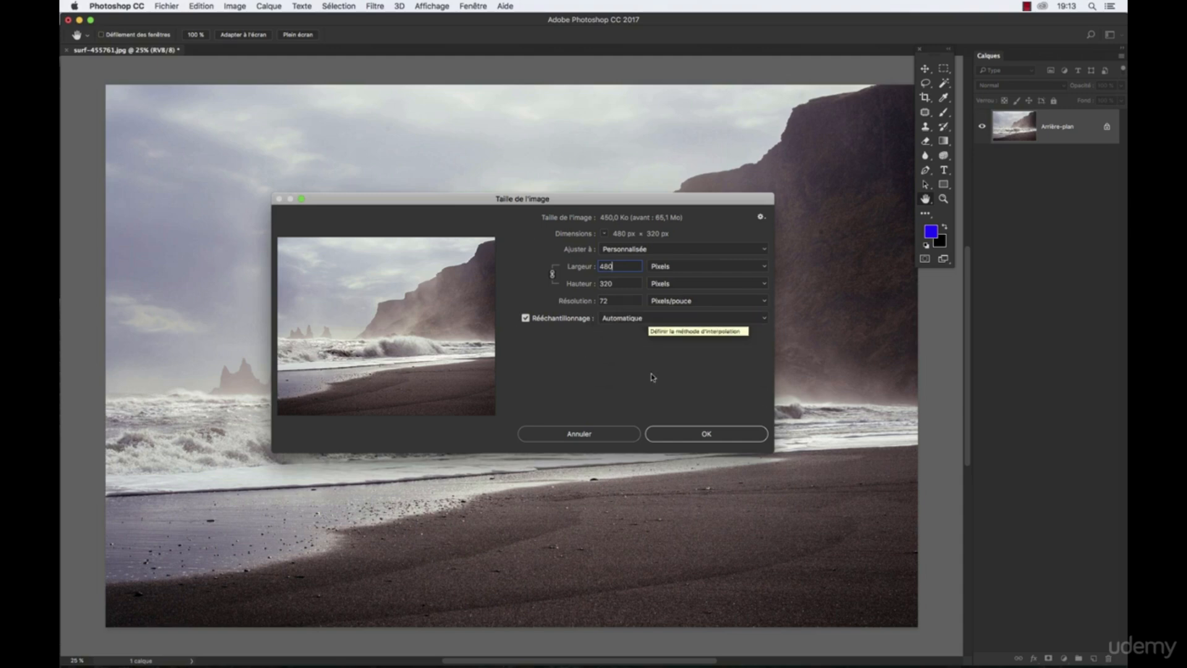
left_click(714, 435)
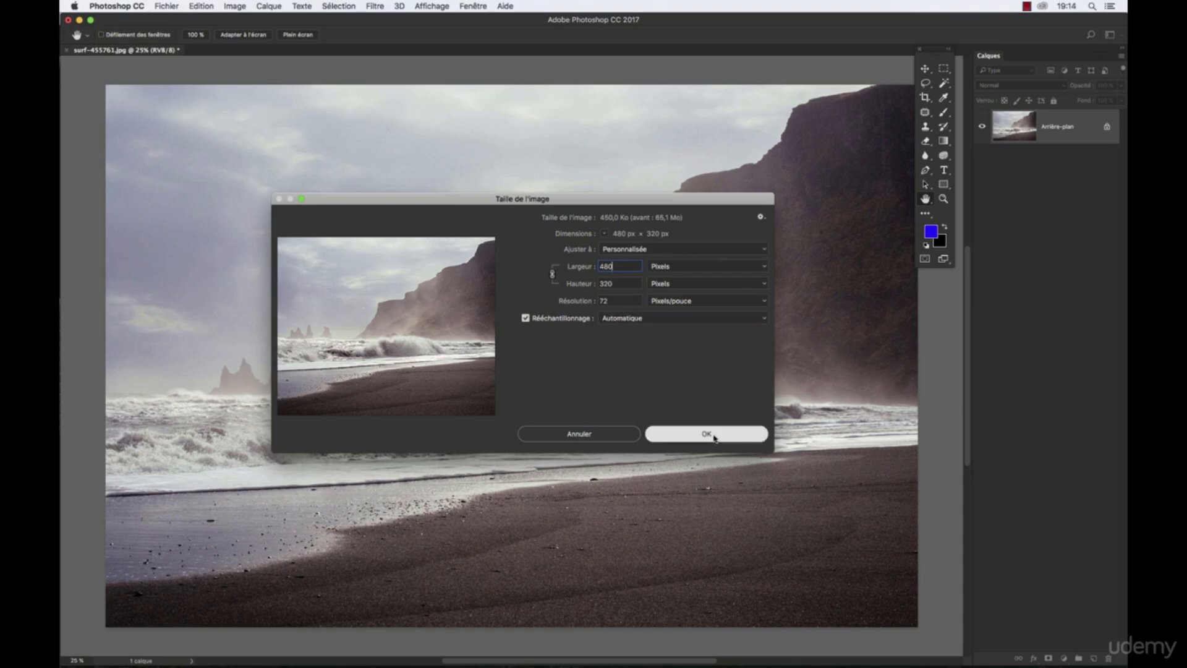
- View the resized beach photo at 100% zoom in the middle of the workspace
key("z")
left_click(149, 123)
left_click(148, 123)
left_click(148, 122)
key("space")
left_click_drag(119, 100, 407, 242)
left_click(403, 260)
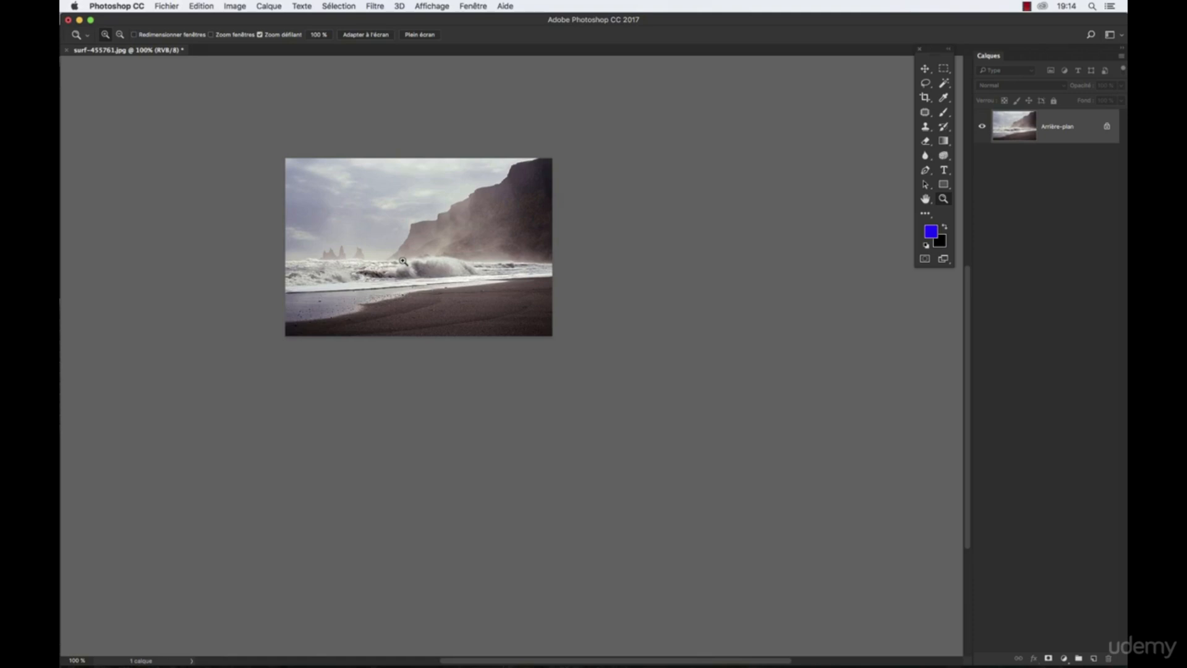
key("space")
left_click_drag(376, 254, 520, 269)
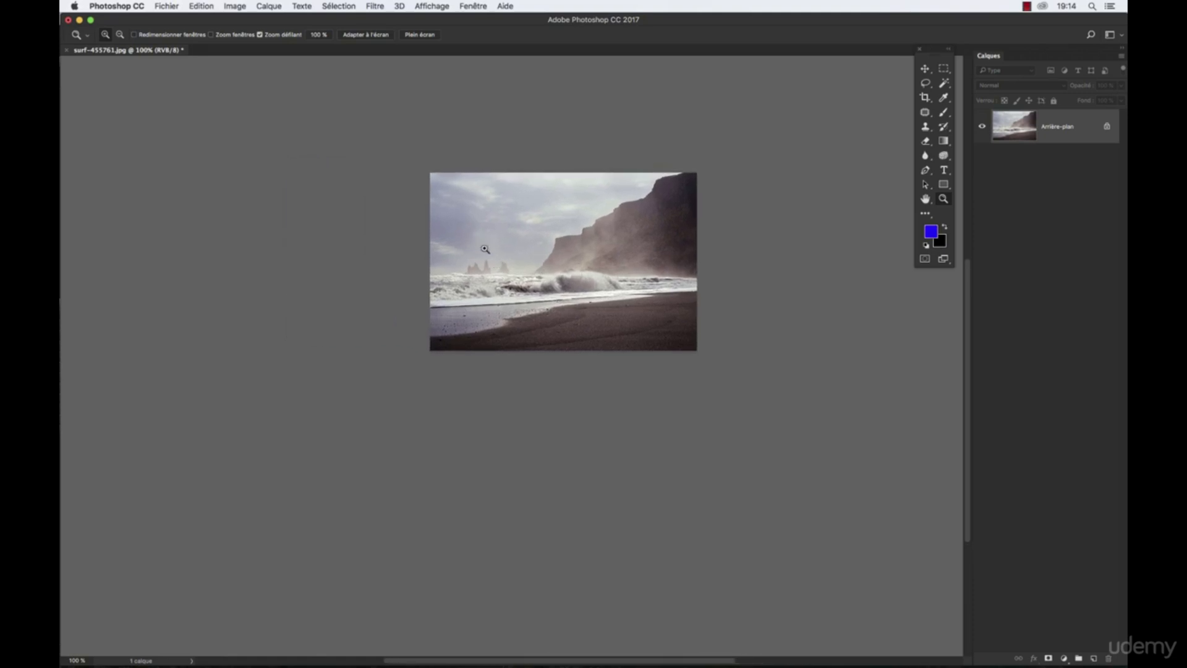
- Examine the resized photo's sharpness around the breaking wave at 300% zoom, compared with its 100% view
left_click(567, 272)
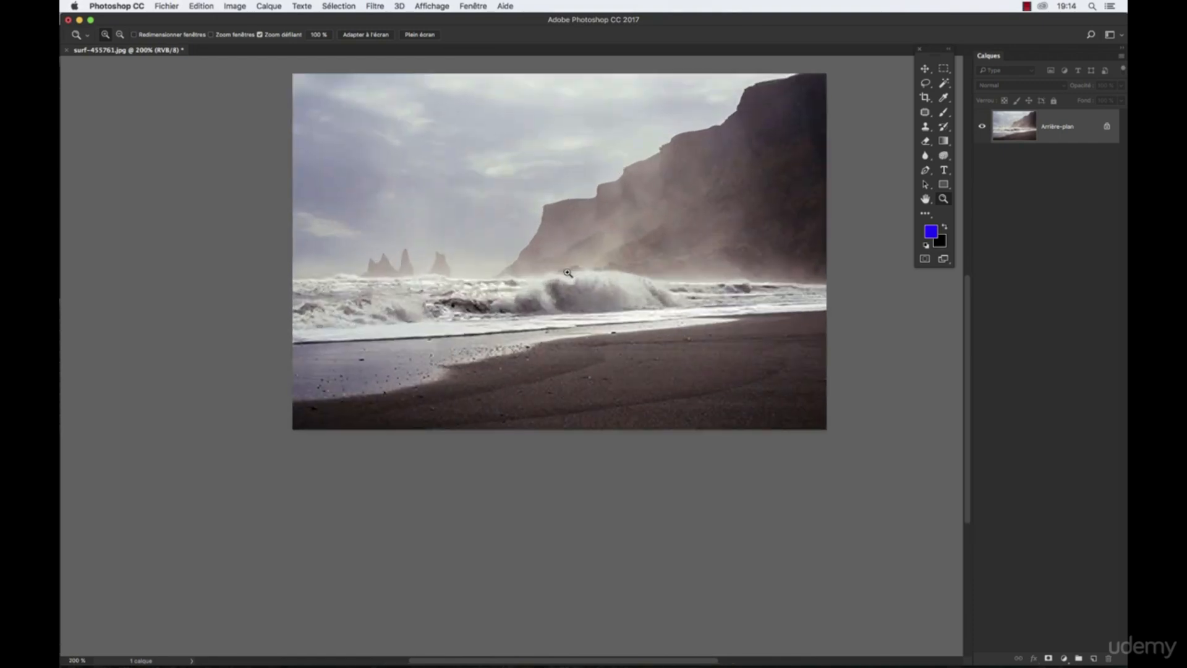
left_click(568, 272)
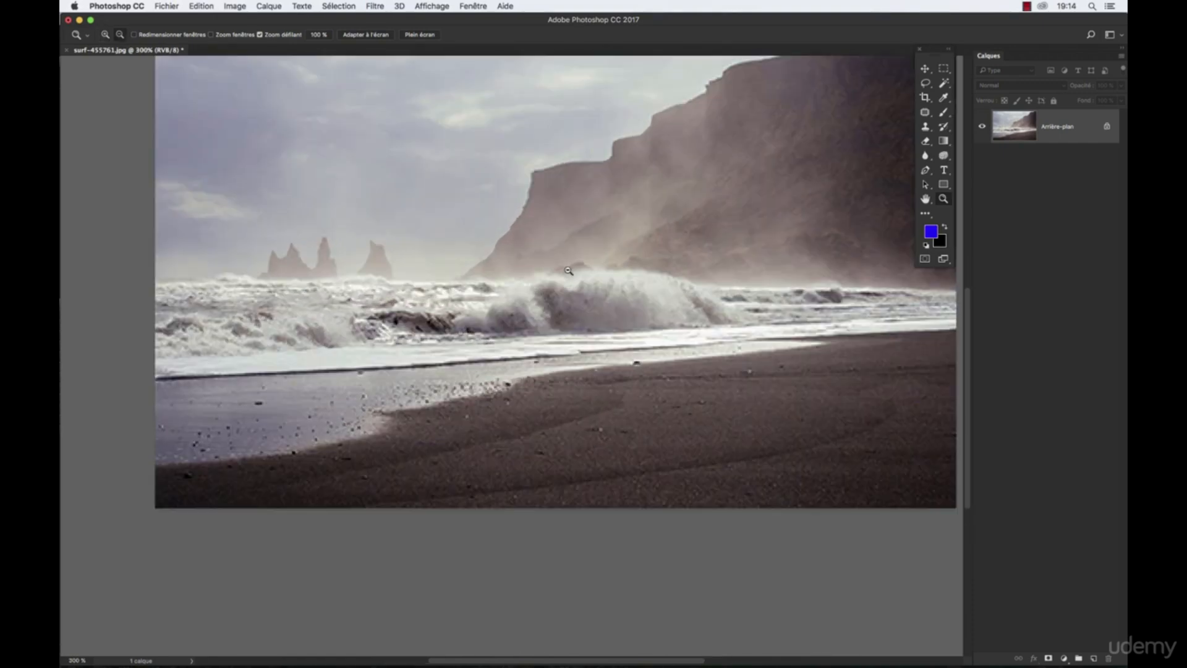
left_click(567, 272, "alt")
left_click(569, 273, "alt")
left_click_drag(526, 385, 630, 235)
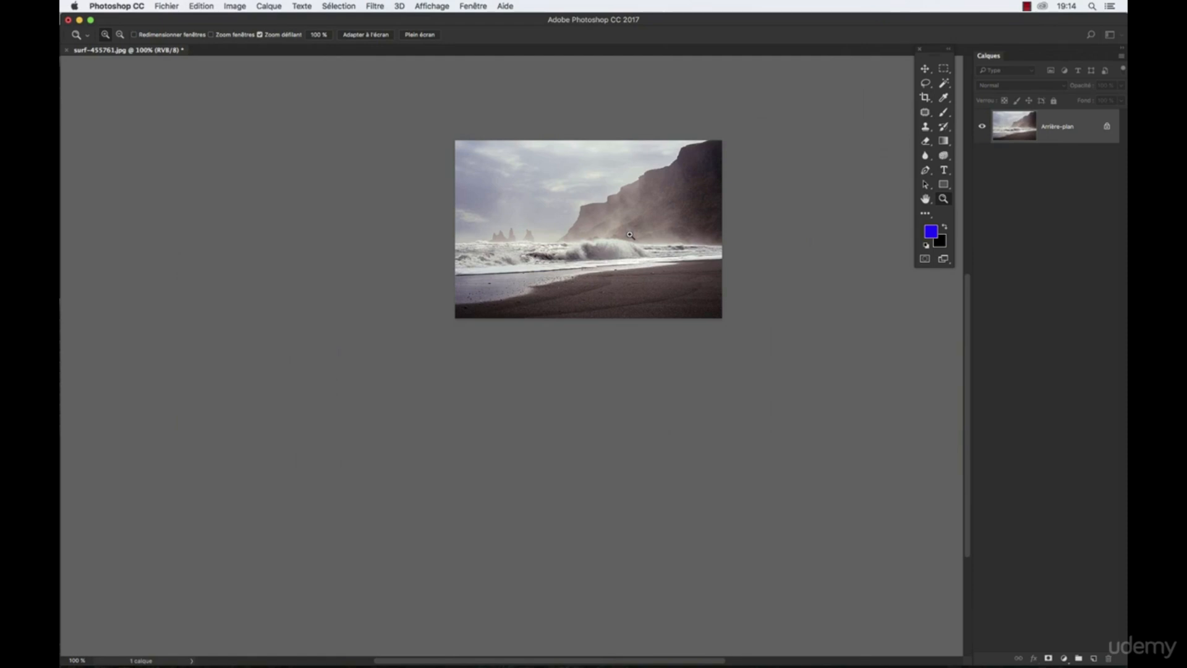
double_click(629, 235)
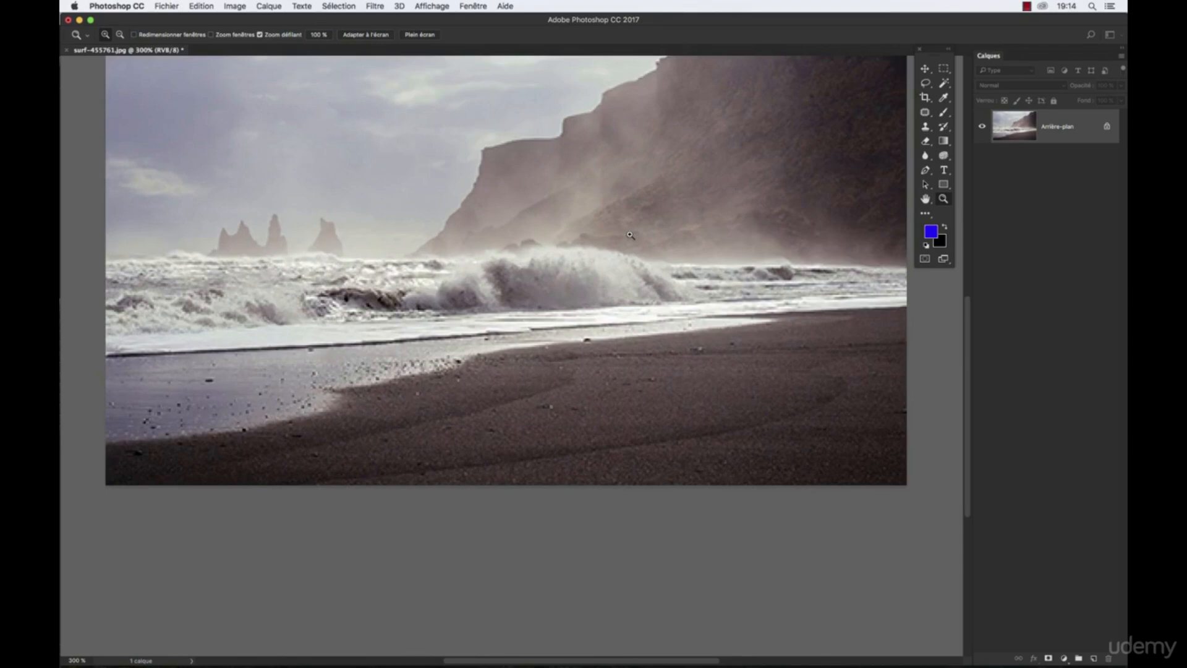
- Undo the beach photo's resize to 480 pixels wide
left_click_drag(583, 193, 556, 375)
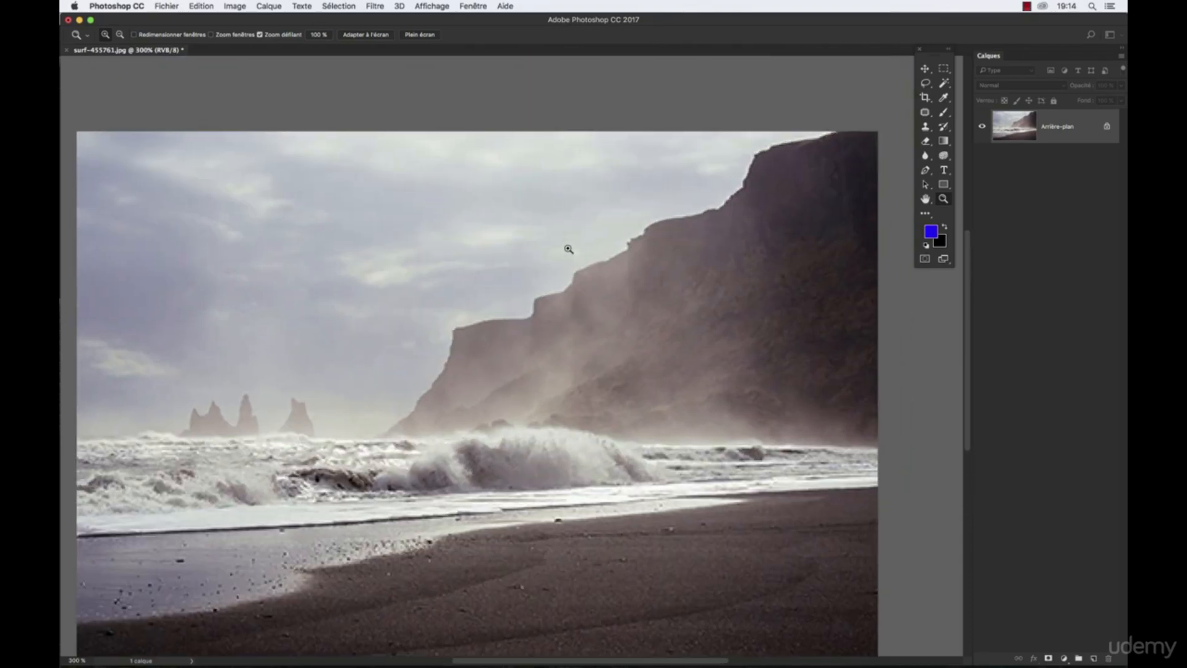
left_click_drag(574, 320, 591, 228)
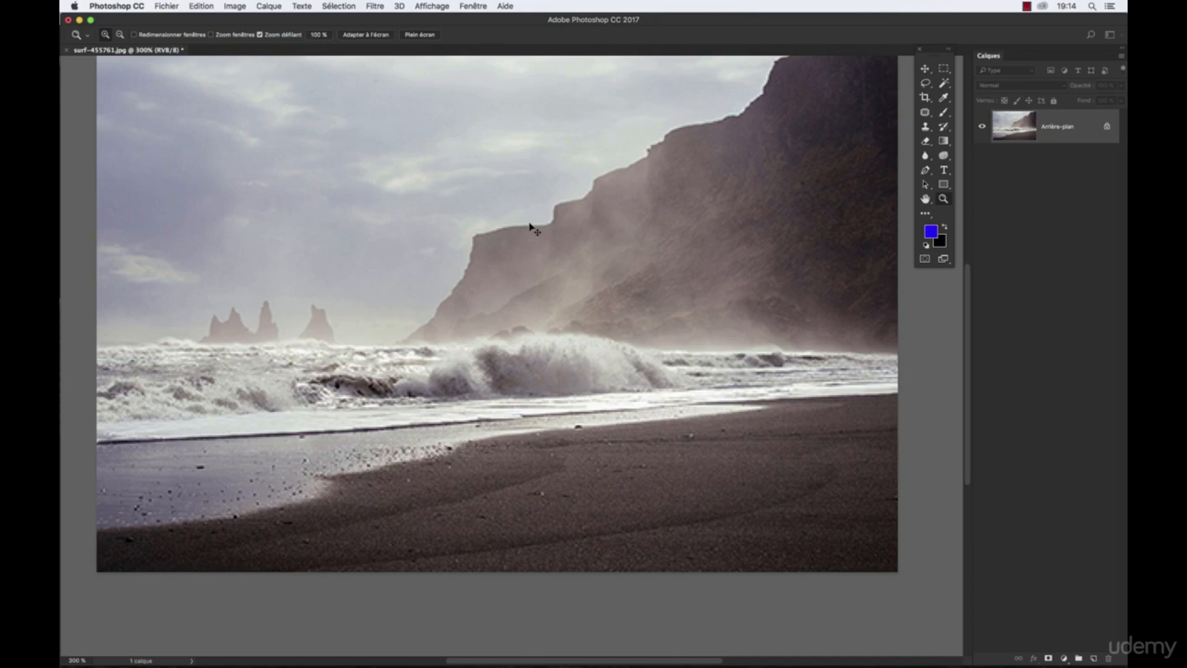
key("alt+super+z")
- View the restored beach photo at 33.3% zoom, with the sea stacks and breaking wave in sight
left_click(590, 245, "alt")
left_click(590, 245, "alt")
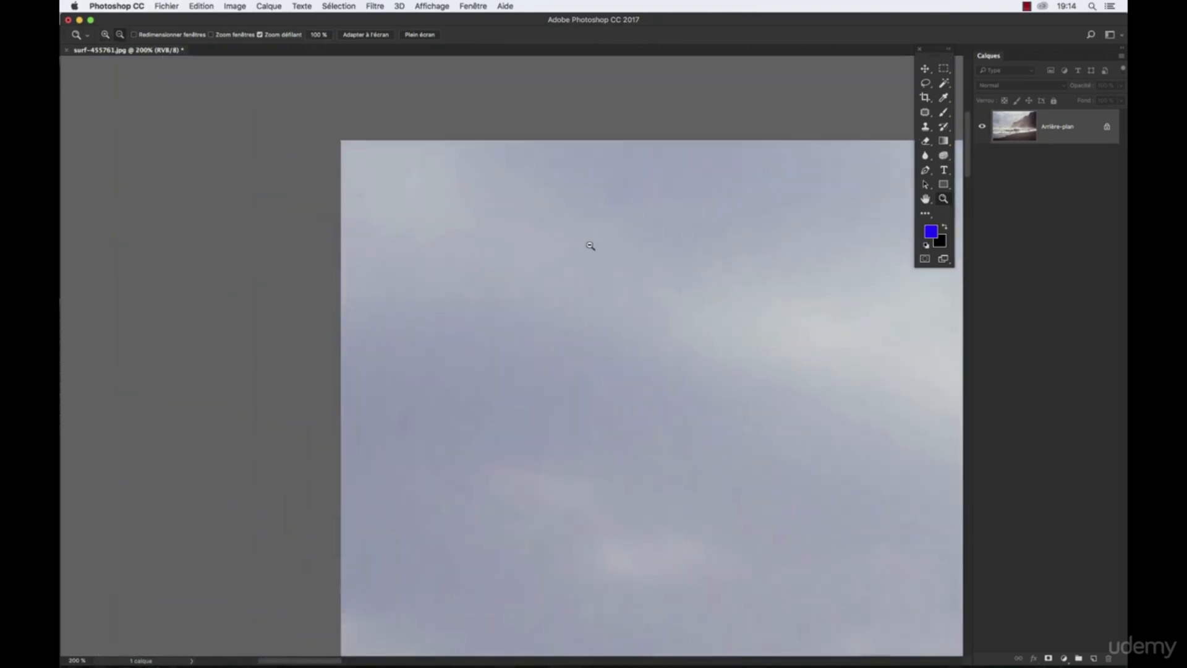
left_click(590, 246, "alt")
left_click_drag(750, 392, 409, 207)
left_click_drag(767, 470, 561, 272)
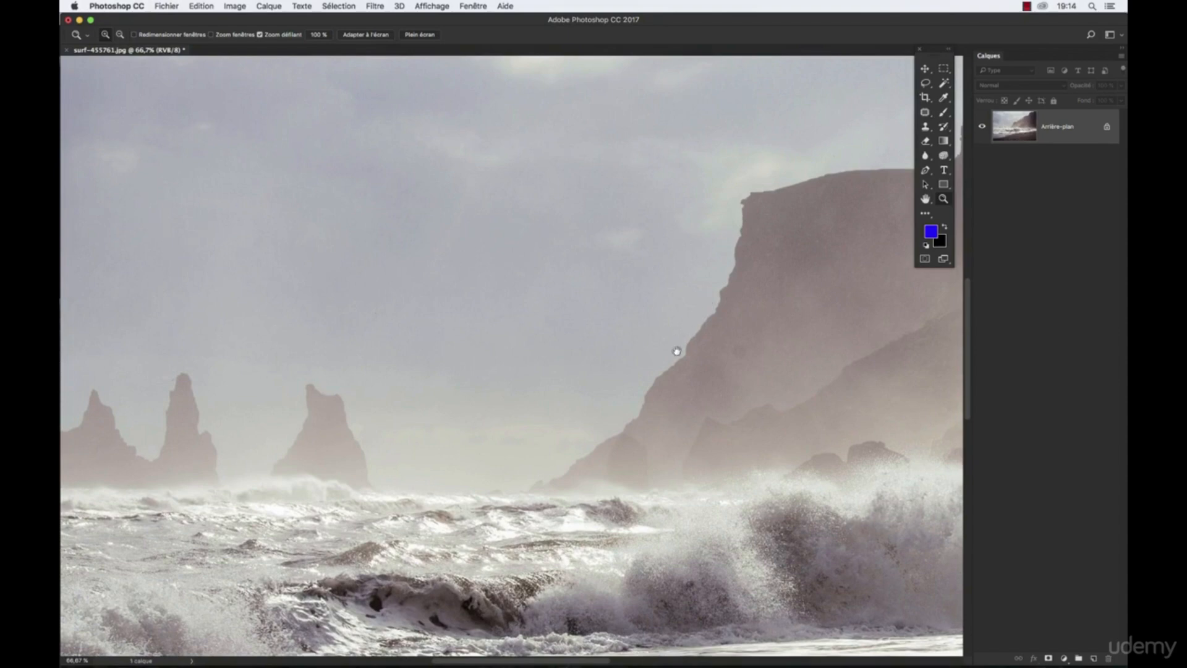
left_click(594, 337, "alt")
left_click(588, 334, "alt")
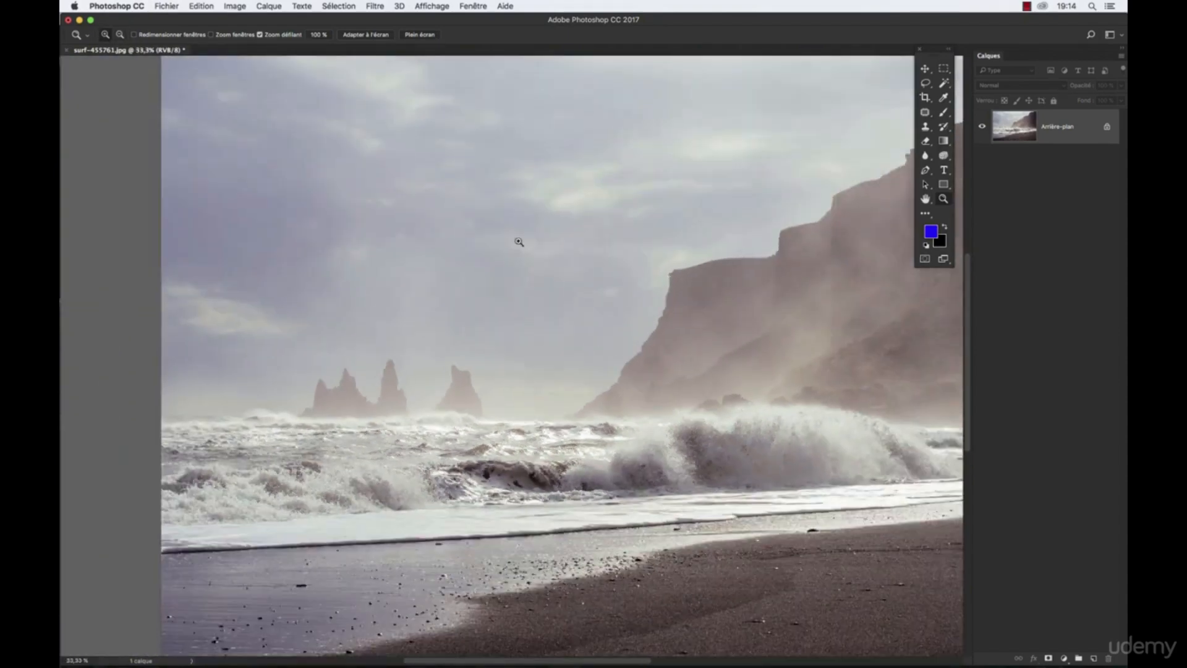
- Open the image size settings for the restored photo and review the available resampling methods
left_click(224, 5)
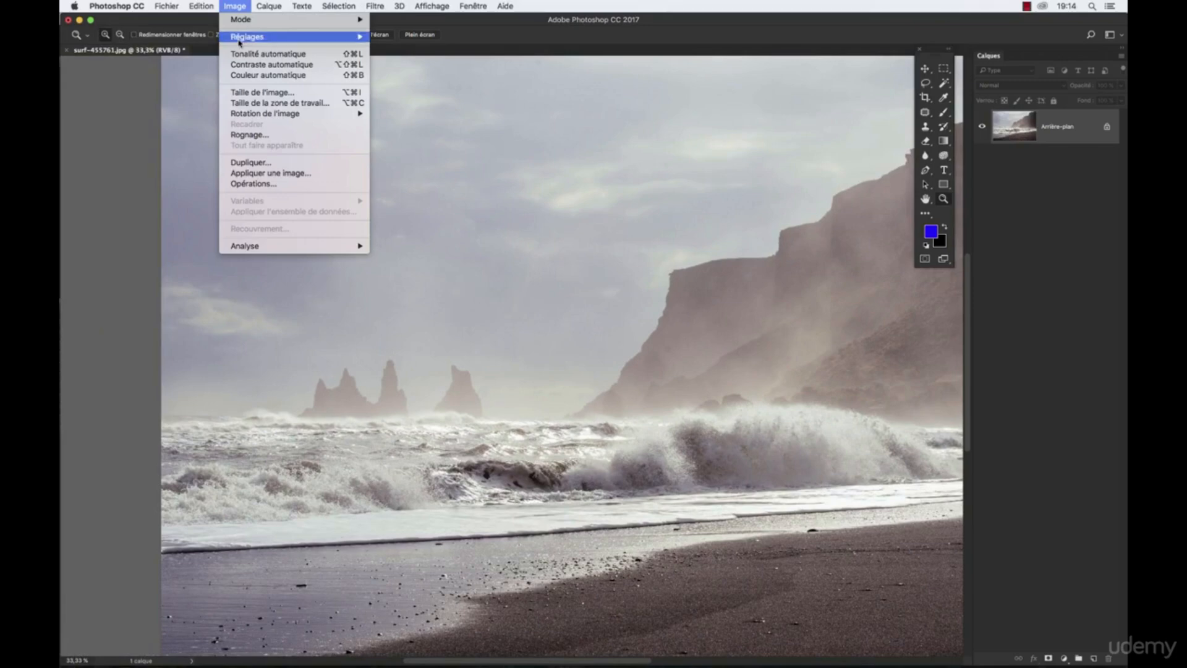
left_click(247, 91)
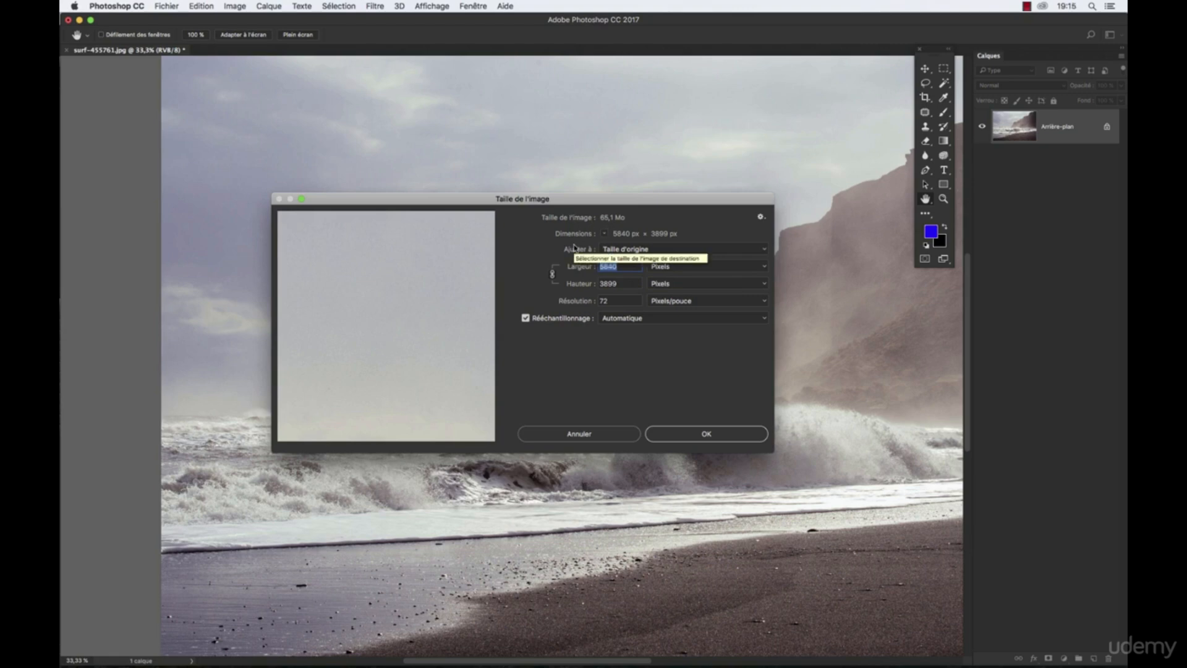
left_click(637, 319)
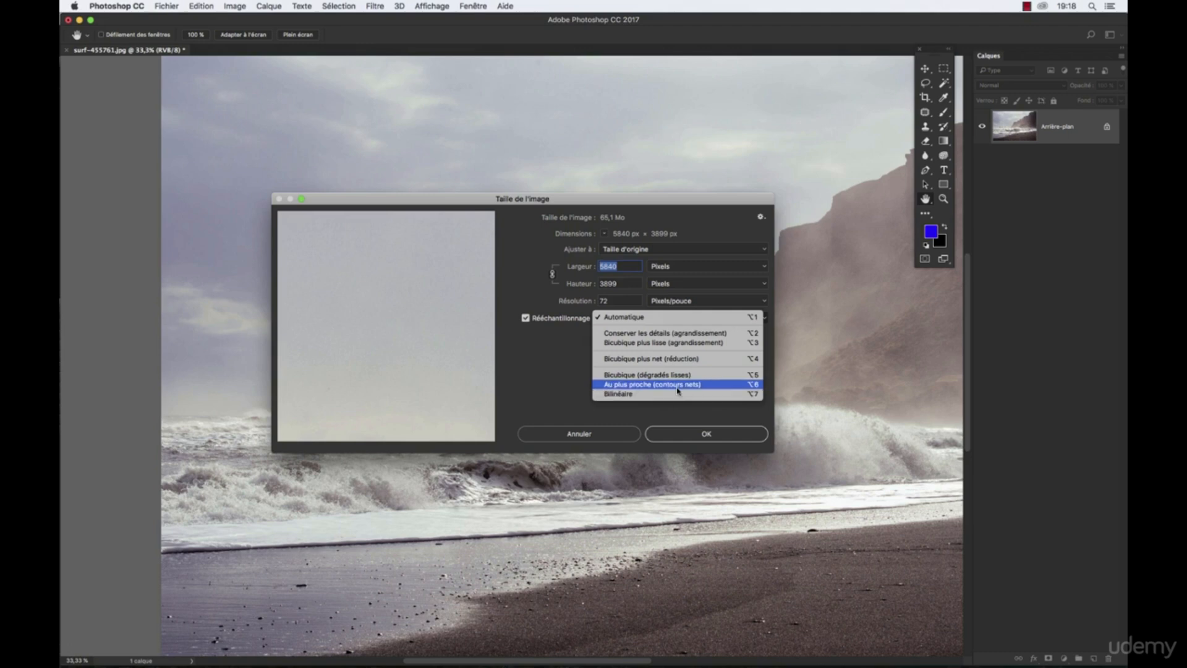
left_click(568, 378)
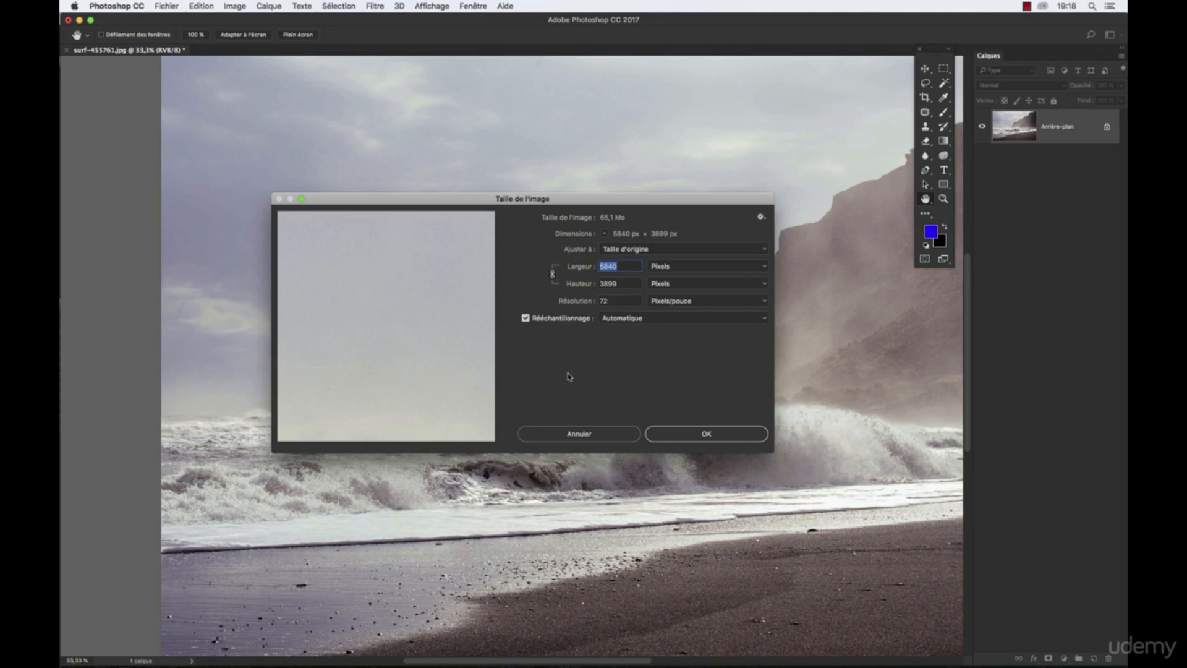
left_click(625, 319)
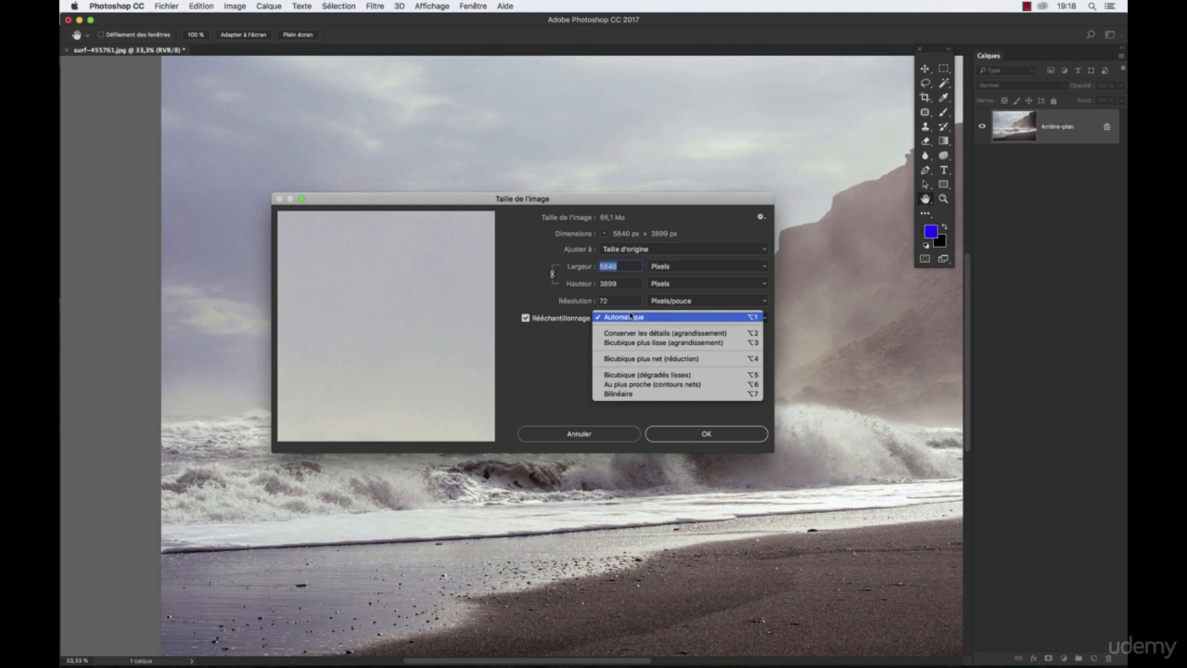
left_click(630, 323)
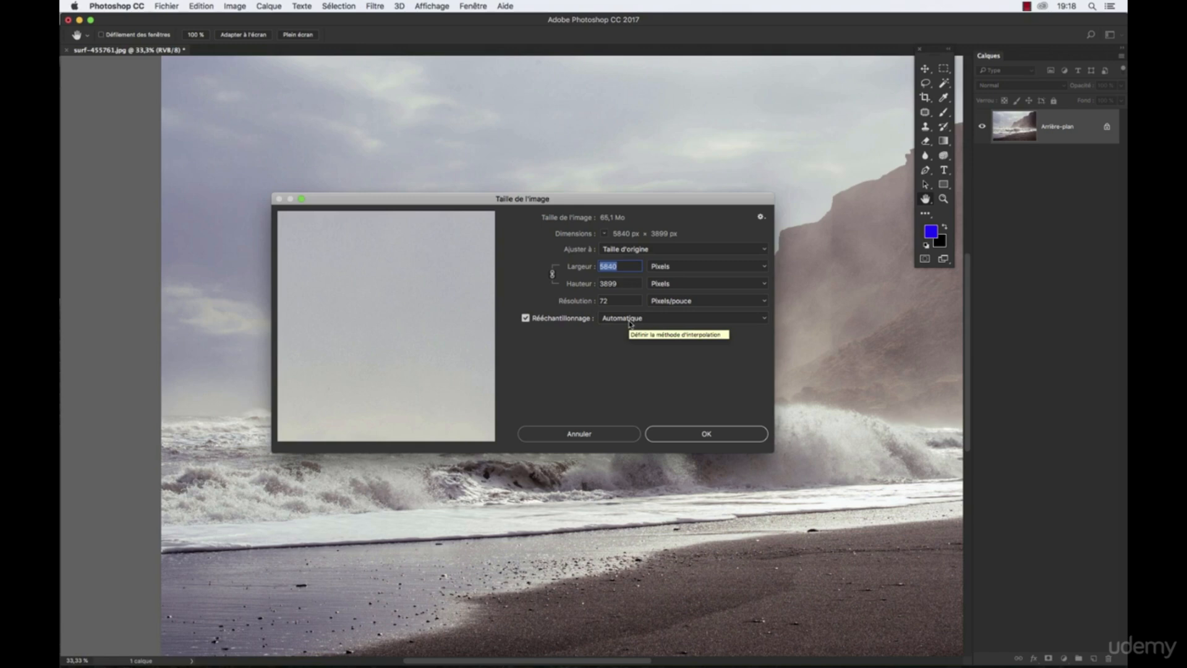
- Zoom the image size preview out to 66.7% and bring the breaking wave into it
mouse_move(398, 321)
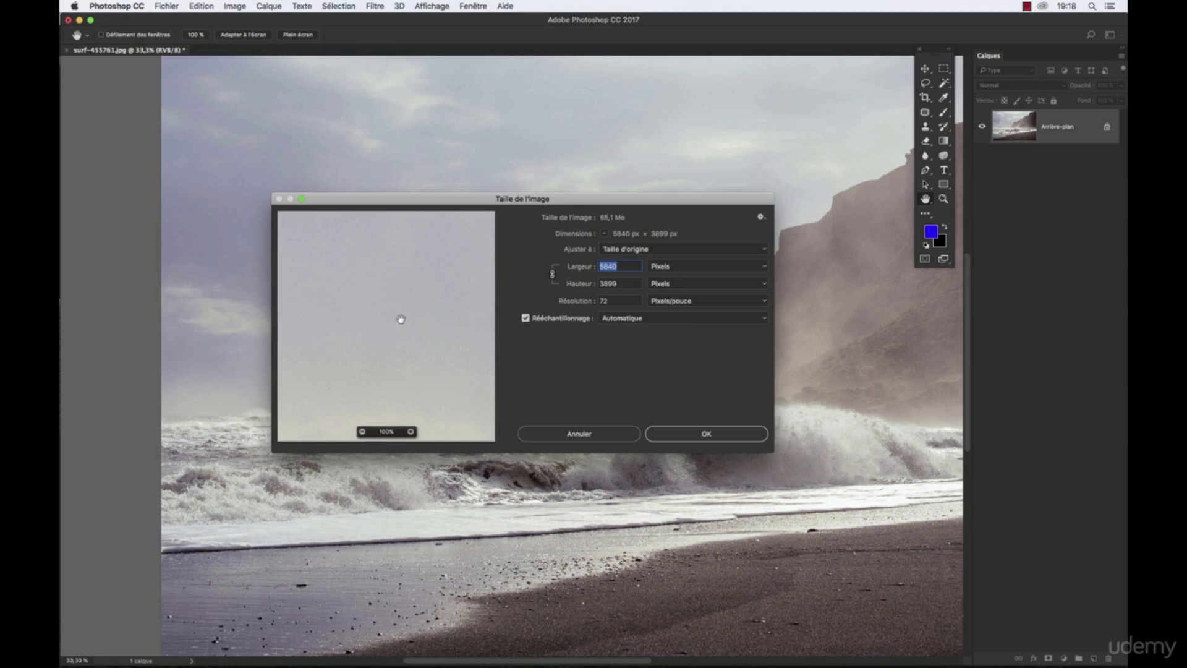
left_click(364, 432)
left_click_drag(384, 369, 365, 285)
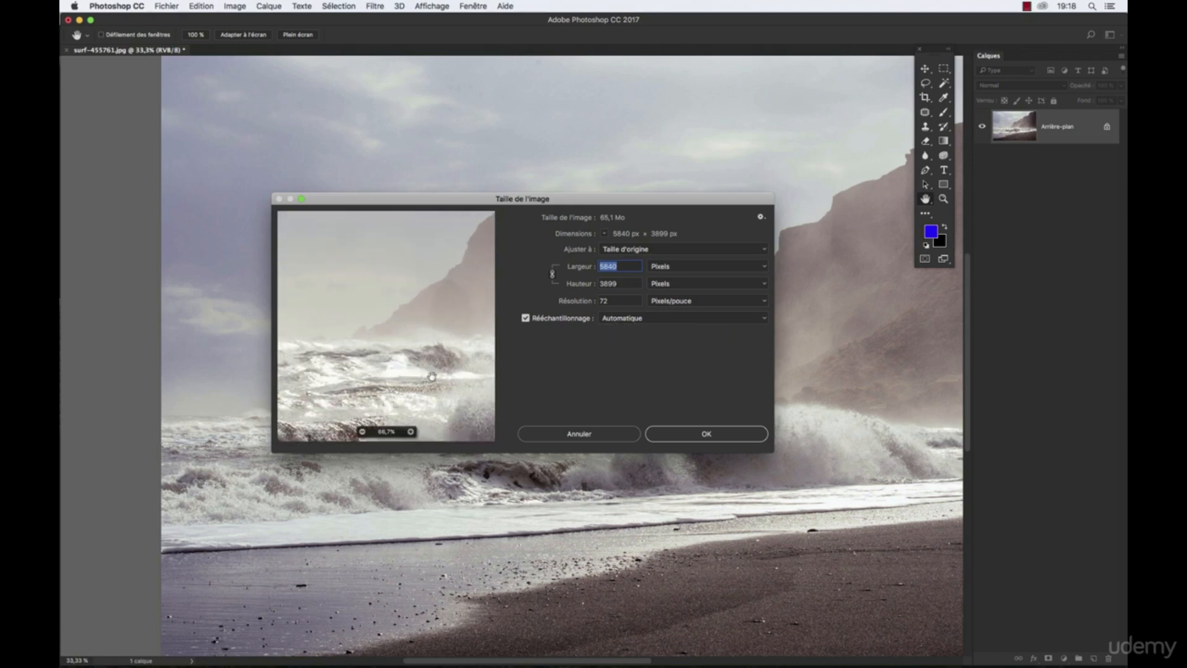
left_click_drag(432, 376, 422, 372)
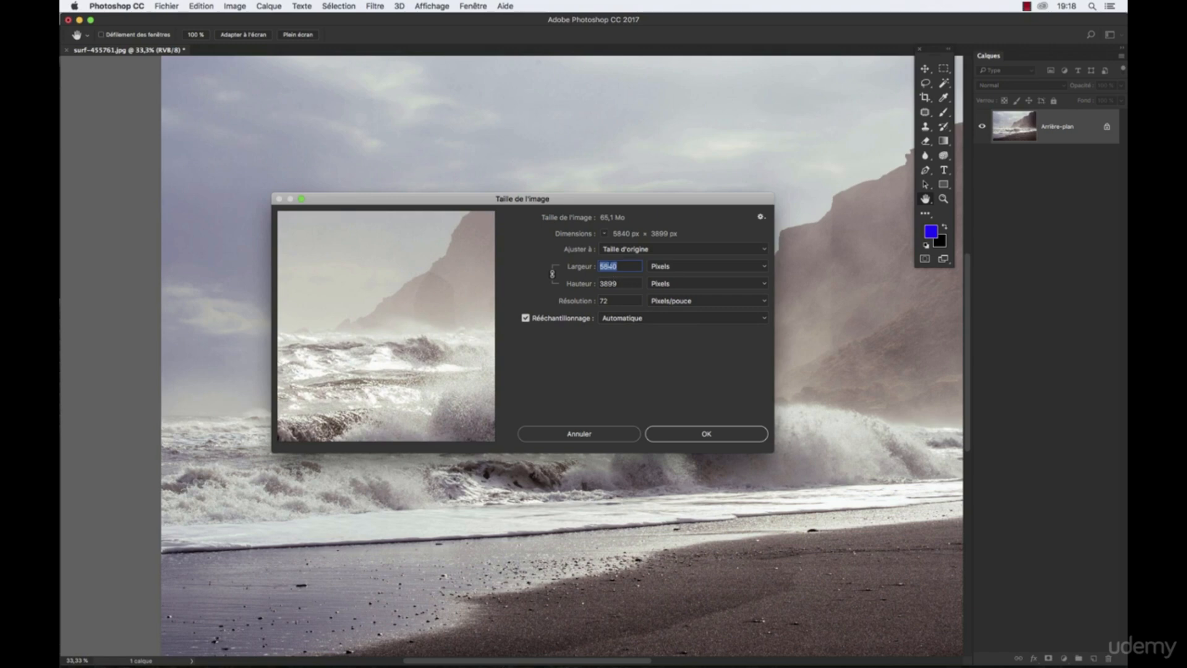
- Set the width to 12000 pixels with linked proportions and bring the wave's crest into the preview
type("12000")
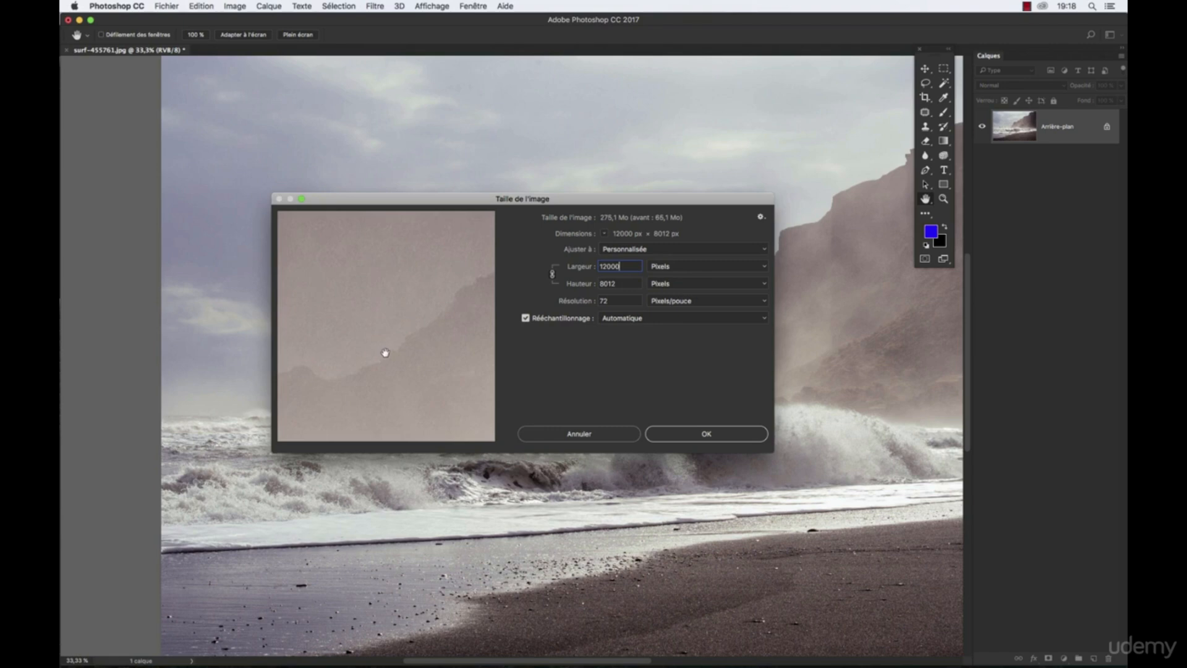
left_click_drag(349, 245, 344, 240)
mouse_move(454, 367)
left_mouse_down()
mouse_move(400, 324)
mouse_move(347, 332)
left_mouse_up()
left_click_drag(421, 301, 331, 344)
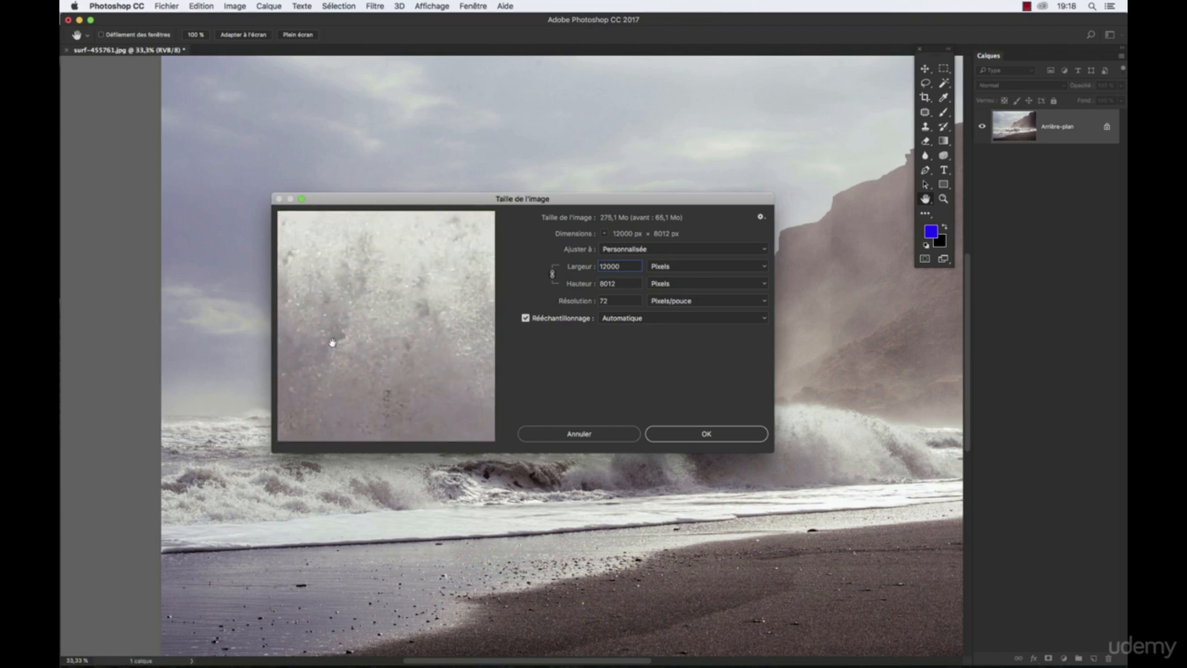
mouse_move(455, 272)
left_mouse_down()
mouse_move(377, 344)
mouse_move(445, 329)
mouse_move(407, 329)
left_mouse_up()
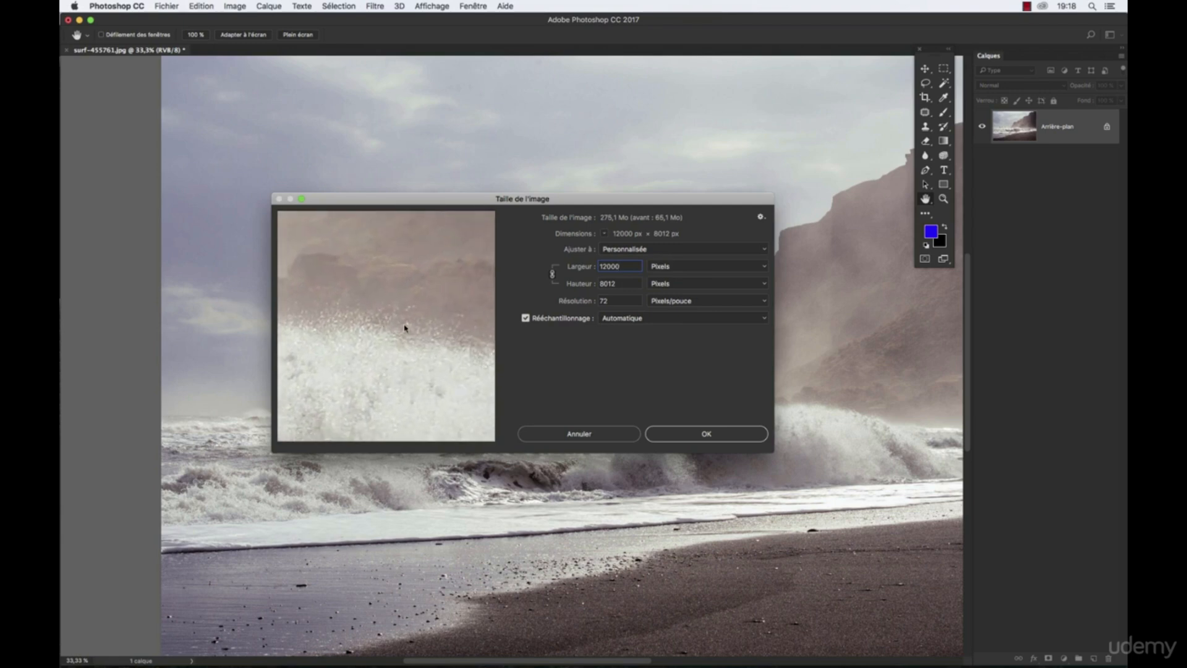
- Compare the wave preview with Conserver les détails, Bicubique plus lisse, Bicubique plus net and Bicubique (dégradés lisses) resampling
left_click(630, 319)
left_click(629, 334)
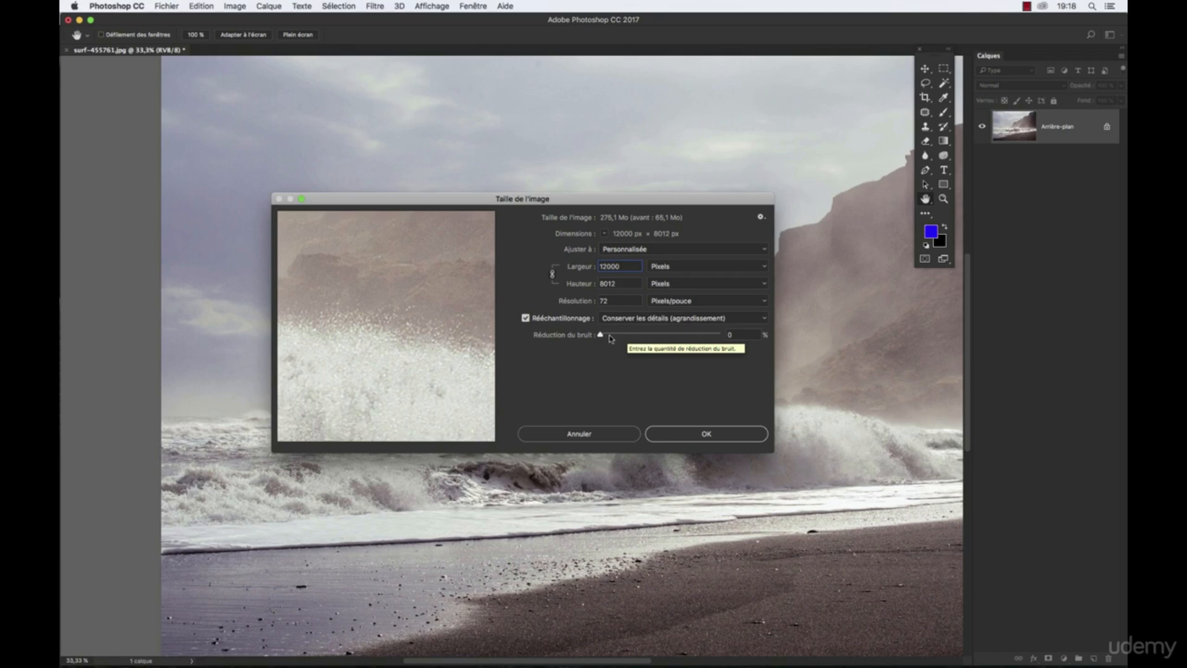
left_click(613, 318)
left_click(612, 327)
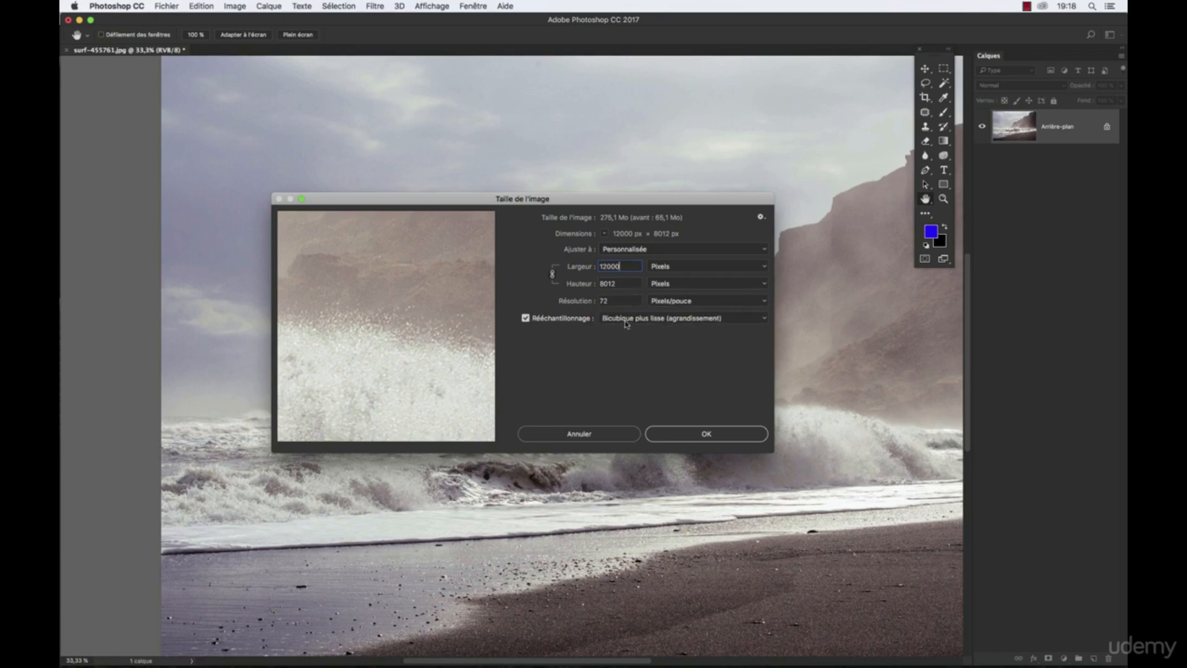
left_click(627, 318)
left_click(624, 332)
left_click(629, 317)
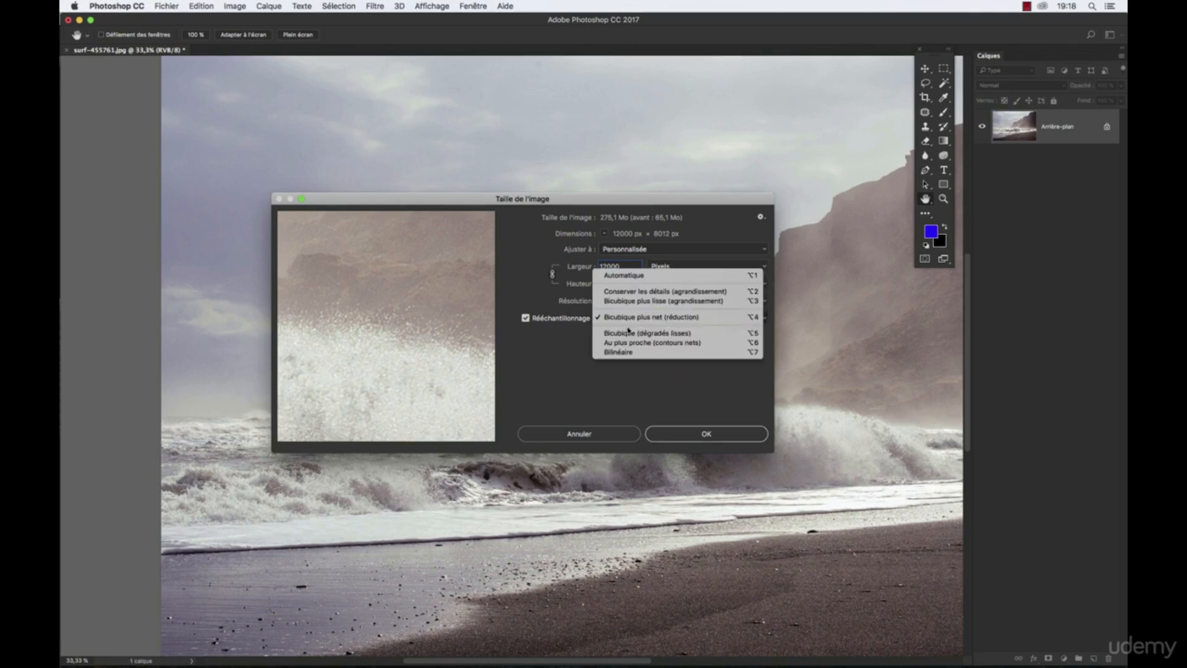
left_click(628, 332)
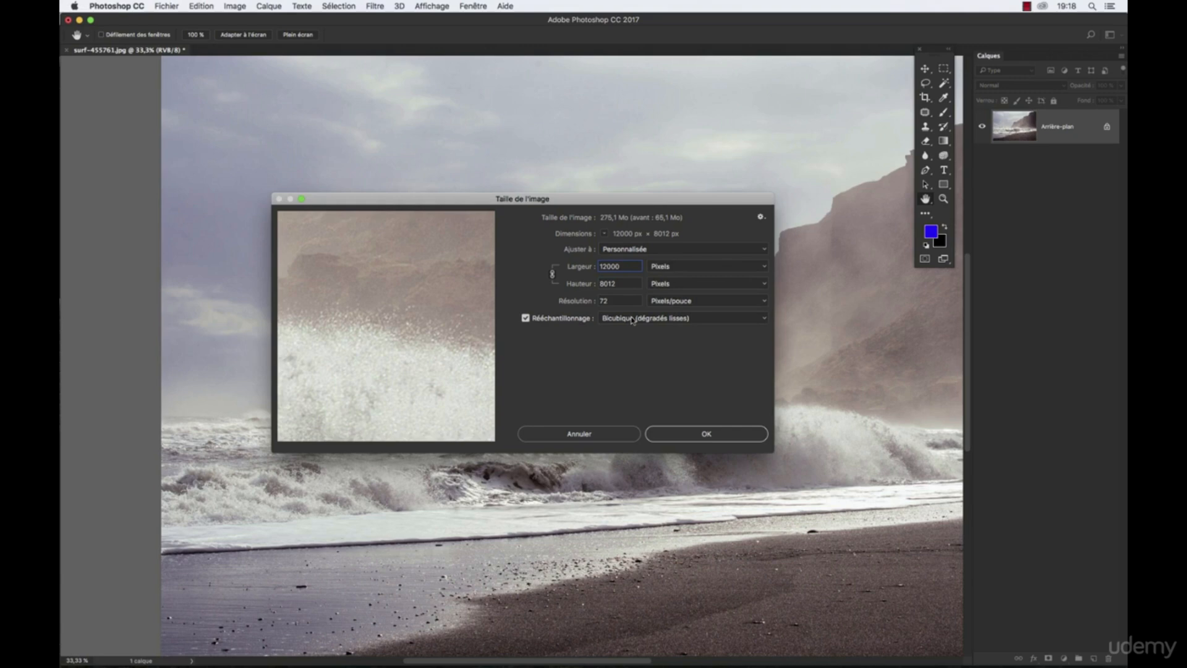
- Preview the enlargement with Au plus proche and Bilinéaire resampling, and bring the cliff edge against the sky into the preview
left_click(633, 318)
left_click(631, 329)
left_click(631, 319)
left_click(631, 329)
left_click_drag(411, 286, 377, 325)
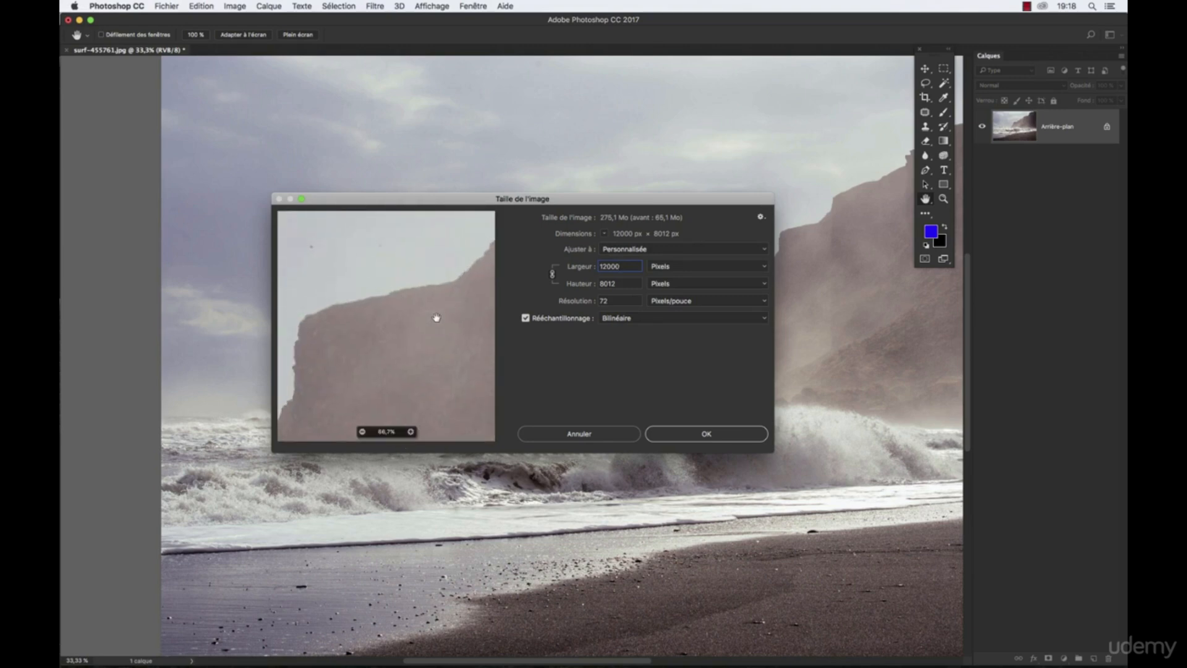
- Compare the cliff edge preview with Au plus proche, Bicubique plus lisse and Conserver les détails resampling
left_click(618, 324)
left_click(620, 312)
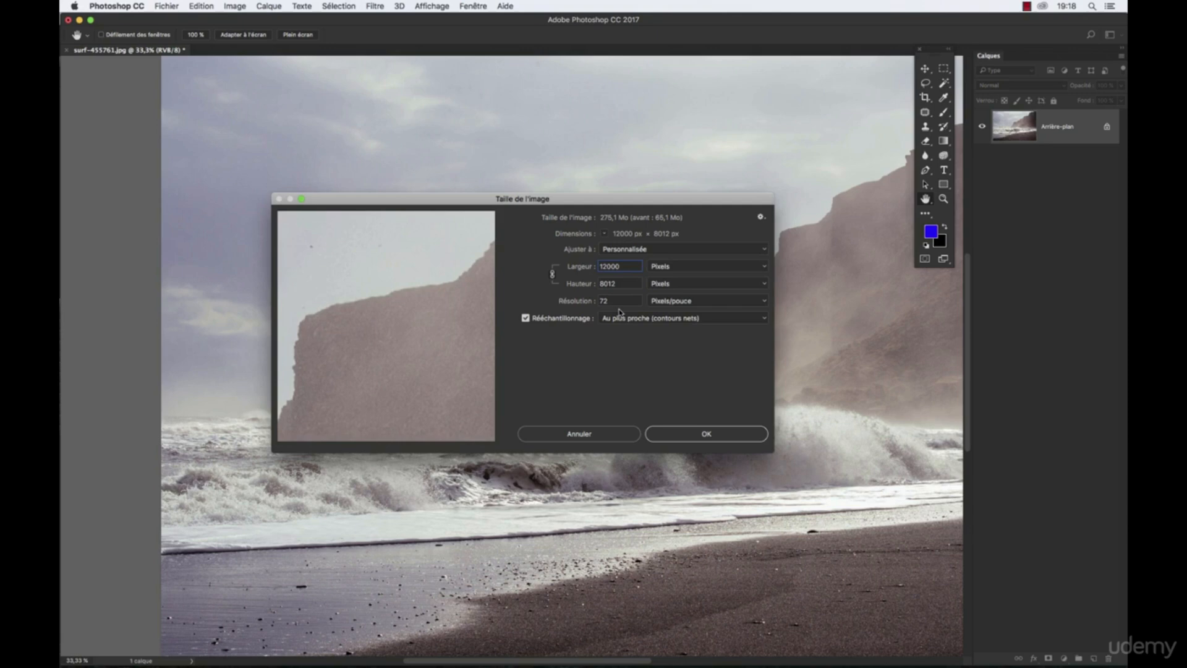
left_click(625, 322)
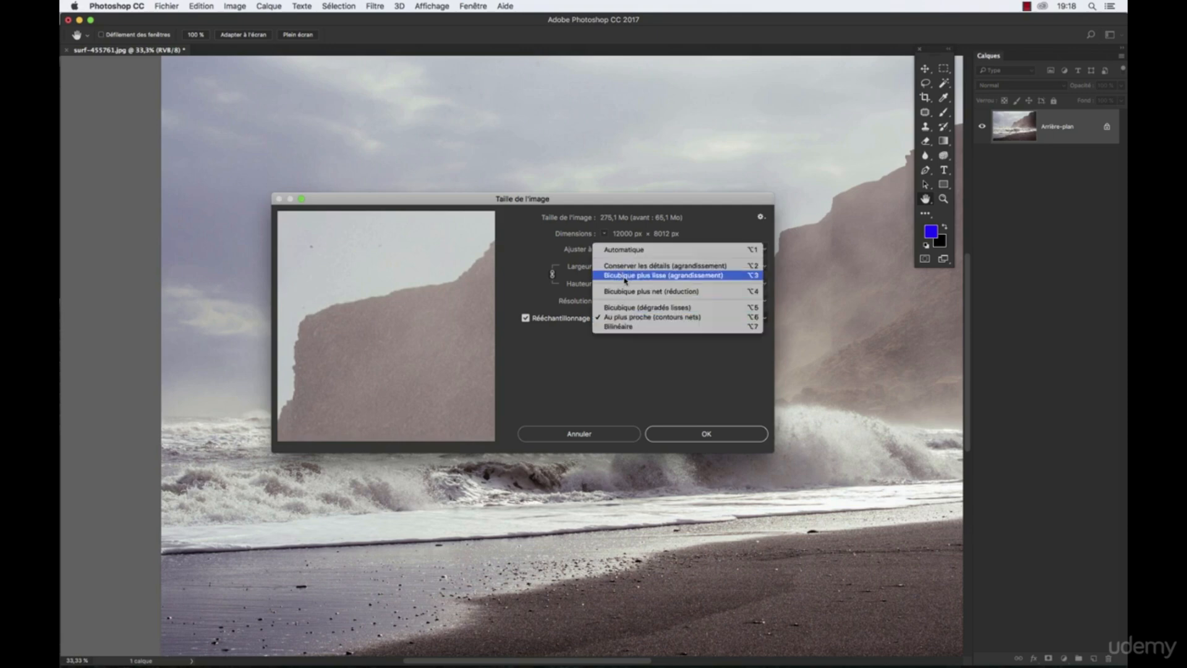
left_click(625, 275)
left_click(640, 321)
left_click(629, 304)
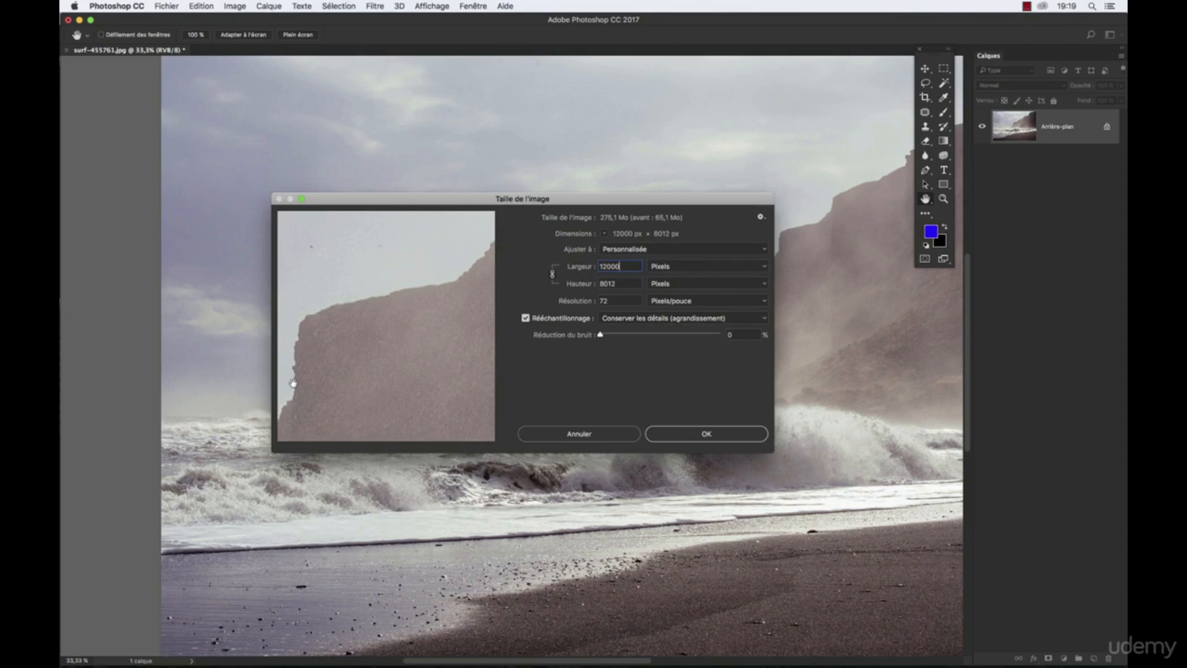
left_click_drag(339, 310, 466, 292)
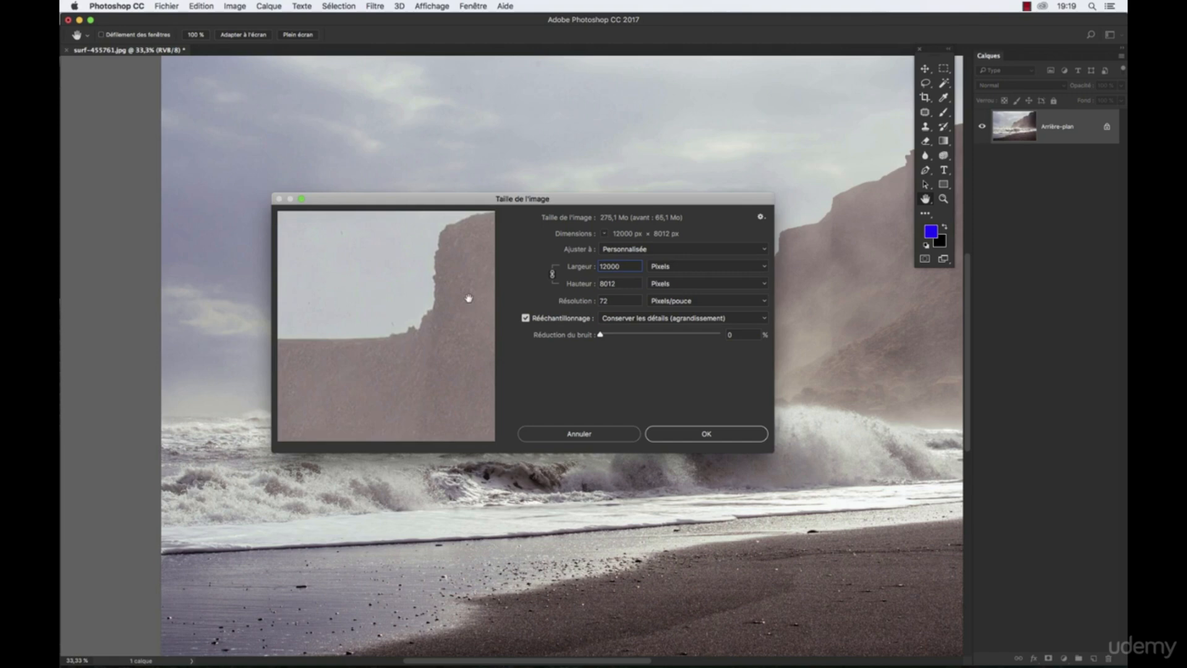
- Set the resampling method to Automatique and apply the enlargement to 12000 pixels wide
left_click(615, 319)
left_click(618, 301)
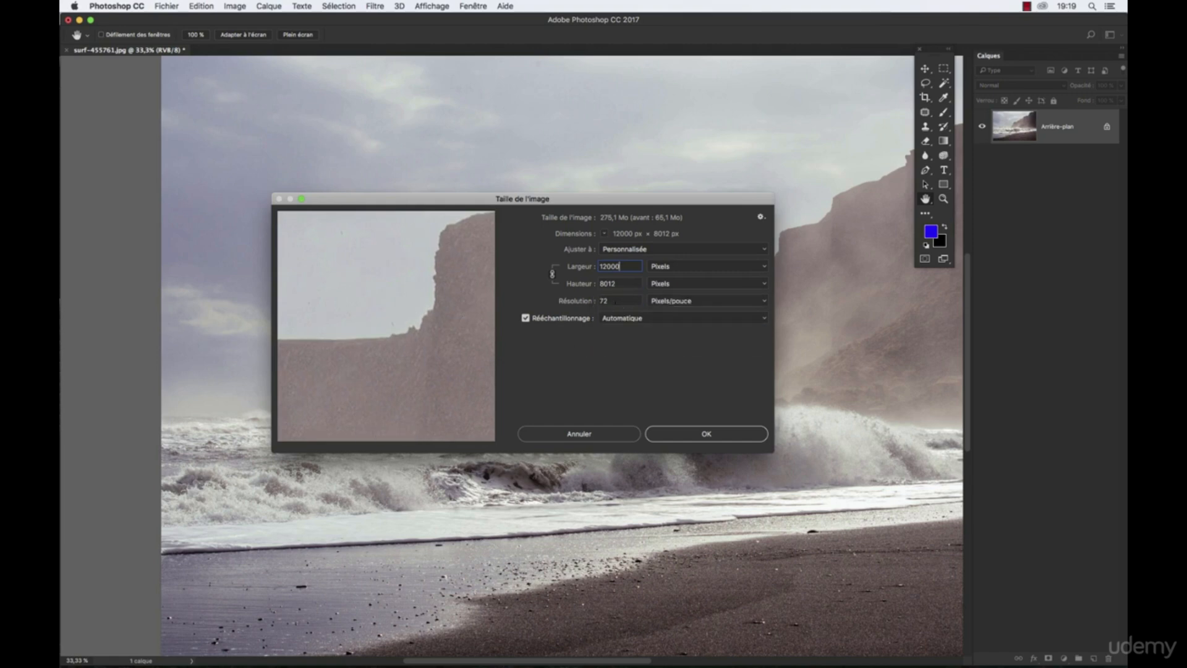
left_click(612, 320)
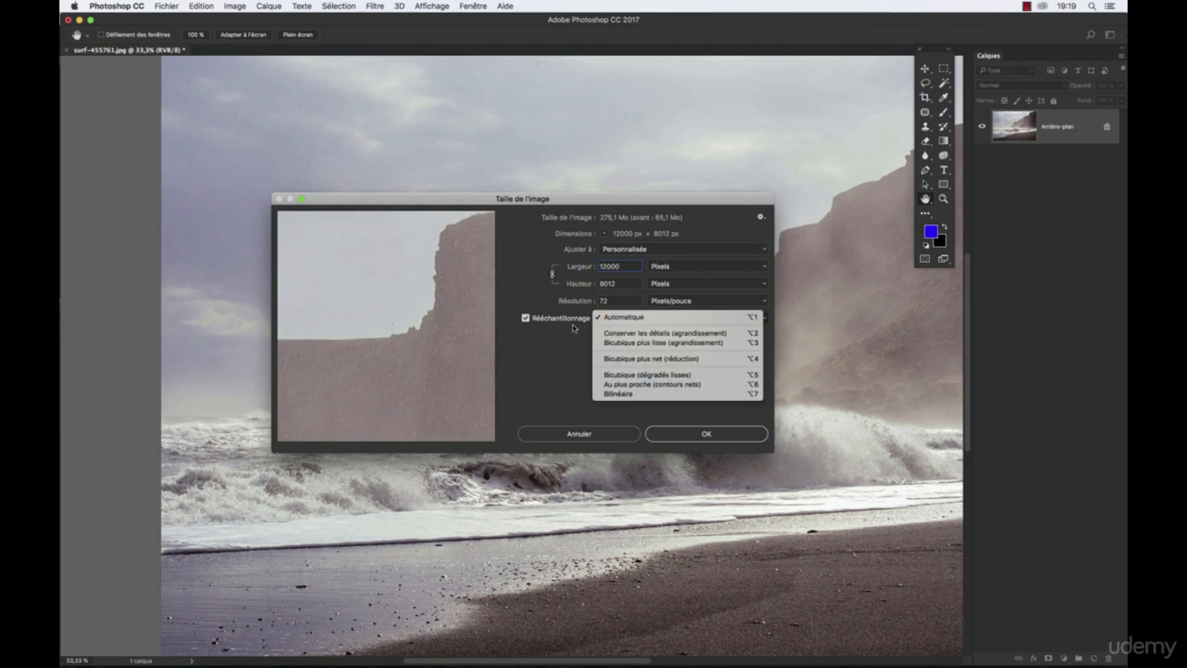
left_click(393, 281)
left_click_drag(450, 259, 392, 279)
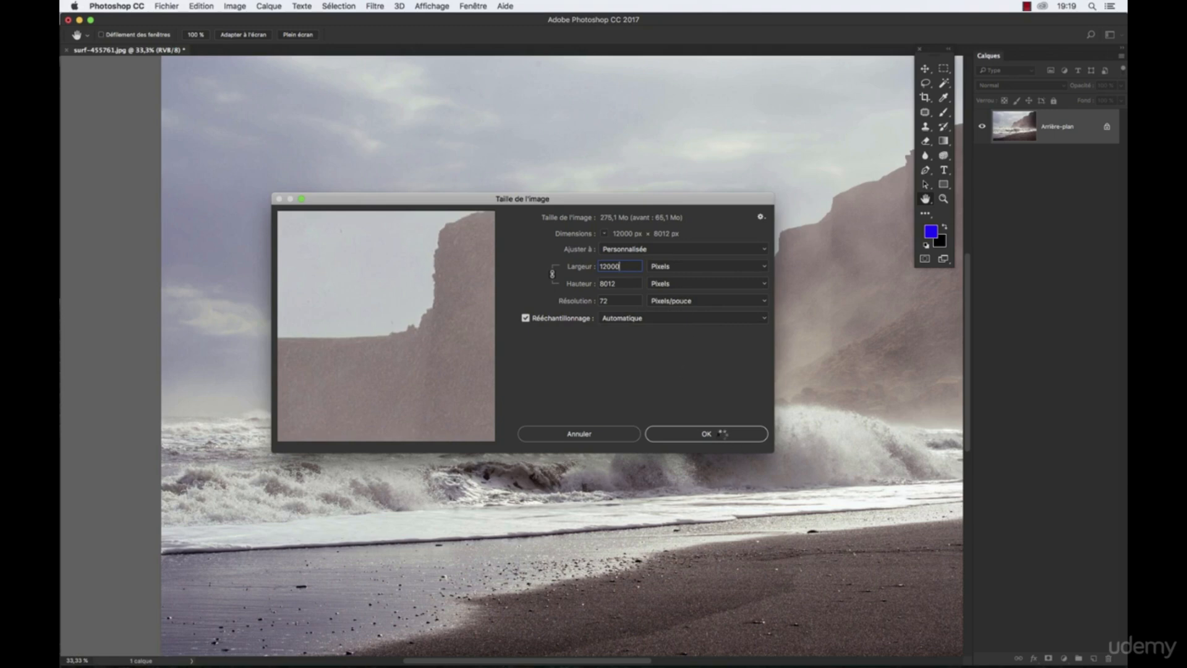
left_click(706, 434)
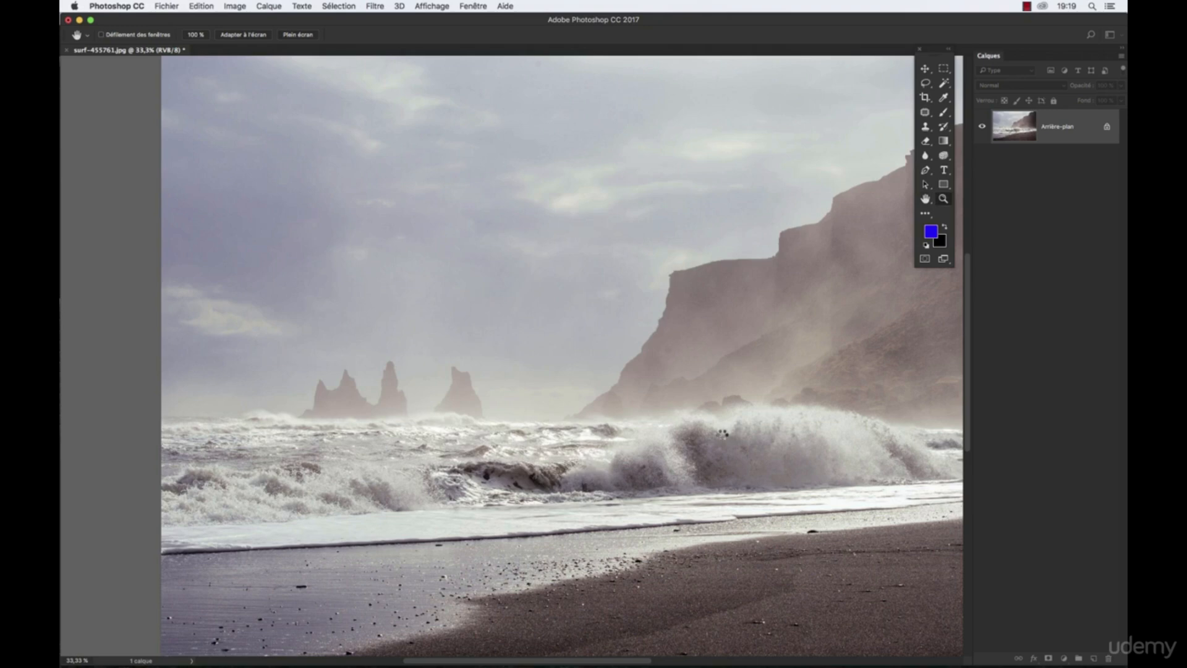
- View the enlarged photo at 25% zoom around the cliff and the breaking wave
key("z")
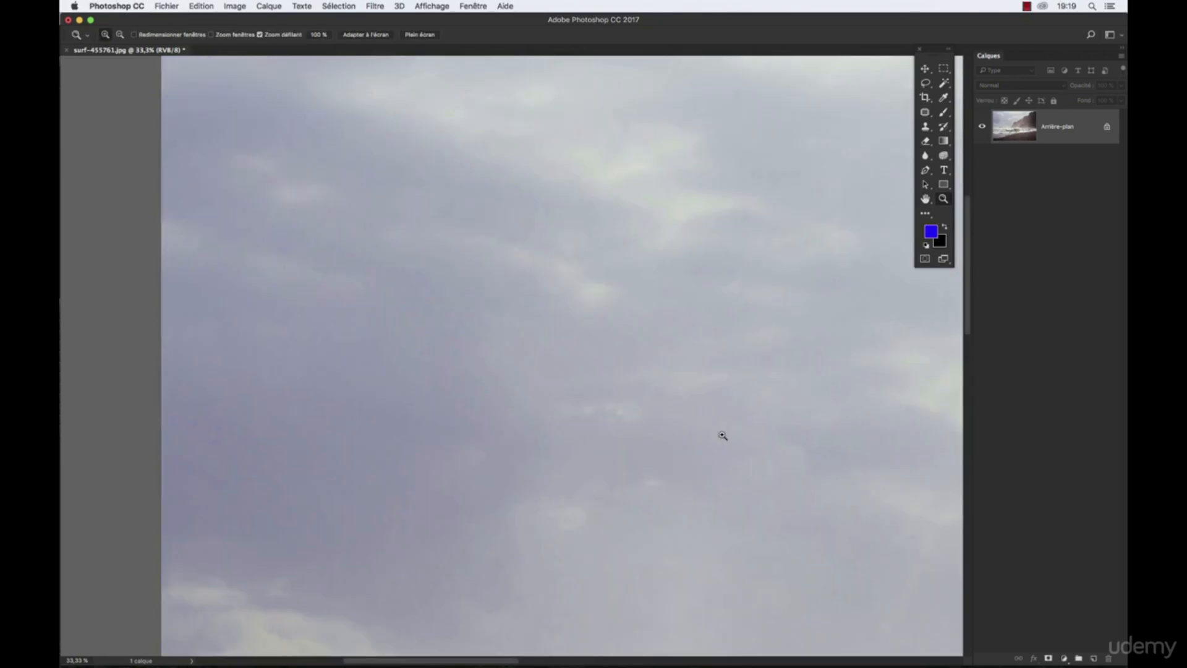
left_click(620, 400, "alt")
left_click_drag(637, 383, 268, 252)
left_click_drag(717, 402, 540, 332)
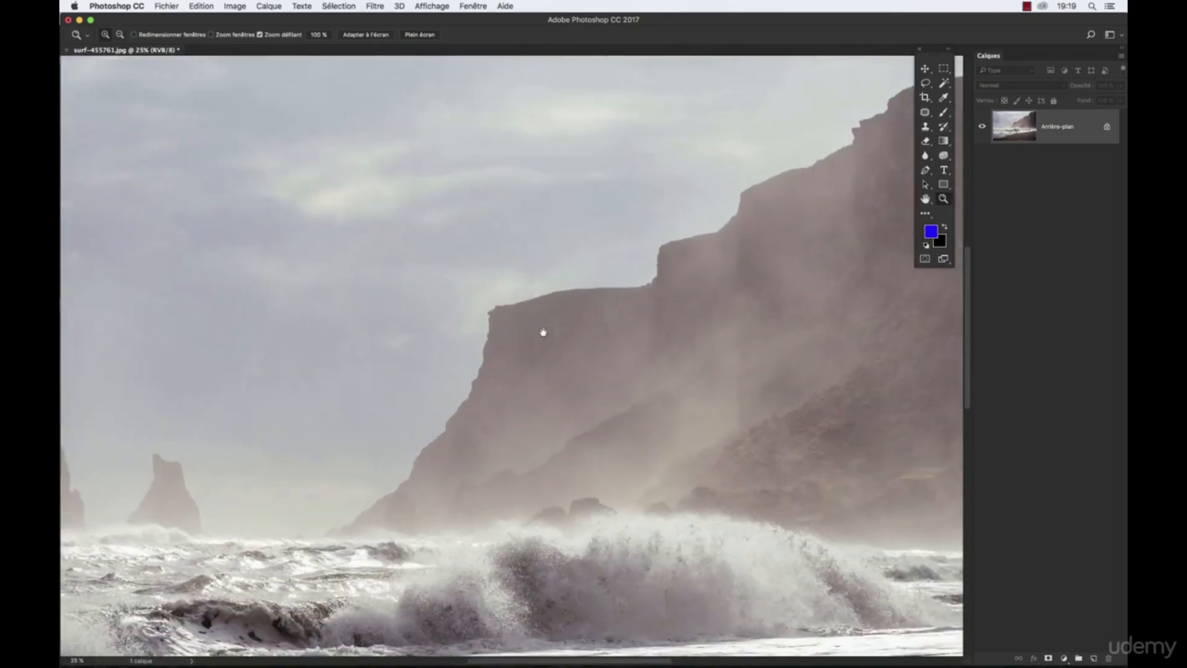
- Examine the enlarged cliff's detail at 66.7% zoom and return to an overview of the photo at 16.7%
left_click(675, 350)
double_click(677, 351)
left_click_drag(739, 387, 734, 426)
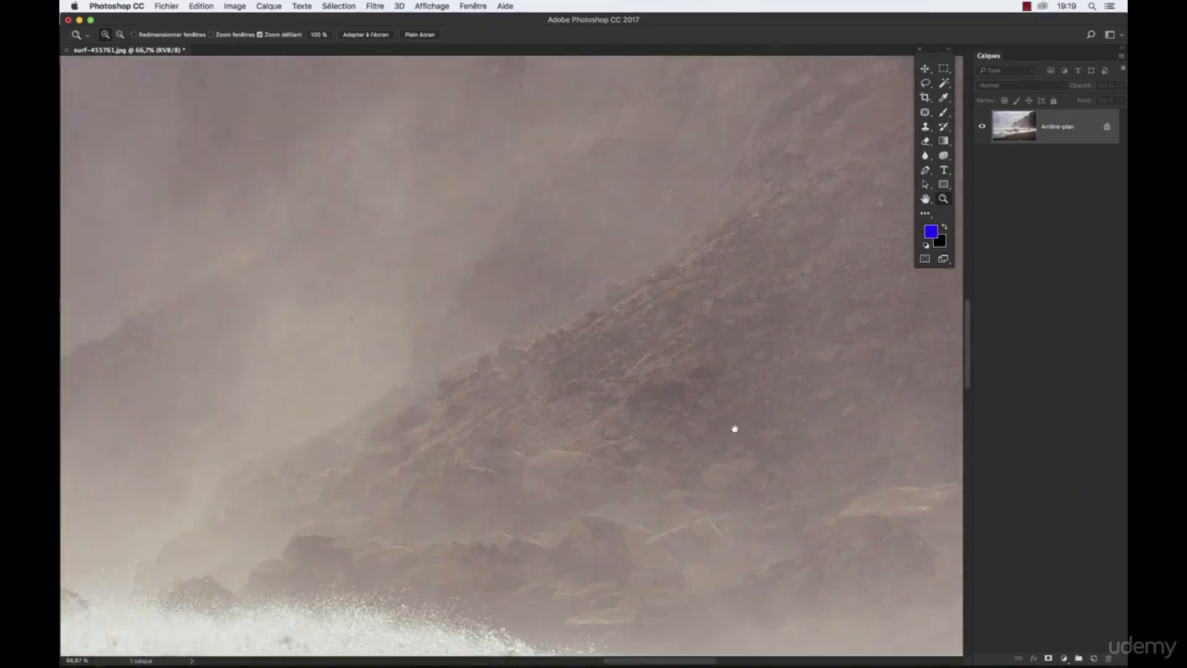
left_click_drag(665, 403, 699, 494)
left_click_drag(731, 408, 437, 464)
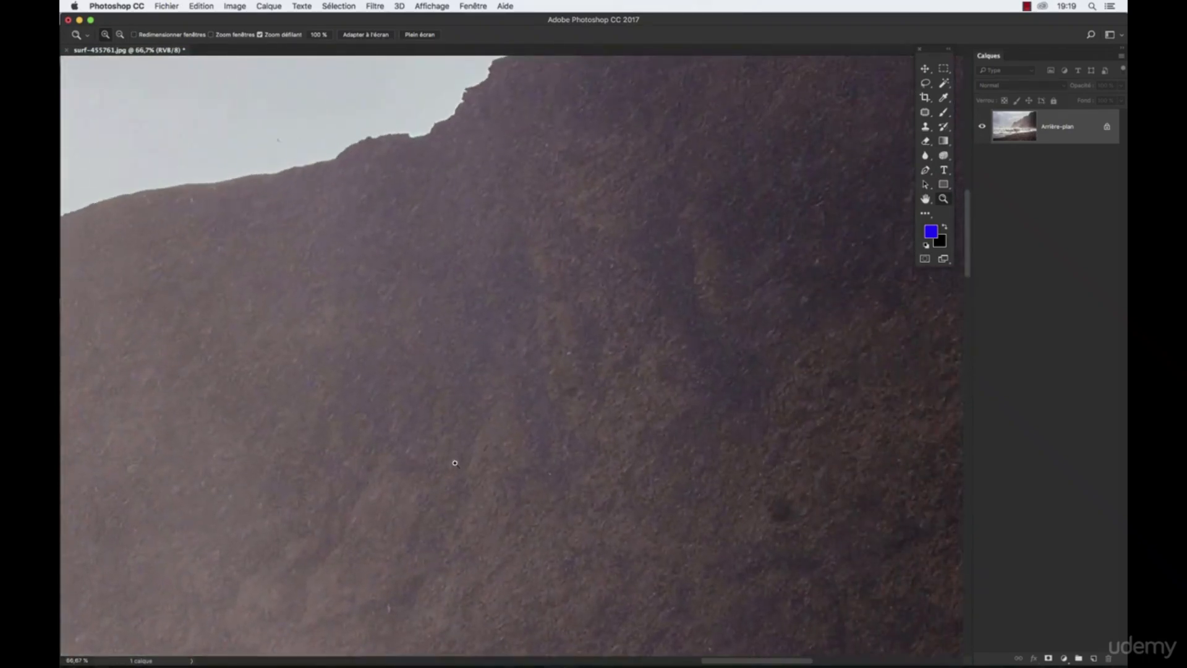
left_click(455, 463, "alt")
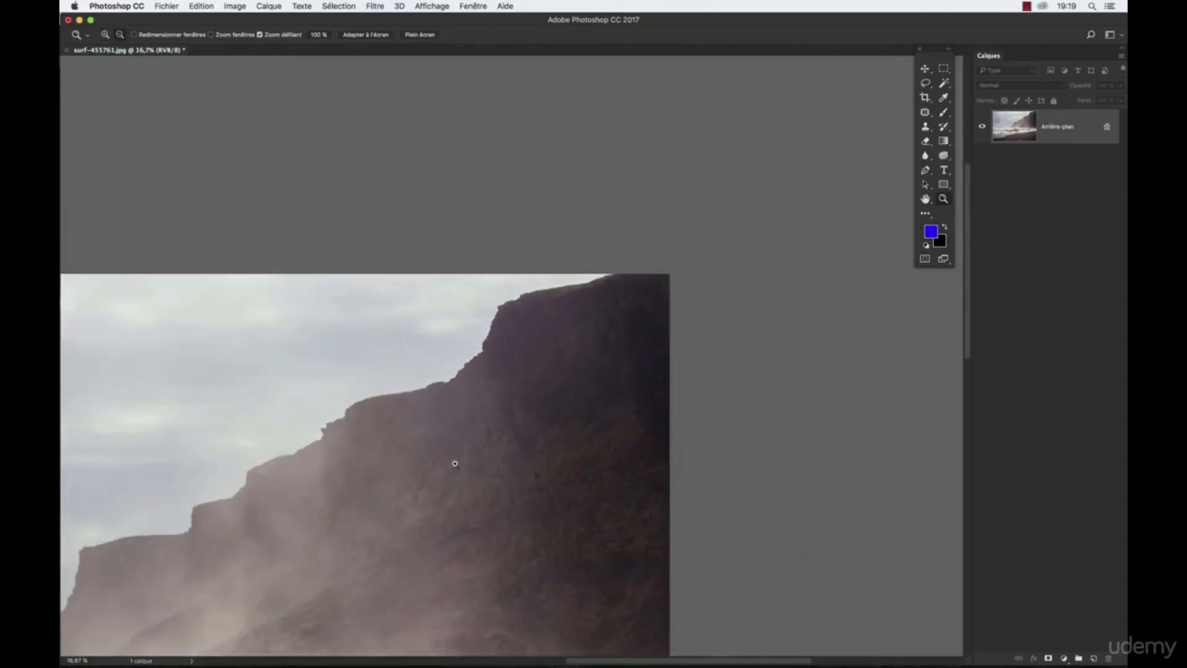
left_click_drag(395, 464, 644, 289)
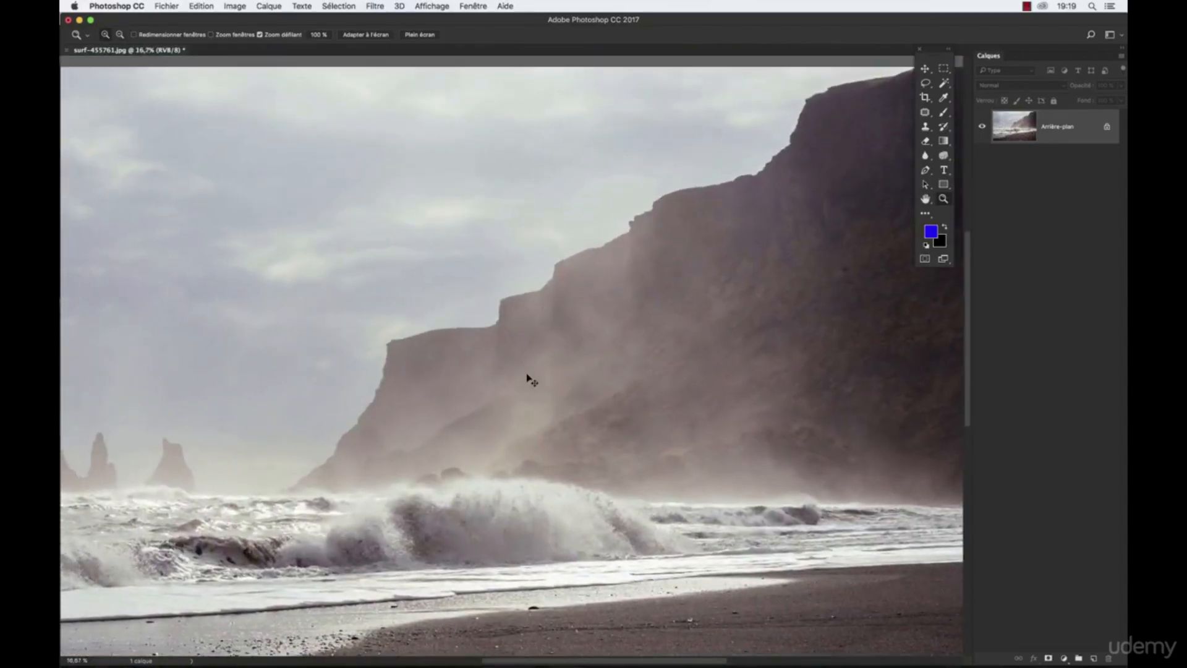
- Reduce the beach photo's canvas height to 120 cm from the centre, accepting that the image is cropped
left_click_drag(503, 381, 558, 331)
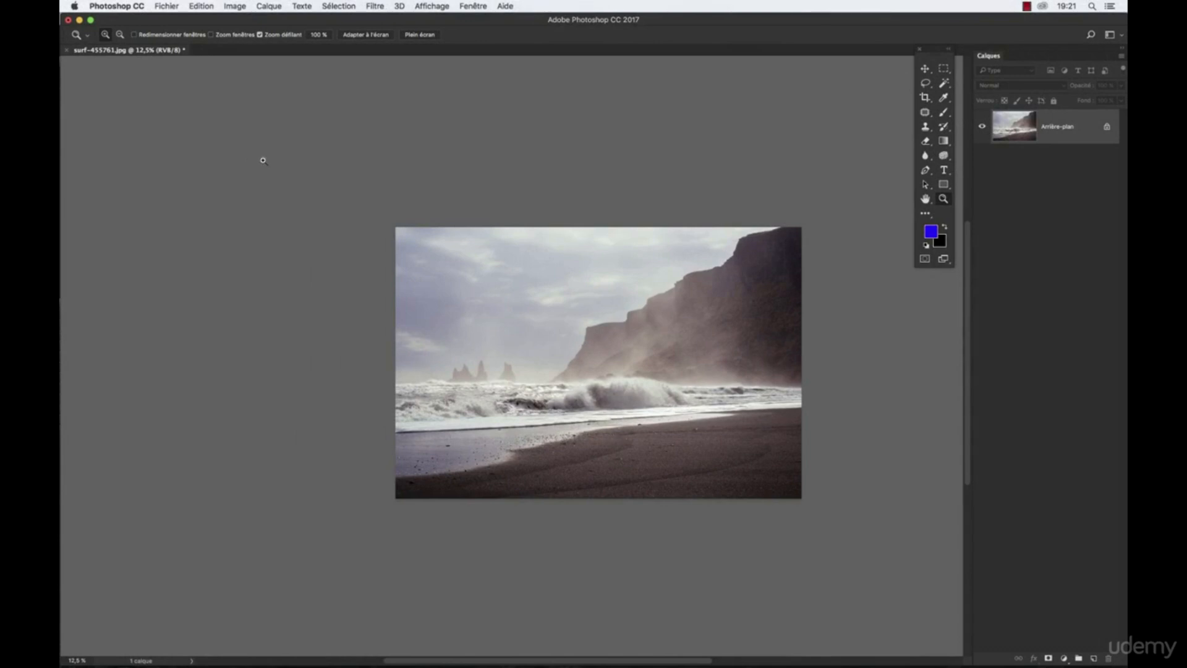
left_click(237, 7)
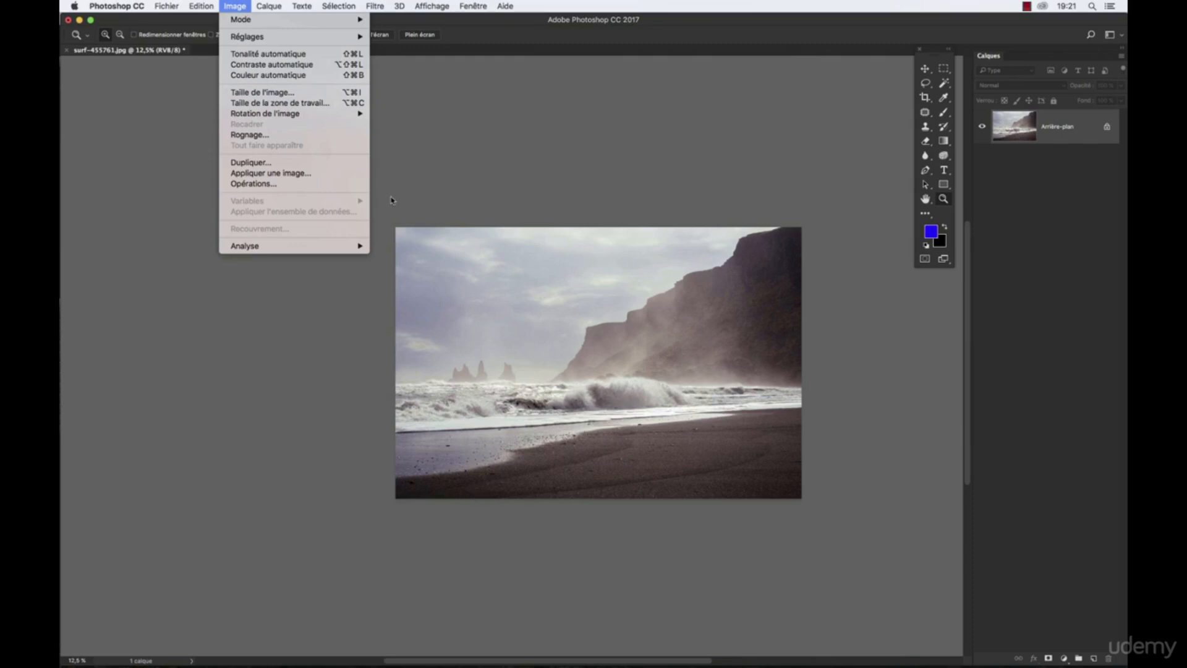
left_click(279, 102)
left_click_drag(479, 241, 370, 120)
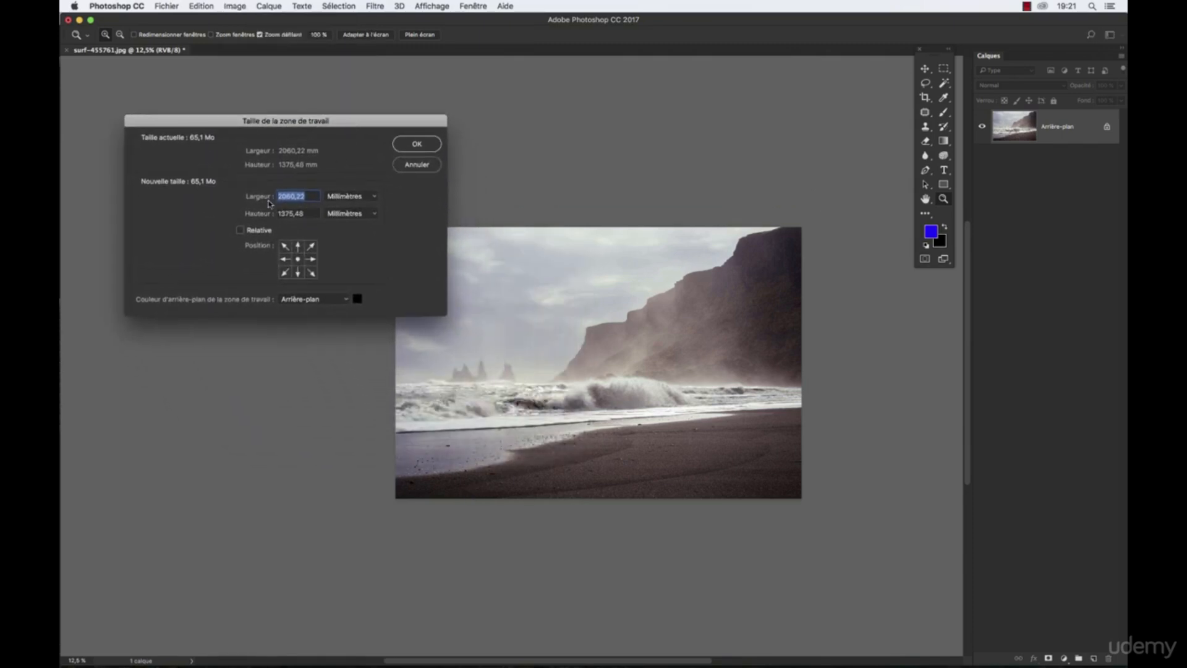
left_click(352, 196)
left_click(353, 189)
key("Tab")
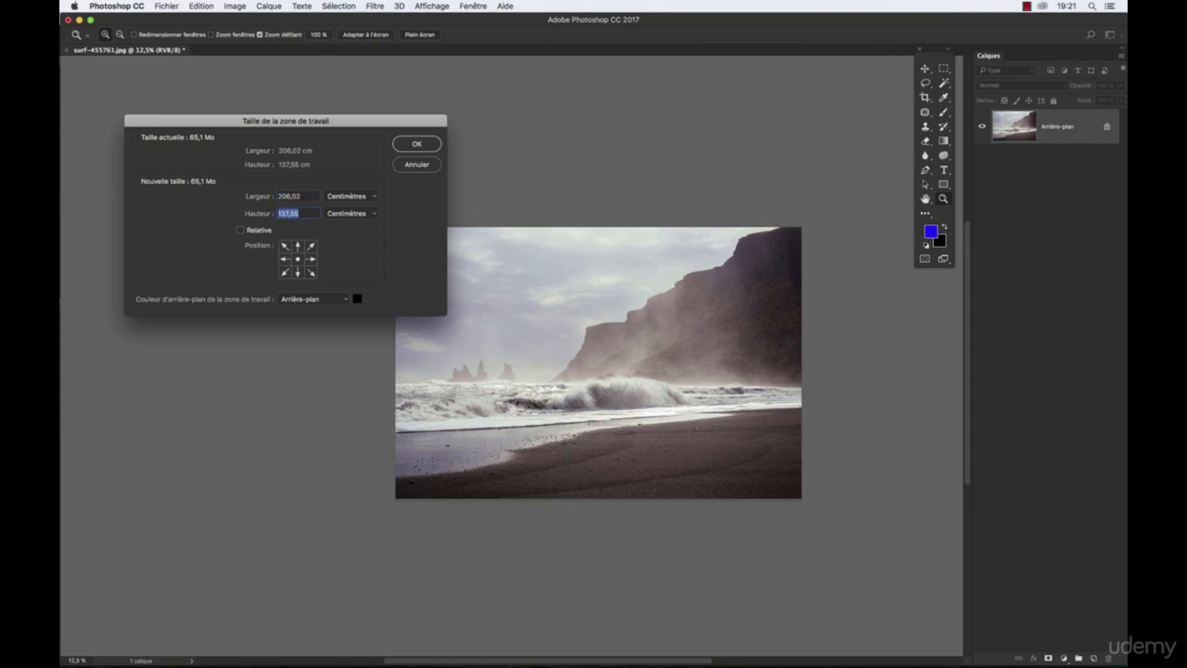
type("120")
left_click(415, 147)
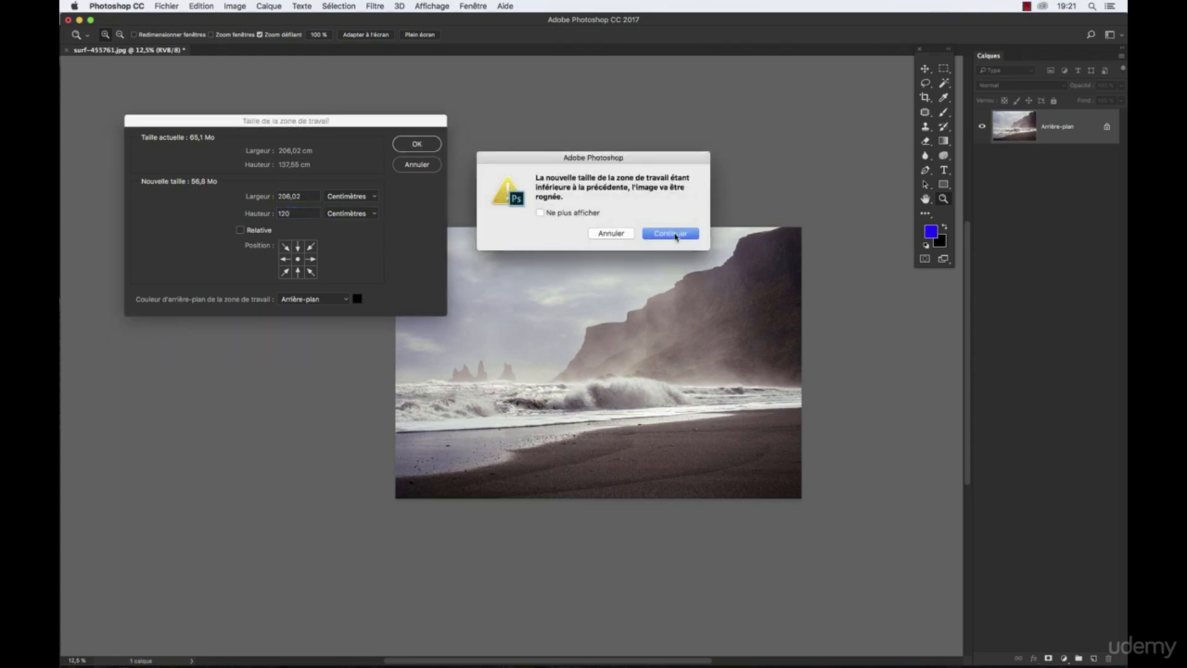
left_click(673, 234)
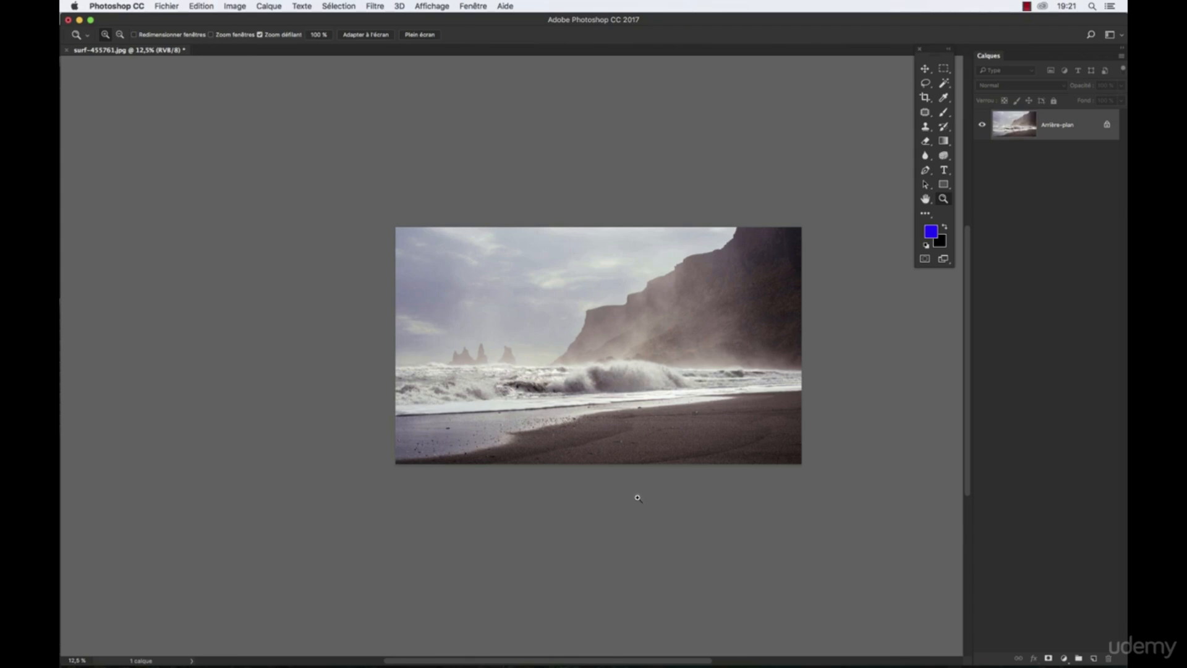
- Extend the canvas height to 150 cm around the centred photo, filling with the background colour
left_click(235, 6)
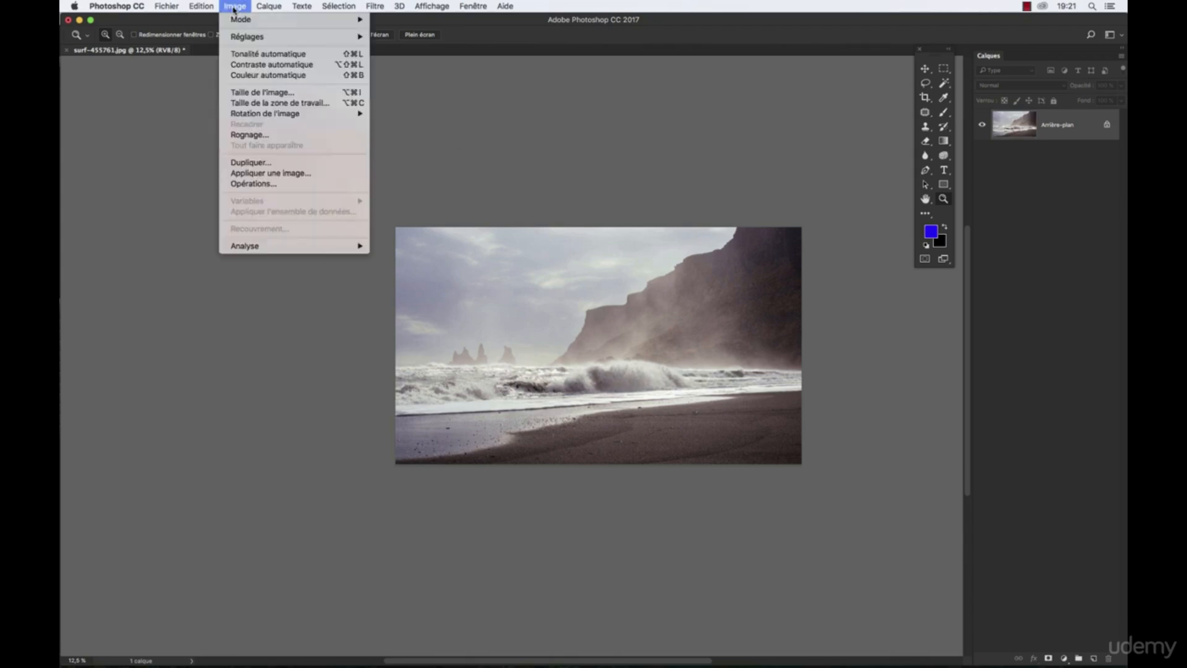
left_click(251, 104)
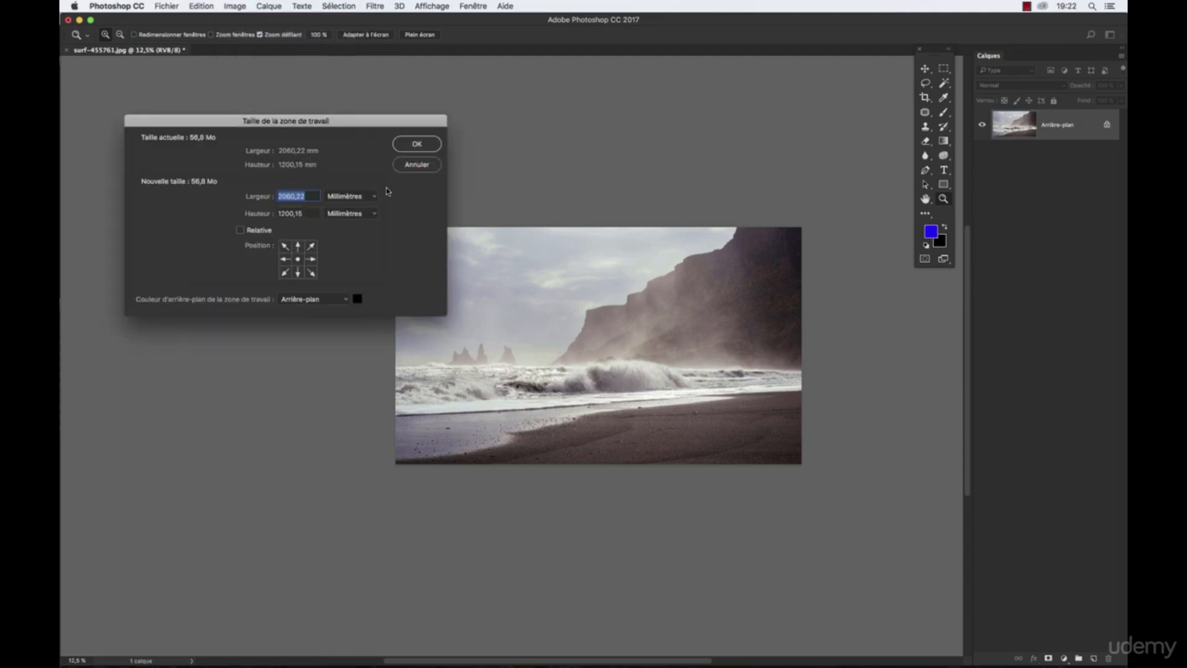
left_click(362, 213)
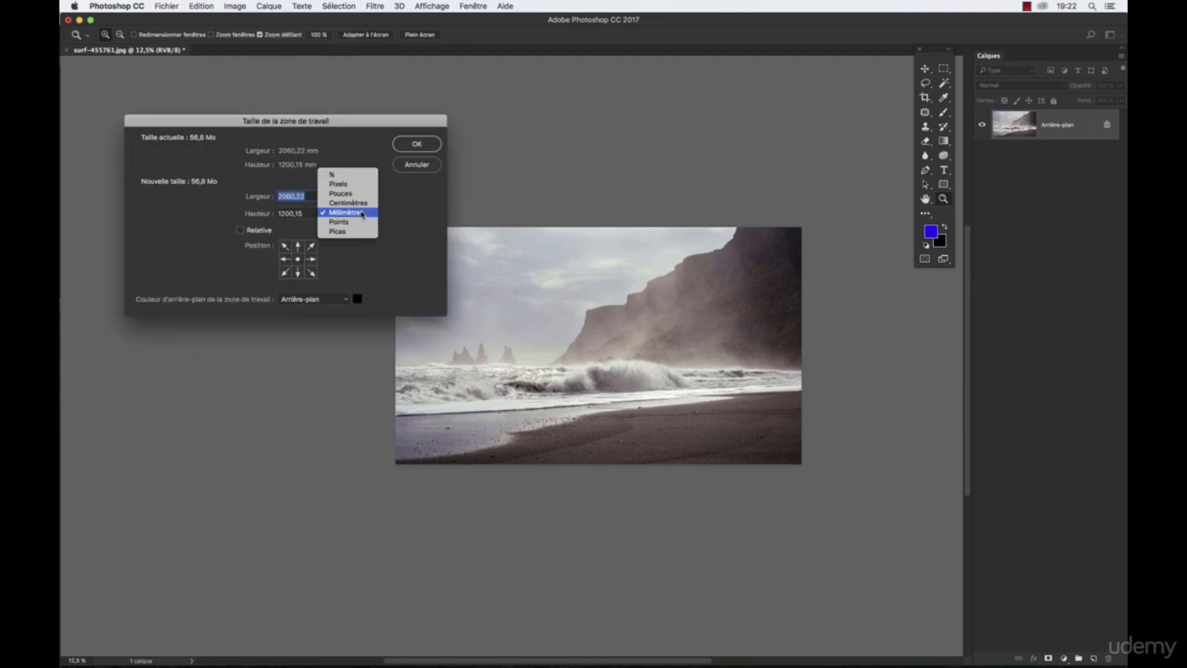
left_click(359, 204)
left_click(308, 213)
double_click(306, 213)
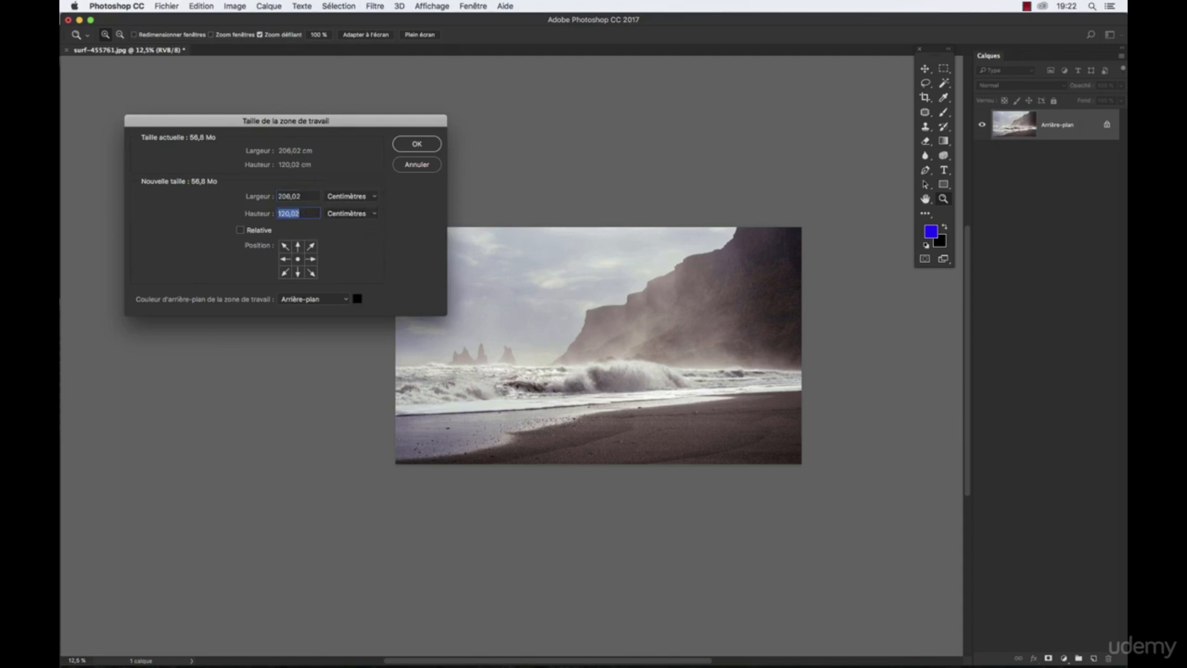
type("150")
left_click(407, 147)
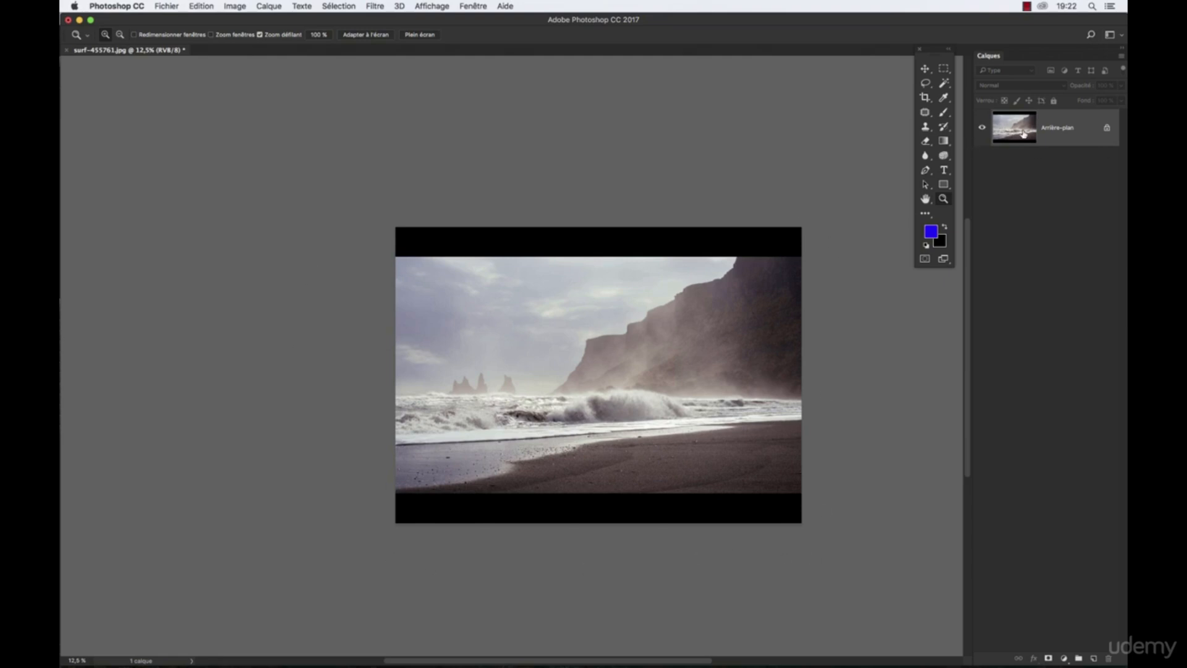
- Extend the canvas height to 200 cm with the existing image anchored at the bottom centre
left_click(234, 6)
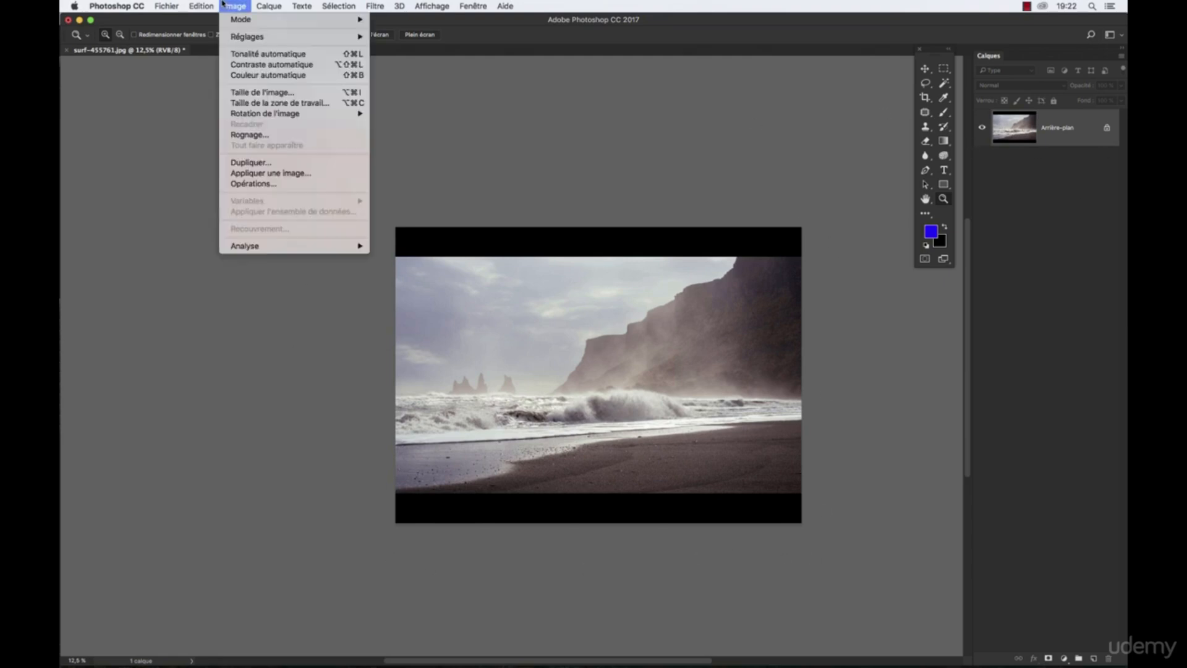
left_click(268, 104)
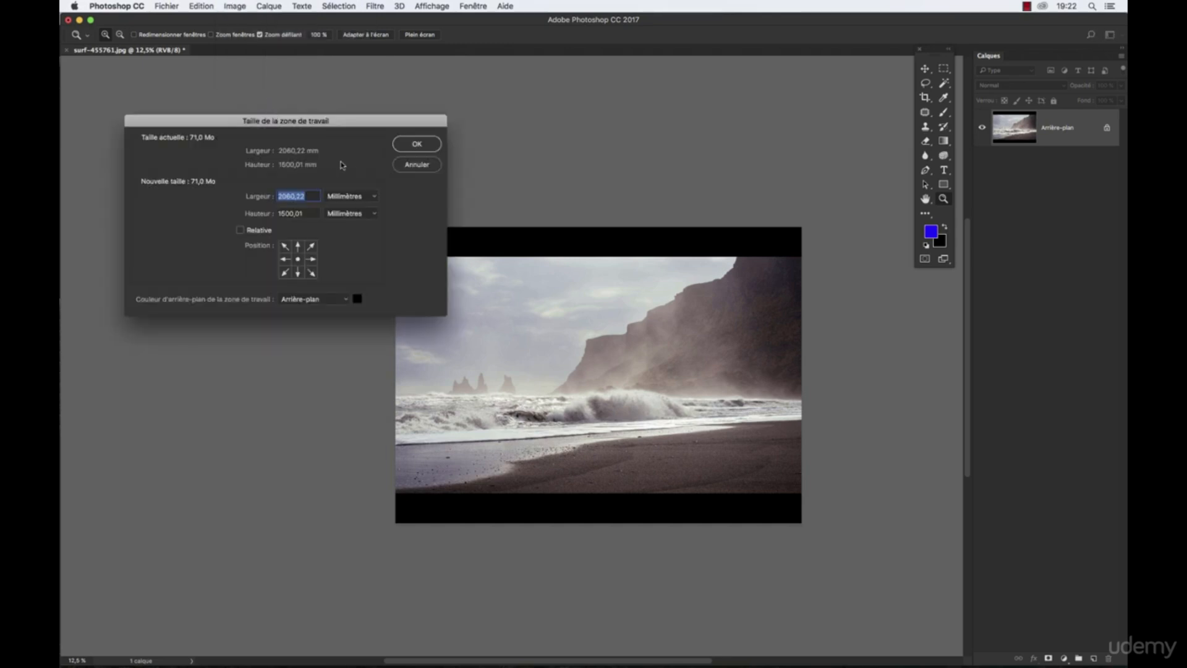
left_click(299, 247)
left_click(298, 260)
left_click(298, 272)
key("Tab")
left_click(346, 215)
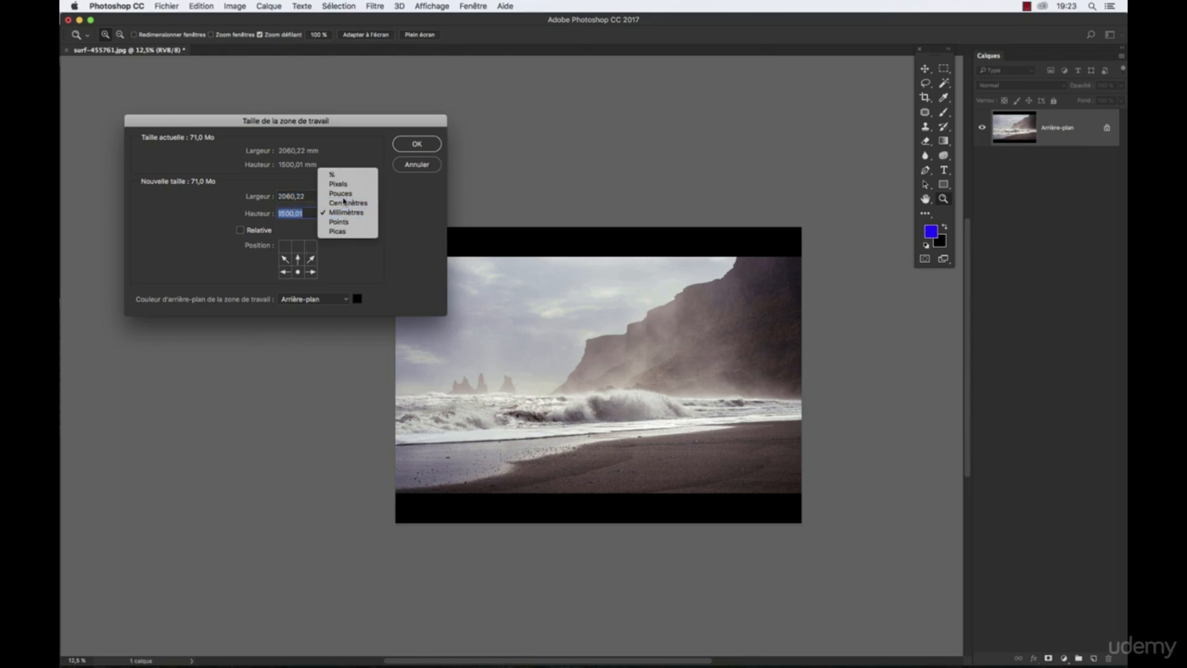
left_click(346, 202)
type("200")
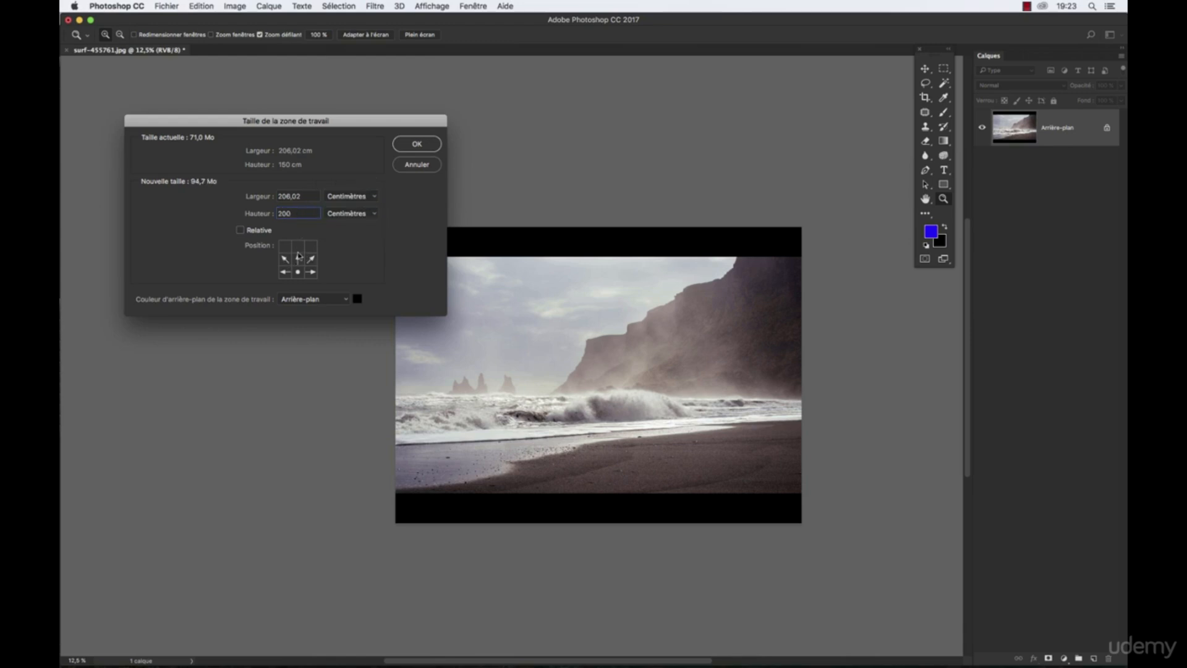
left_click(411, 145)
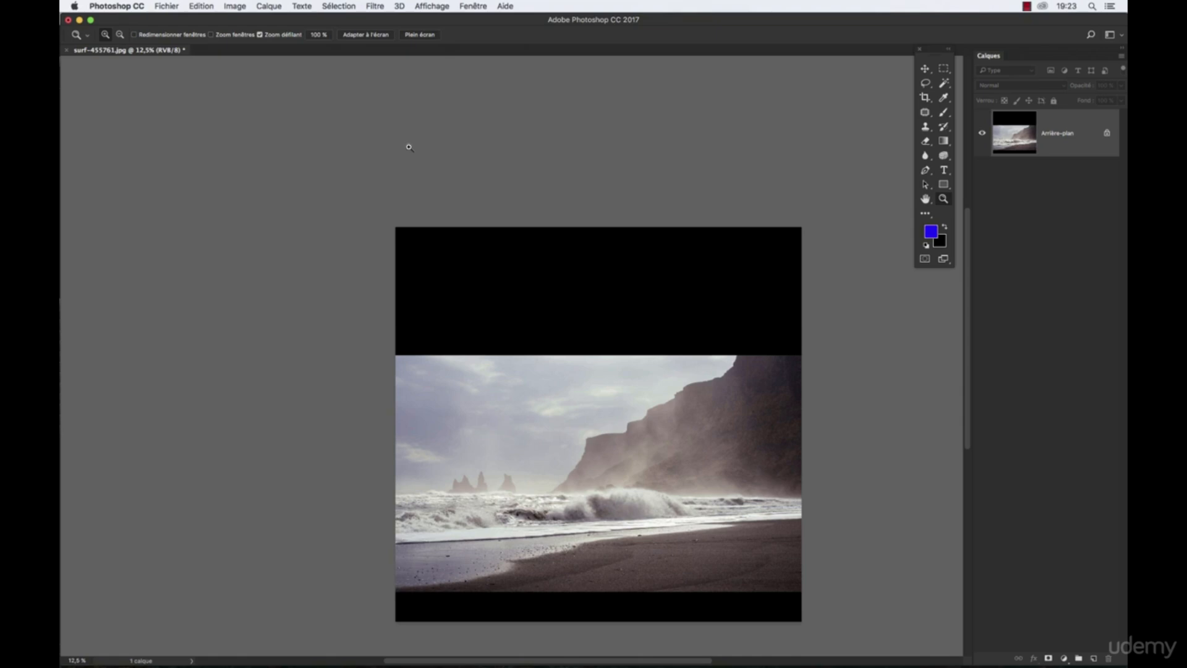
- Start another canvas resize and choose a custom red as the canvas extension colour
scroll(556, 402, "down", 3)
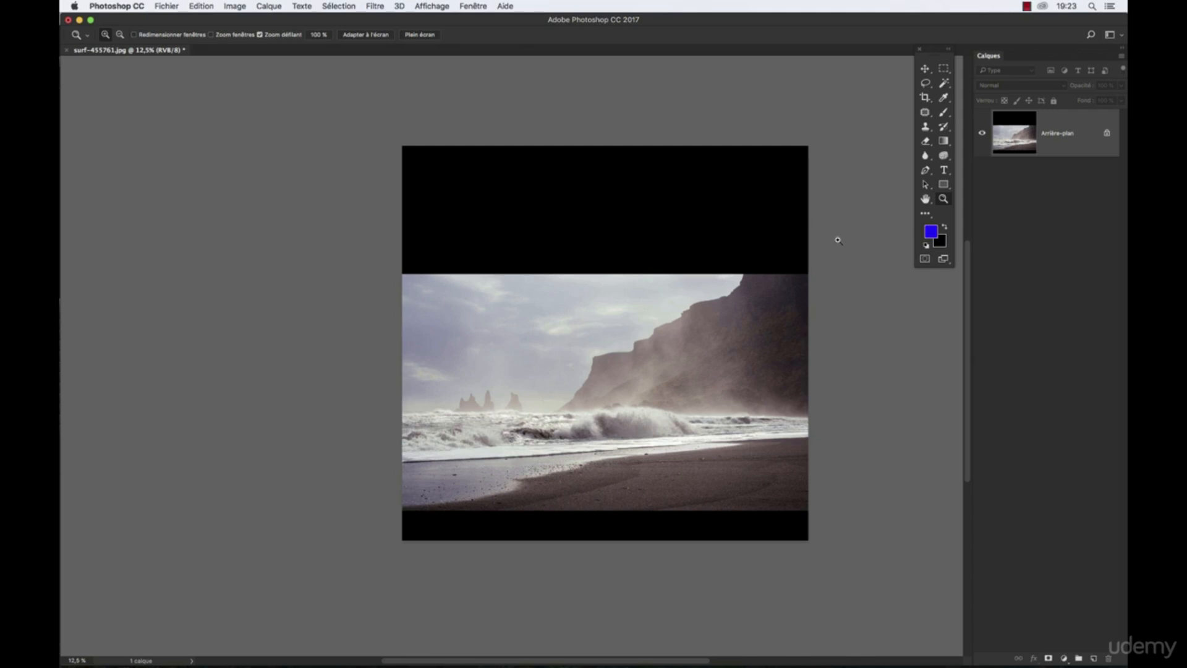
key("super+alt+c")
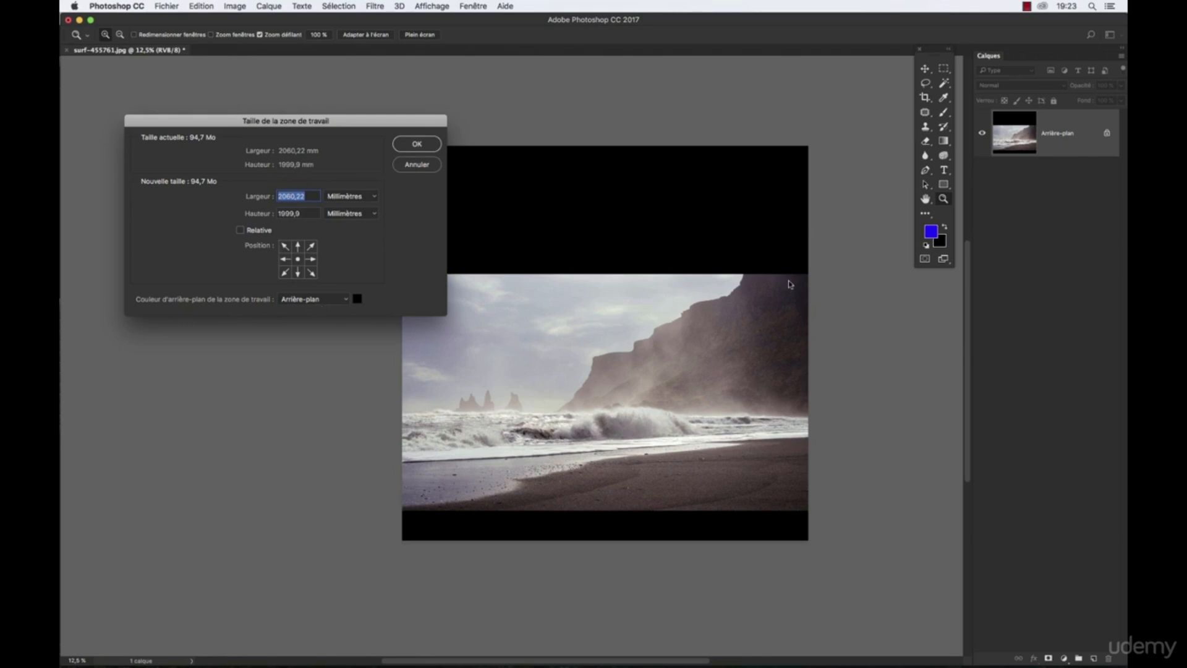
left_click(320, 299)
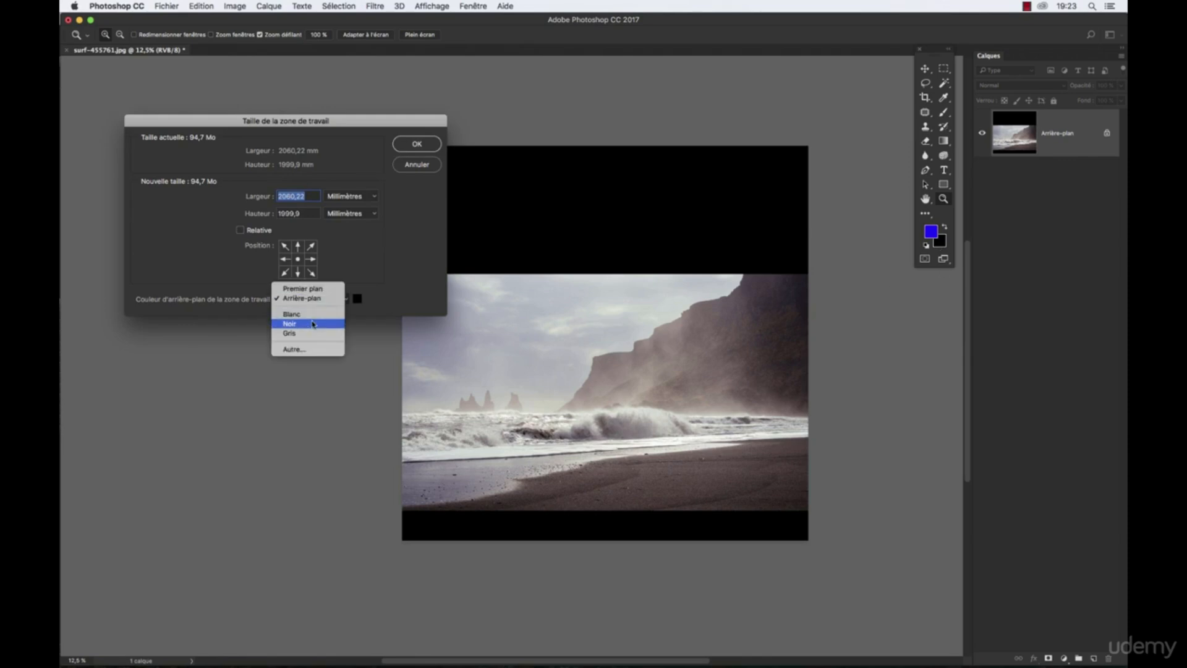
left_click(309, 349)
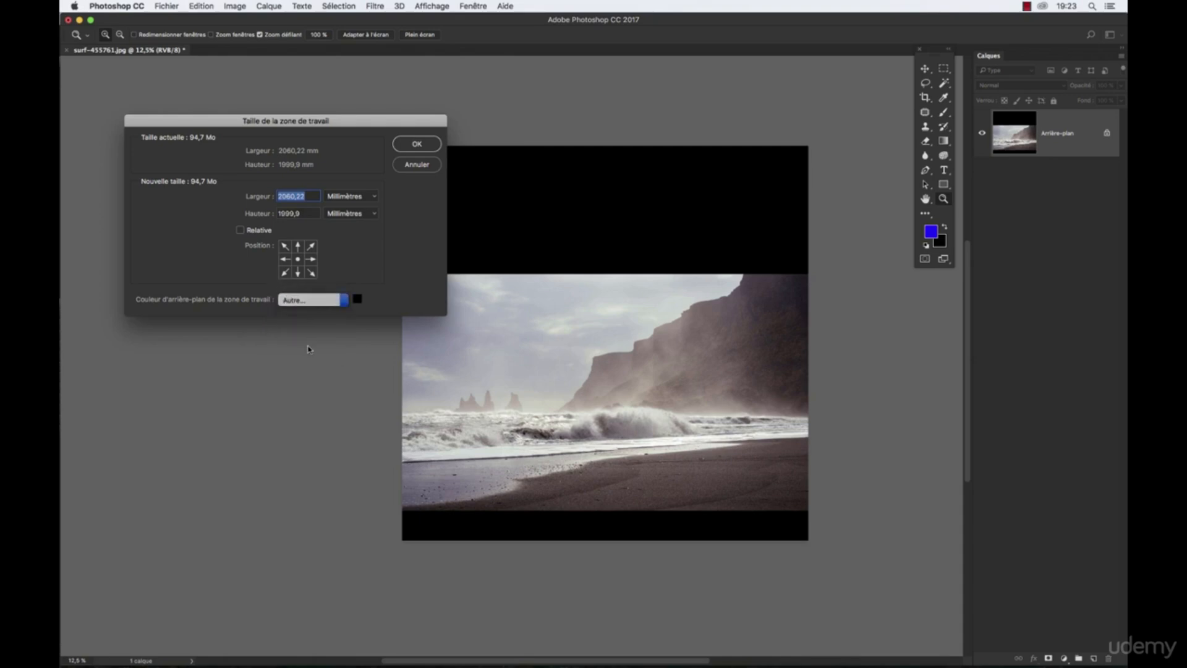
left_click(606, 246)
left_click(747, 222)
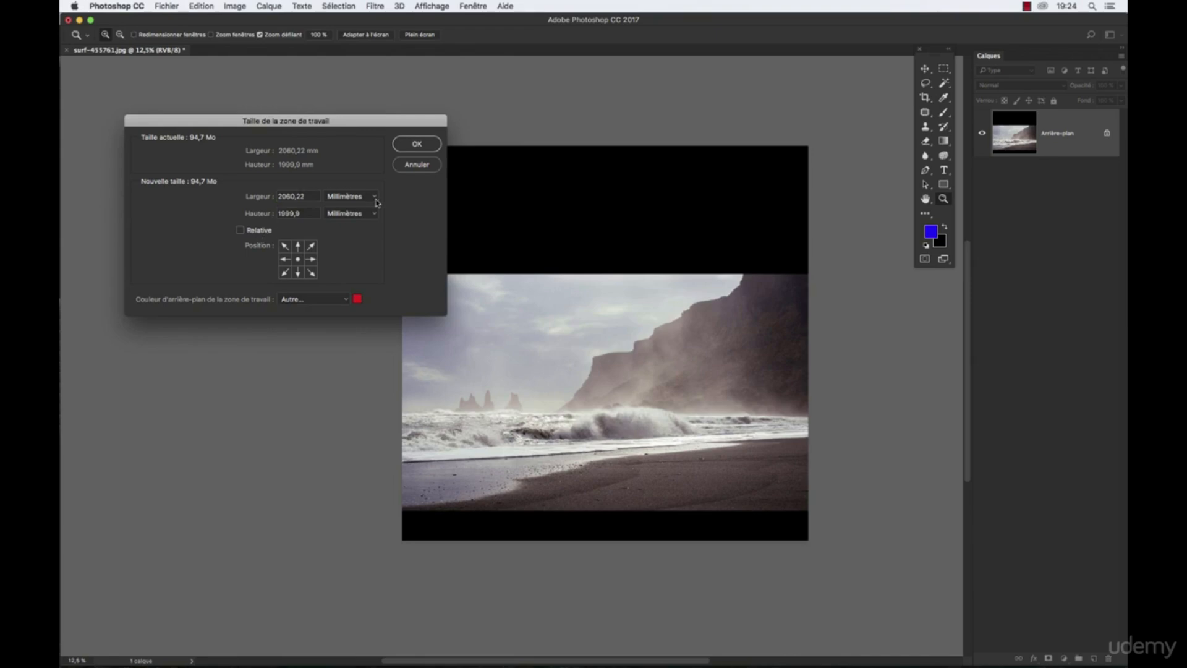
- Switch the new canvas size units to percent and set the height to 150%
left_click(351, 196)
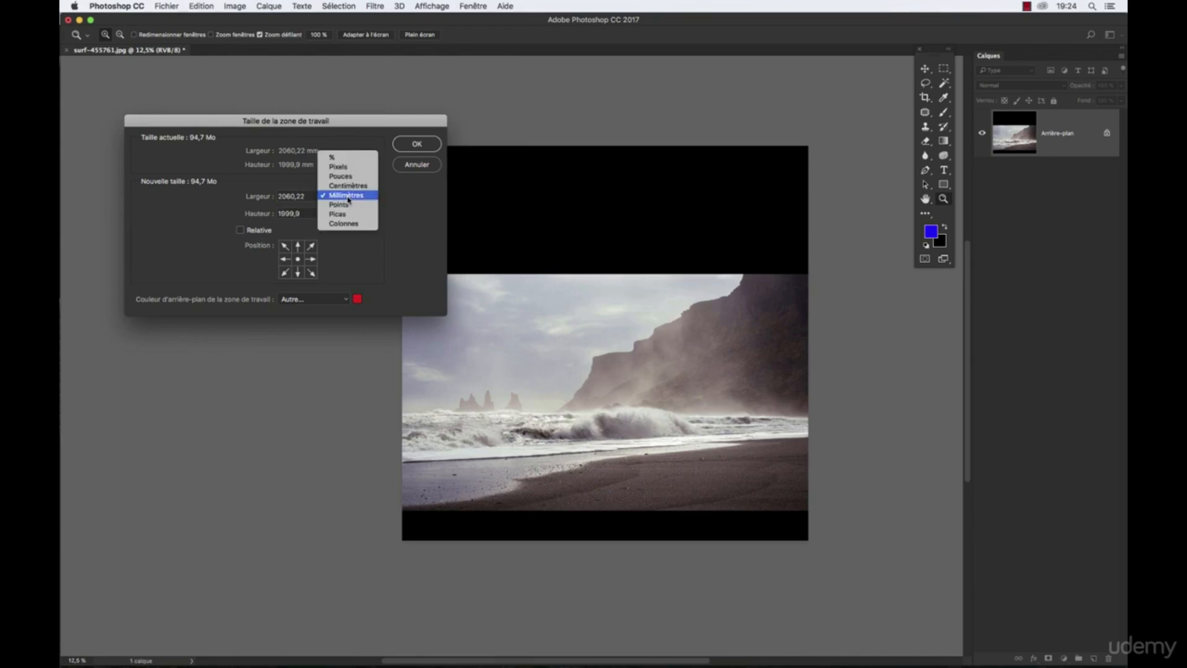
left_click(349, 163)
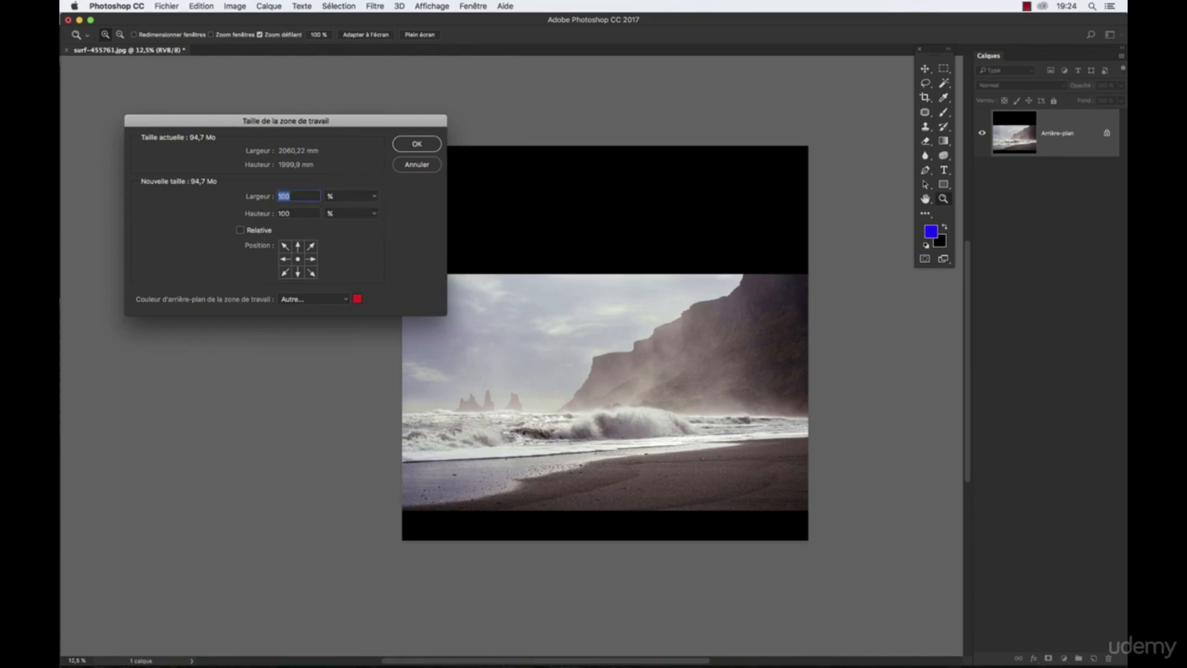
key("Tab")
type("150")
- Try different anchor positions for the existing image, settle on the top centre and apply the canvas resize
left_click(299, 248)
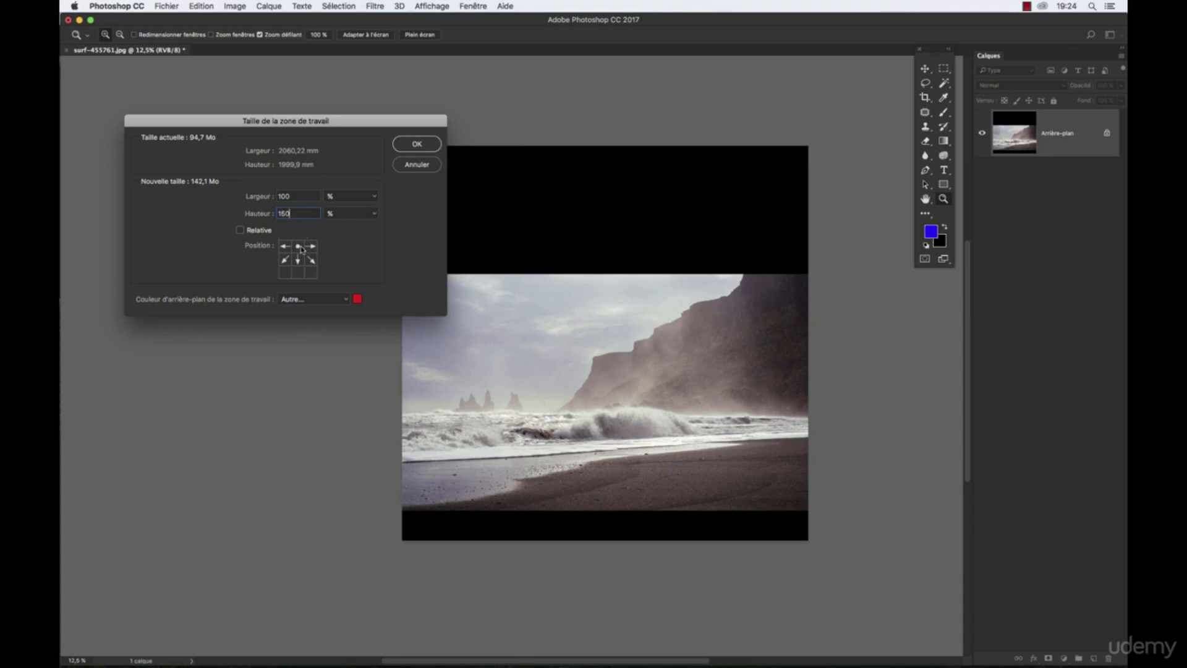
left_click(297, 259)
left_click(298, 272)
left_click(298, 260)
left_click(298, 272)
left_click(298, 259)
left_click(298, 246)
left_click(423, 146)
left_click_drag(628, 440, 583, 373)
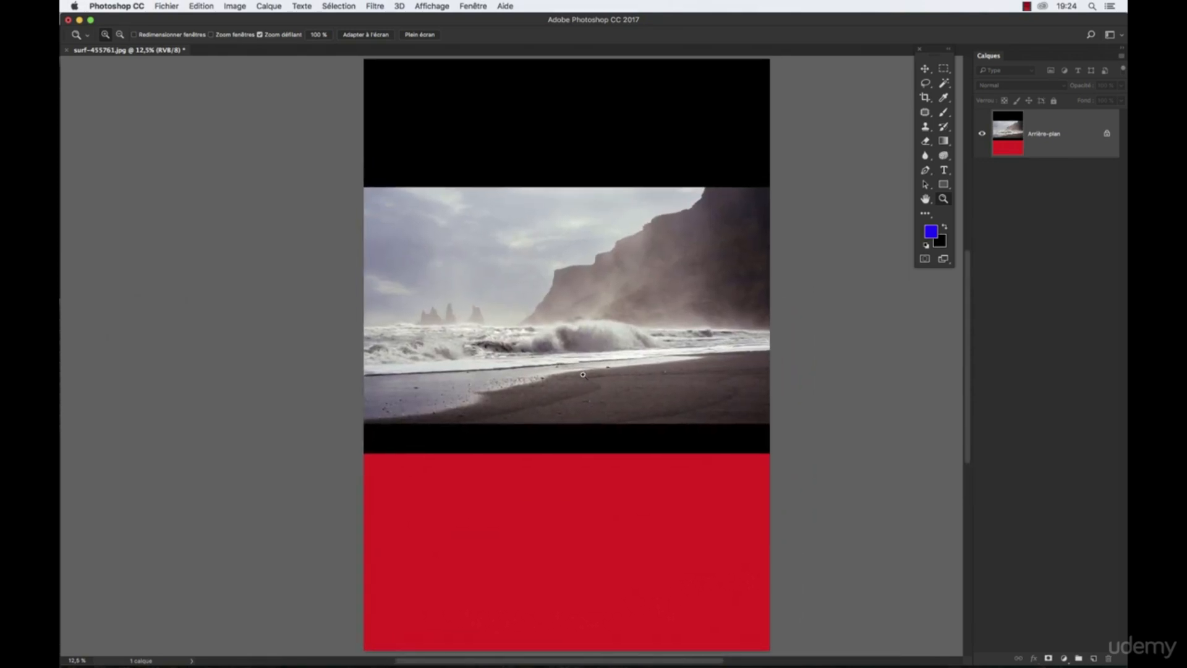
- Undo all the canvas size changes to restore the full beach photo
key("super+alt+z")
key("super+alt+z")
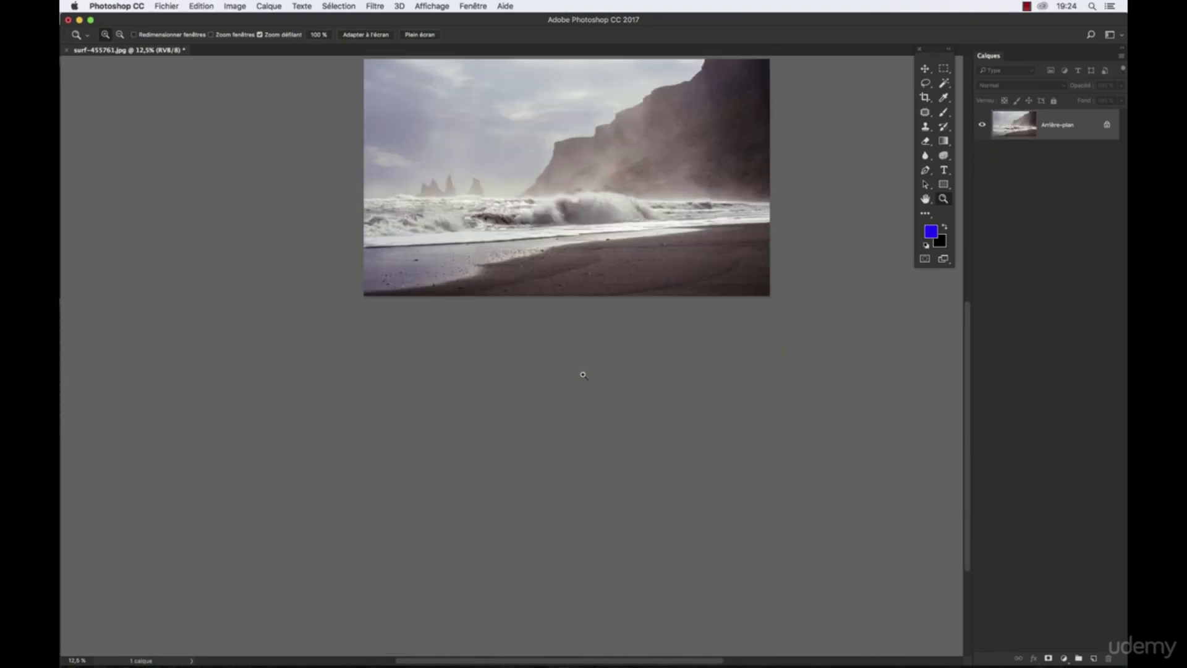
left_click_drag(552, 317, 554, 431)
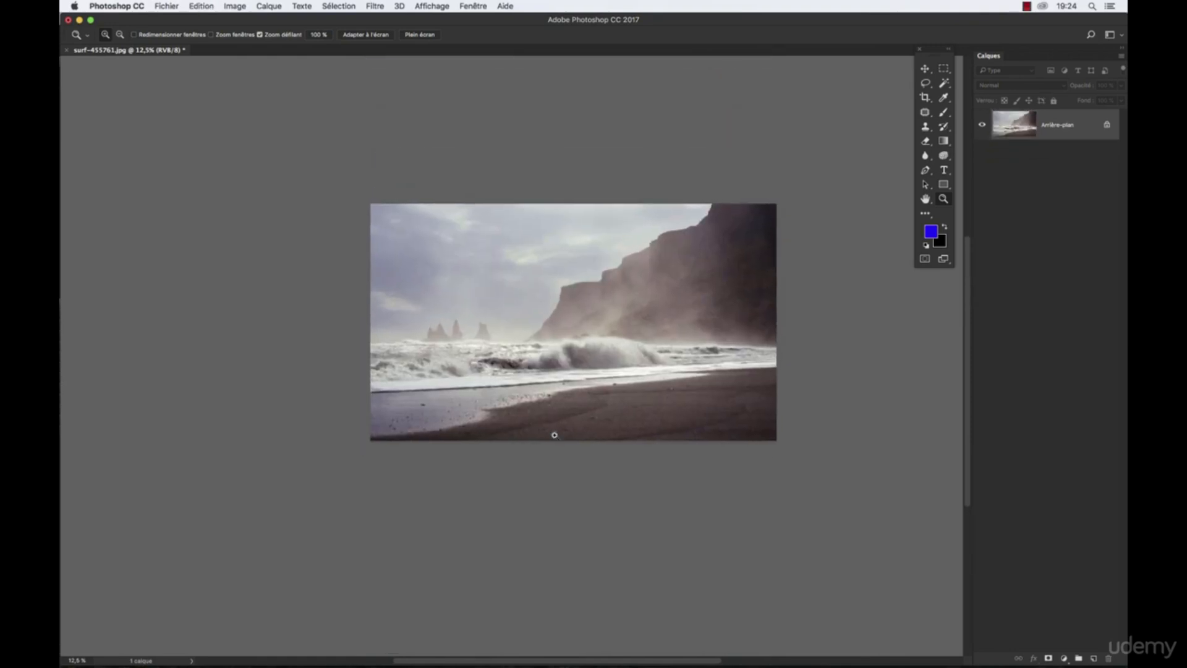
key("super+alt+z")
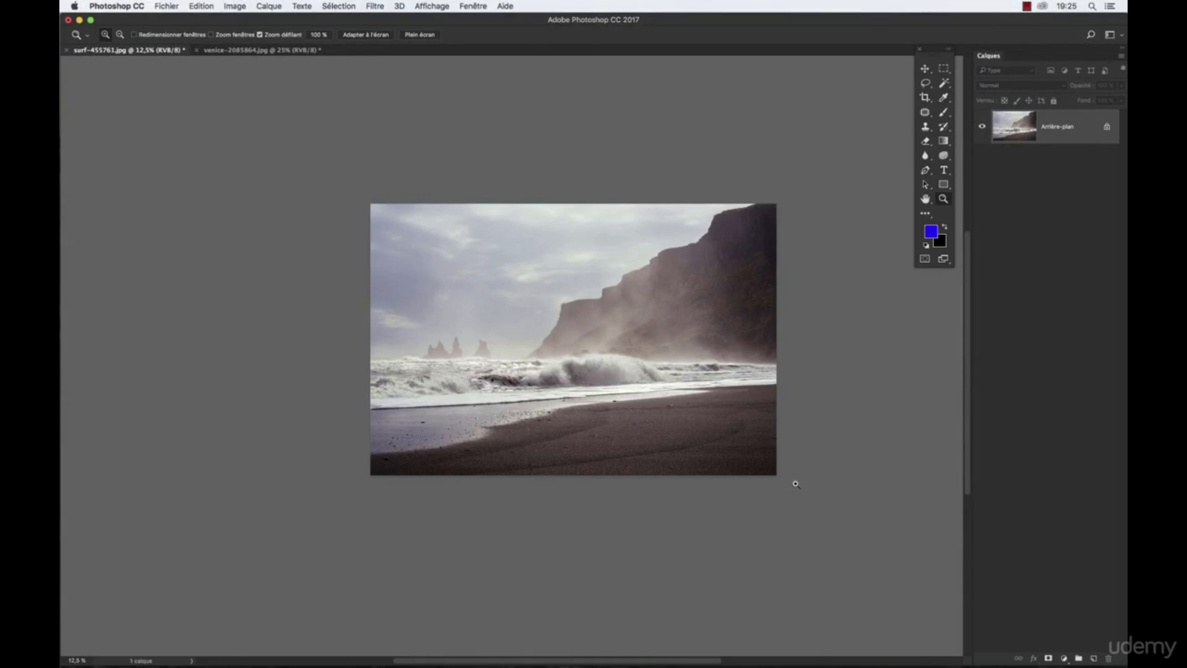
- With the Crop tool (Outil Recadrage), tighten the crop frame at the photo's upper and lower edges
left_click(925, 98)
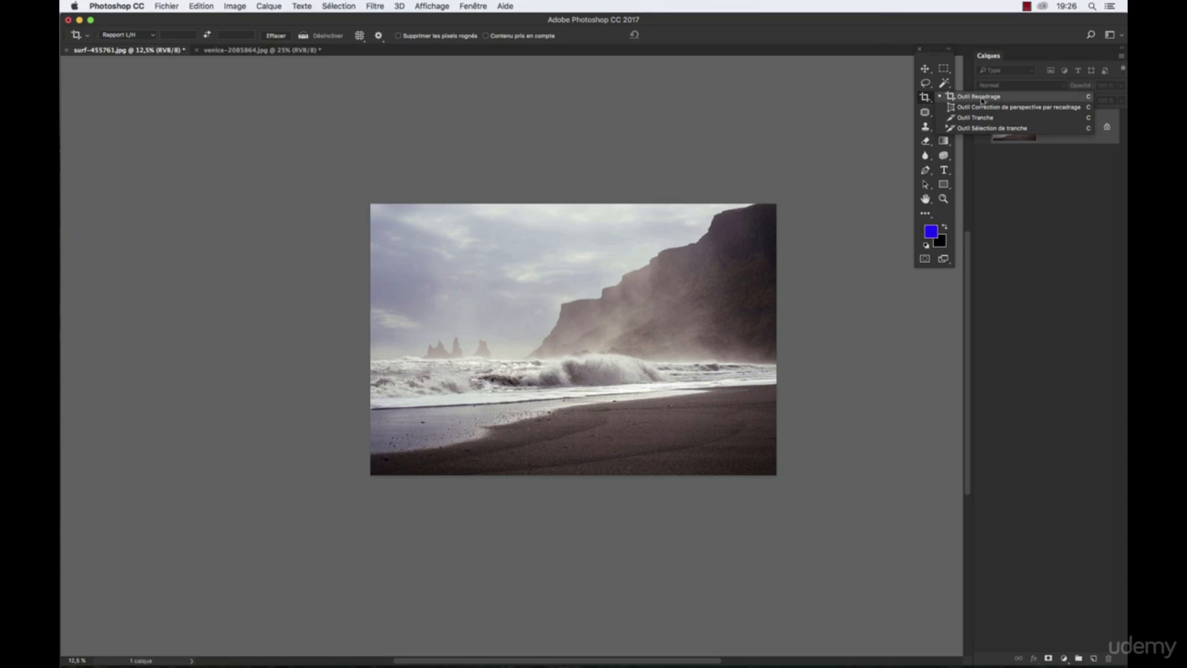
left_click(981, 97)
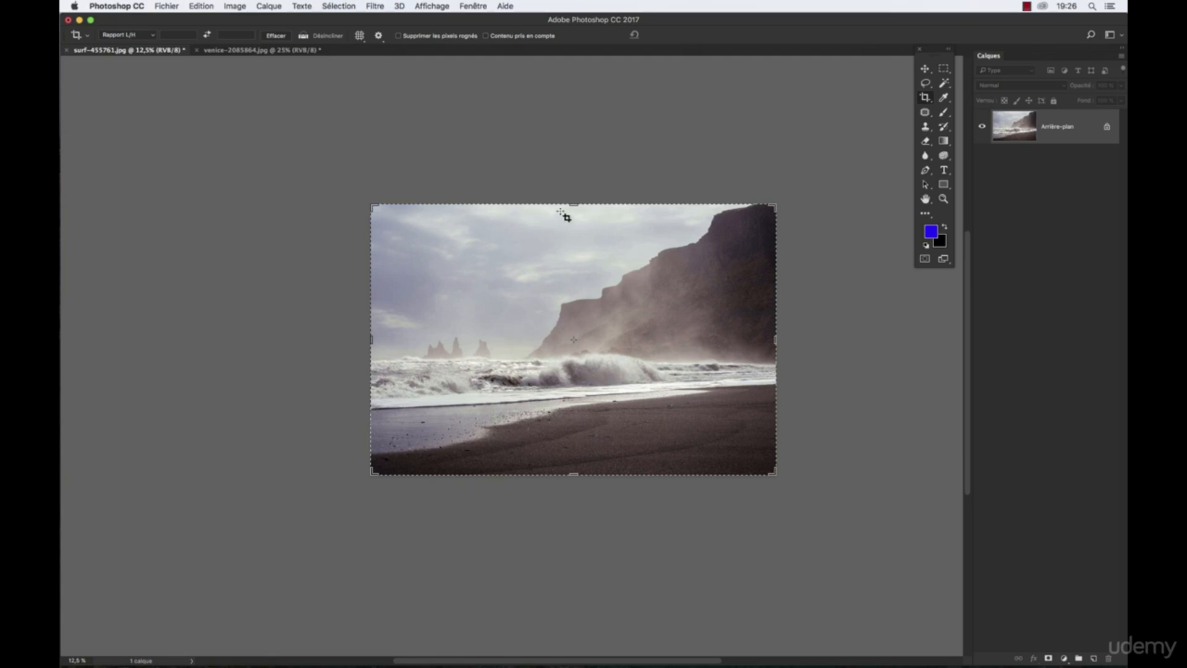
mouse_move(571, 204)
left_mouse_down()
mouse_move(569, 236)
mouse_move(569, 202)
mouse_move(569, 216)
left_mouse_up()
left_click_drag(574, 460, 574, 449)
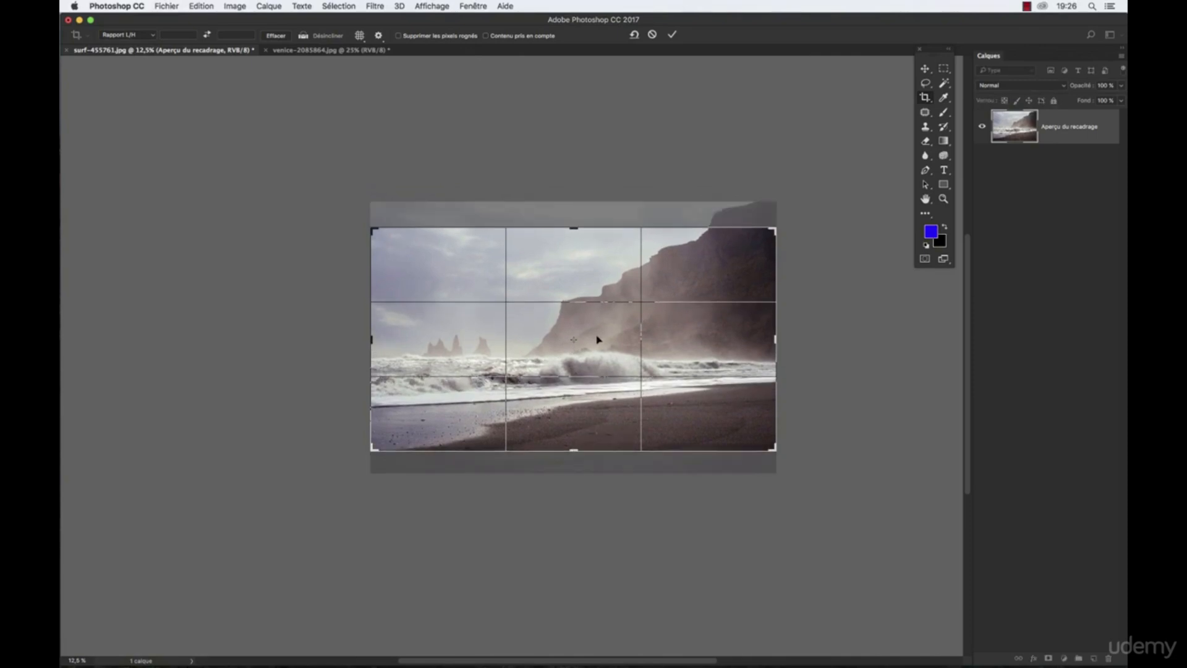
- Shift the photo slightly downward within the crop frame and enable Supprimer les pixels rognés
left_click_drag(606, 361, 605, 368)
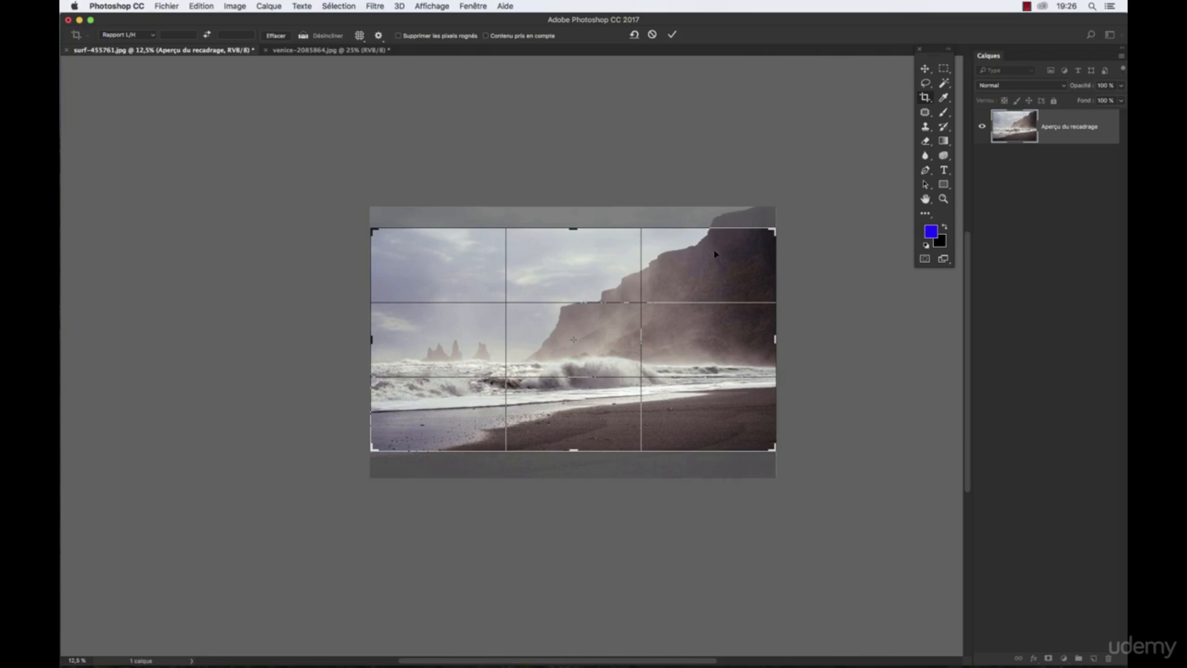
left_click_drag(618, 342, 622, 349)
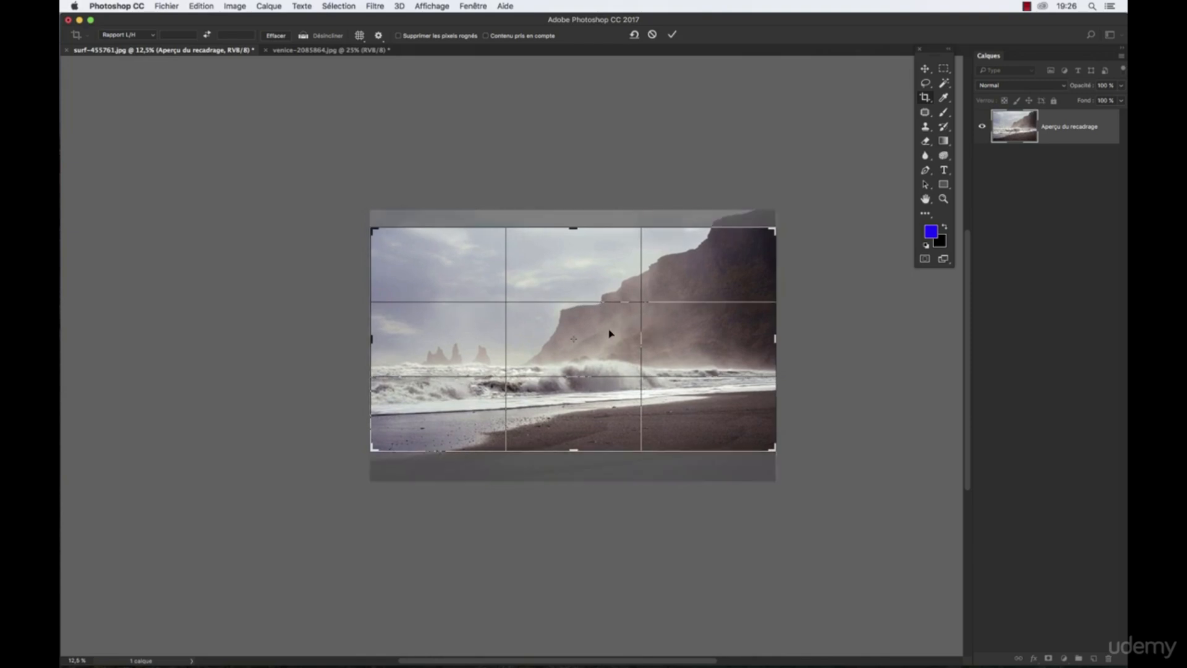
left_click_drag(604, 331, 610, 315)
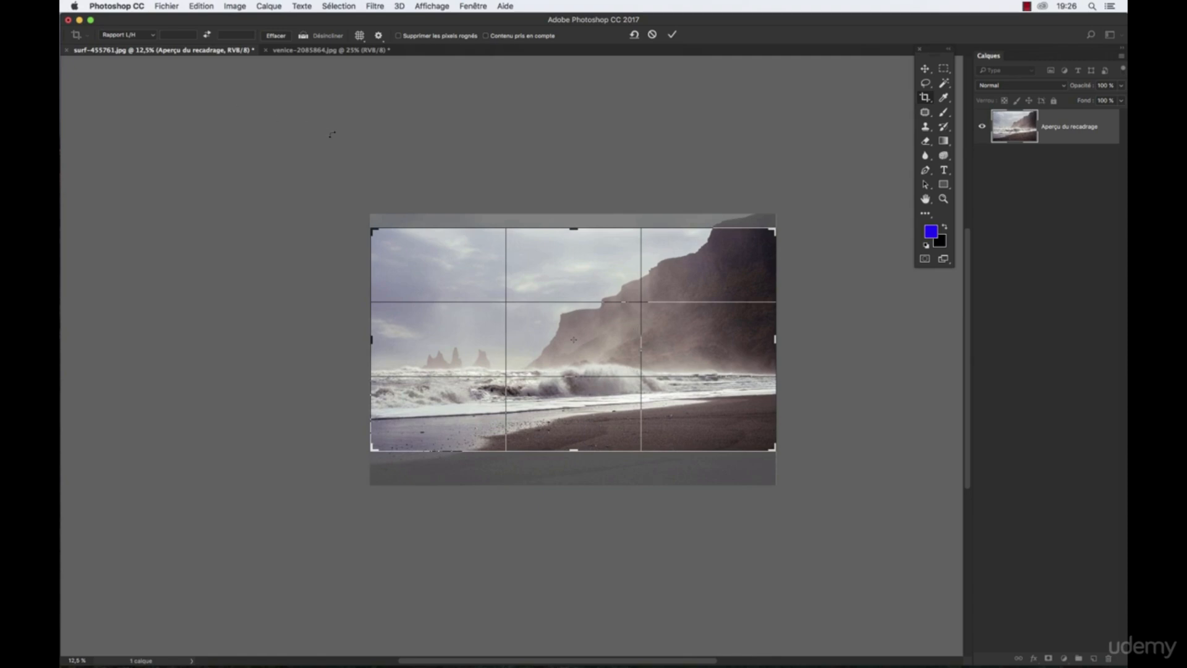
left_click(399, 36)
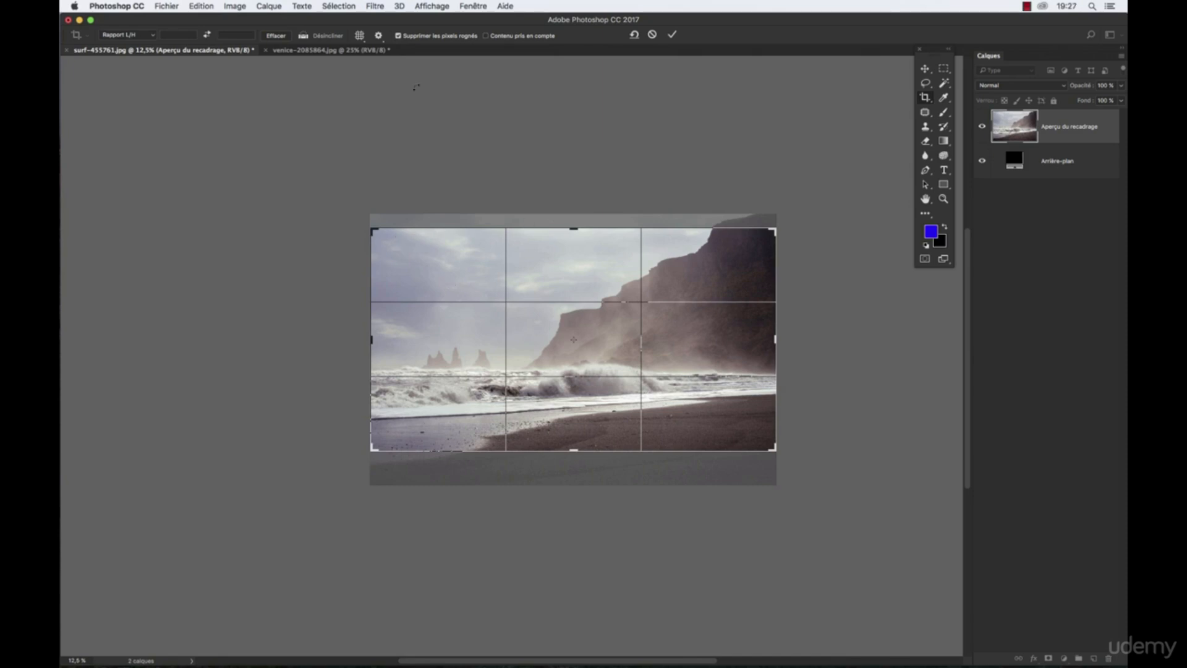
- Disable Supprimer les pixels rognés and apply the crop to the beach photo
left_click(399, 36)
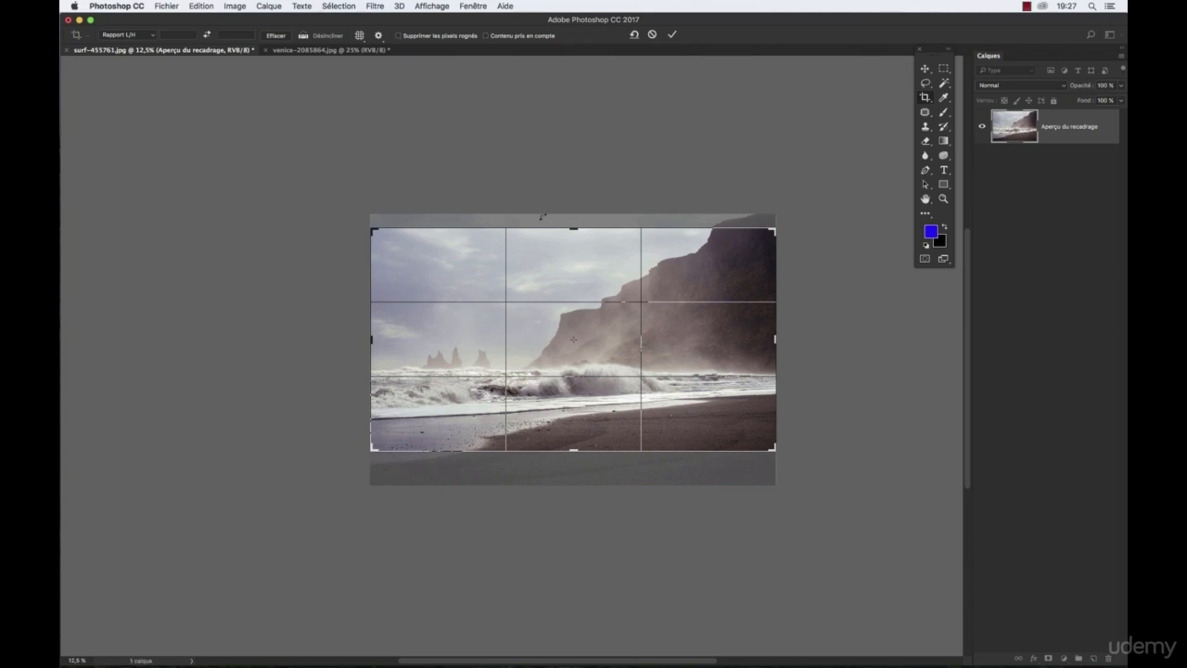
left_click(398, 36)
left_click(398, 36)
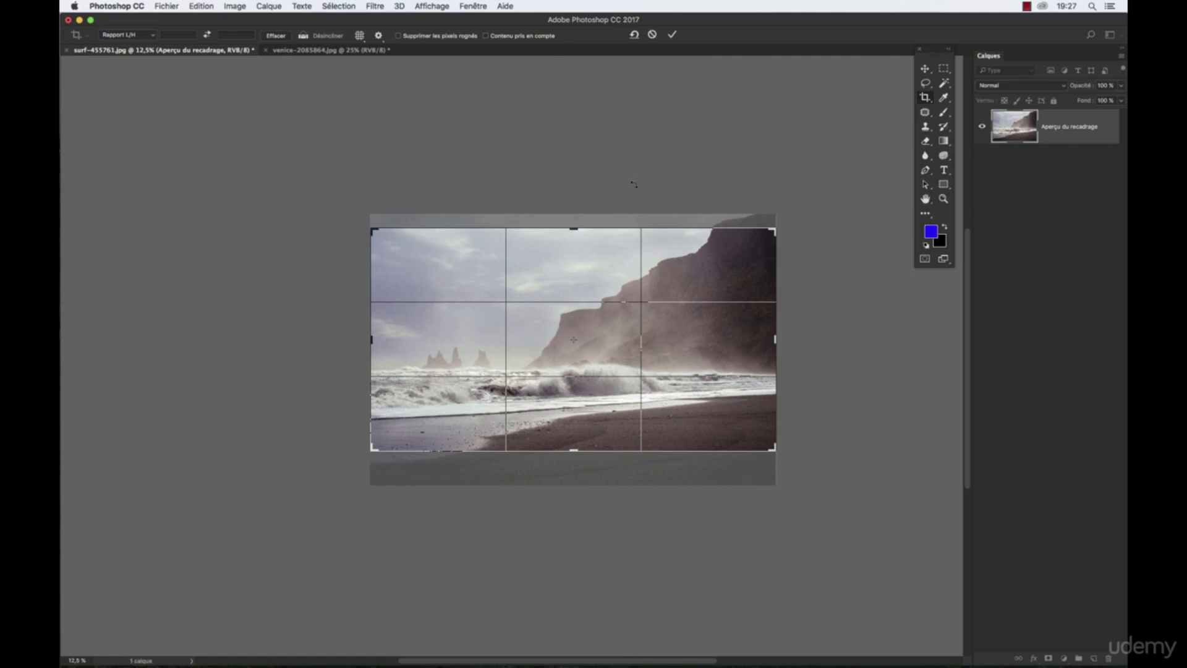
left_click(673, 35)
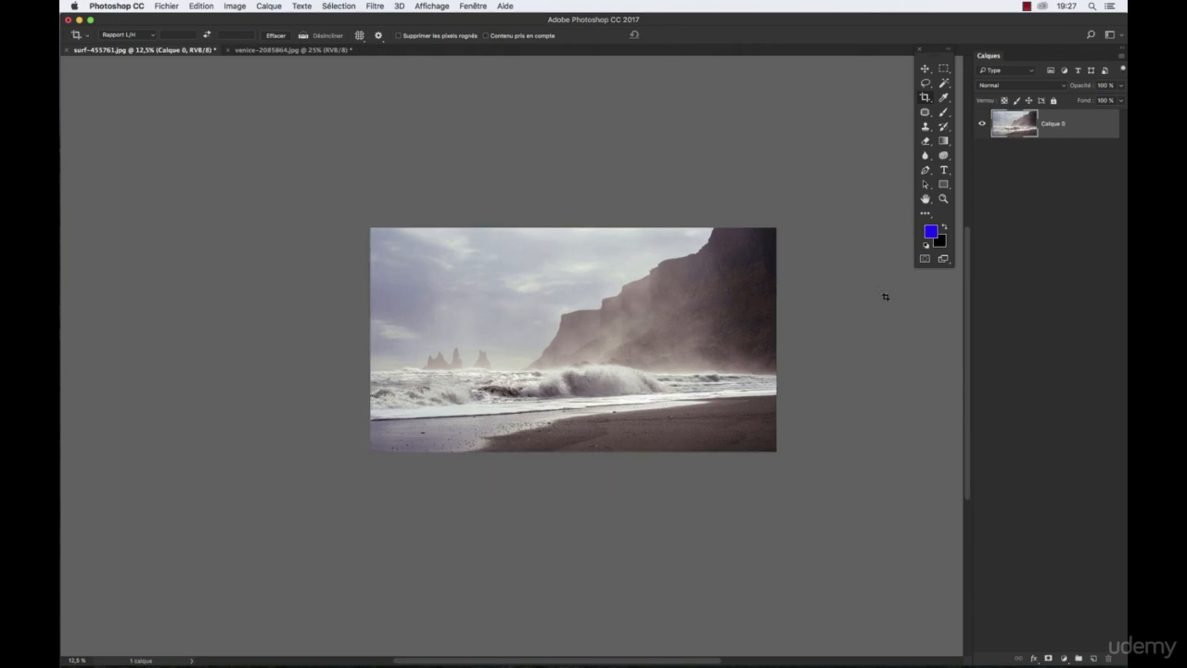
- Reopen the cropped beach photo's hidden areas, extend the crop frame at its upper and lower edges and apply the crop
left_click(626, 284)
left_click_drag(581, 227, 576, 225)
left_click_drag(573, 455, 574, 463)
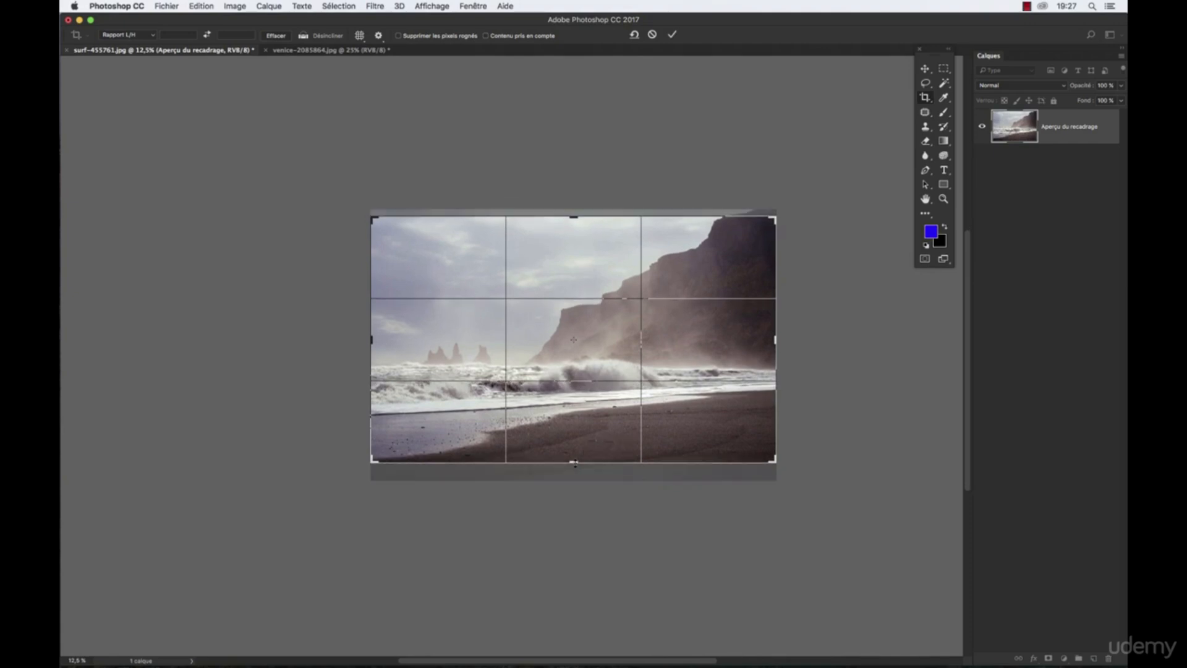
key("Return")
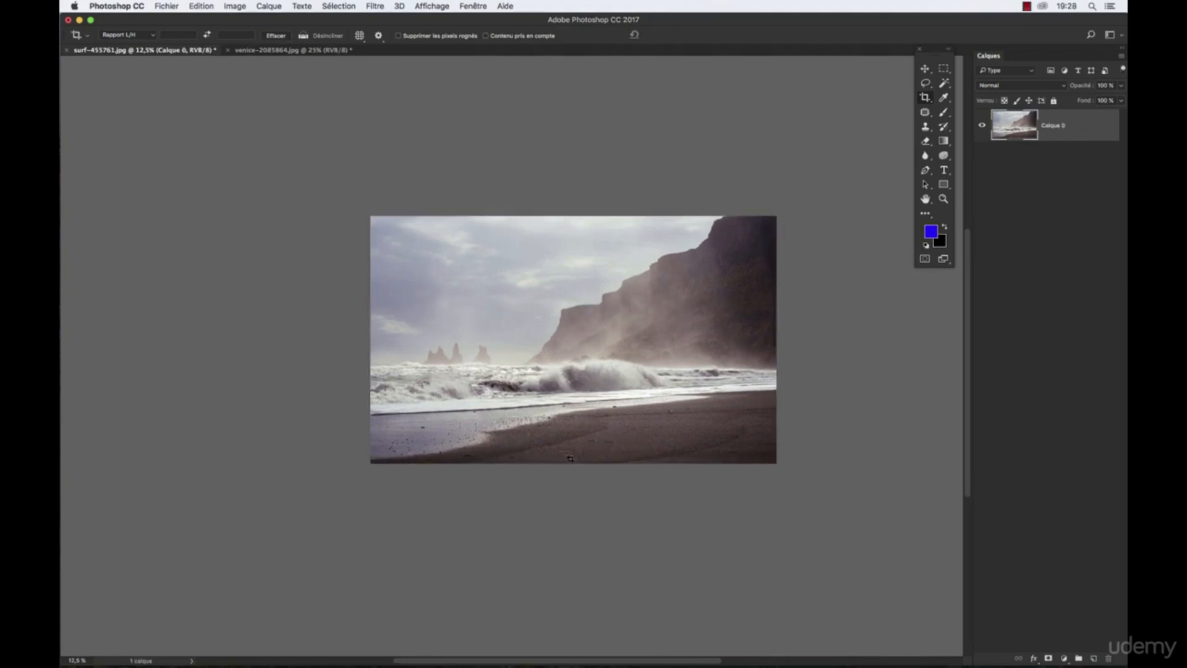
- Try the 1 : 1 (carré) crop ratio and shift the beach photo slightly sideways within the square frame
left_click(133, 36)
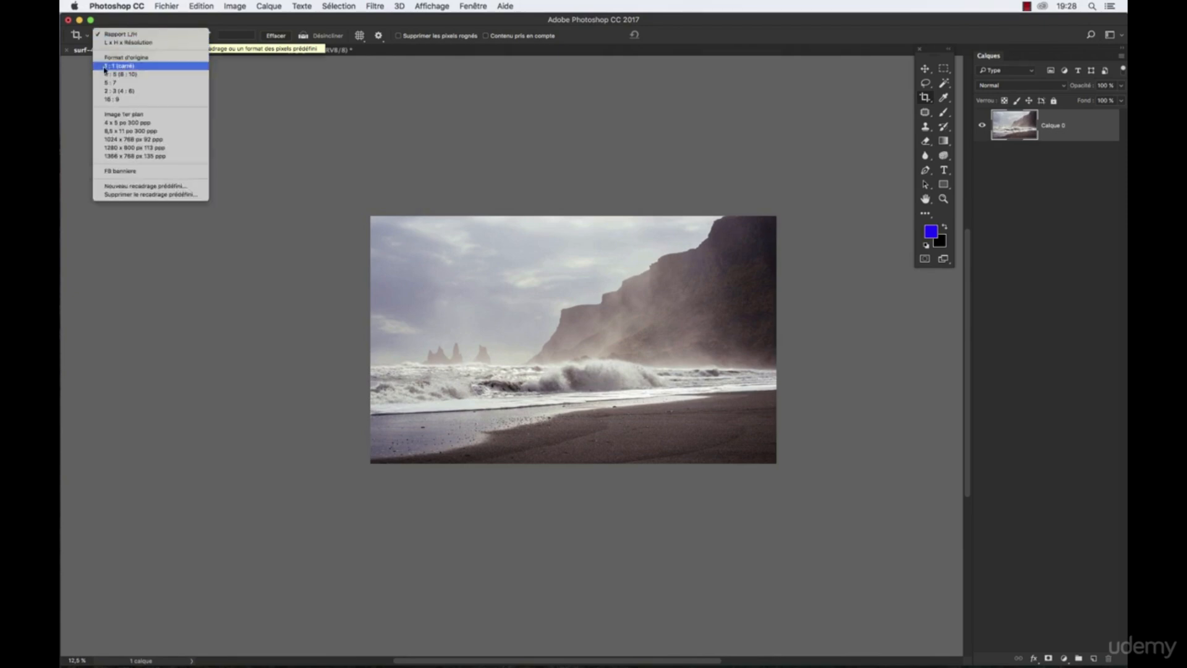
left_click(132, 66)
mouse_move(572, 282)
left_mouse_down()
mouse_move(616, 265)
mouse_move(577, 273)
mouse_move(587, 281)
left_mouse_up()
- Switch the crop ratio to 16 : 9, enlarge the frame from its corners and reposition the photo inside it
left_click(147, 36)
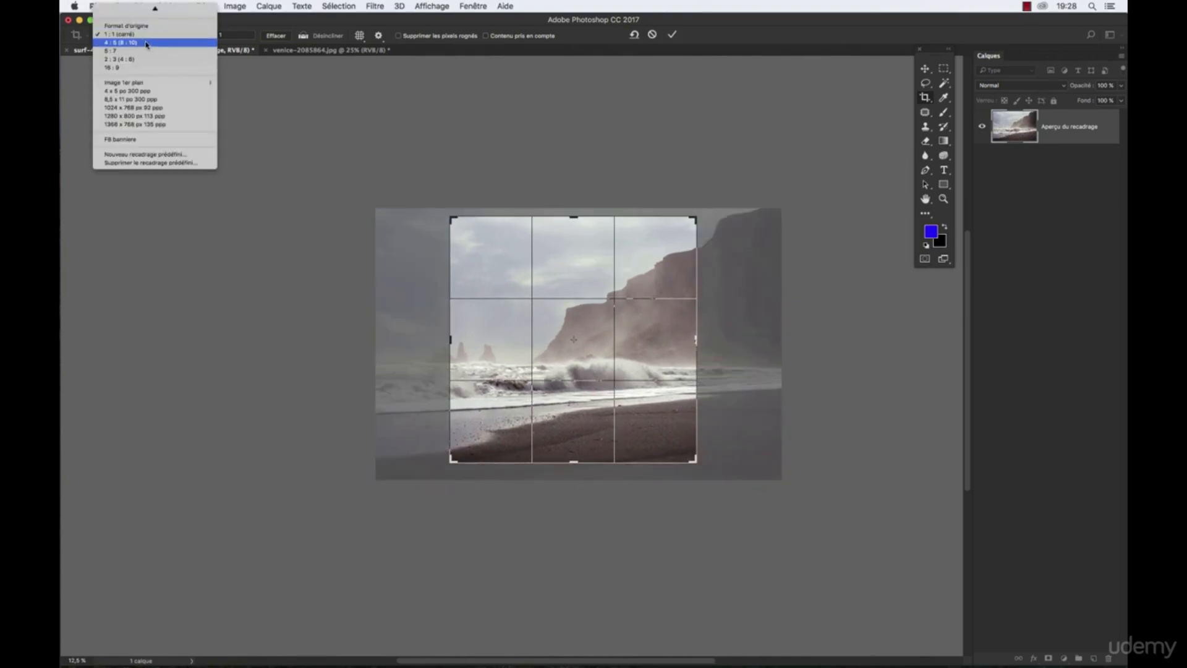
left_click(146, 69)
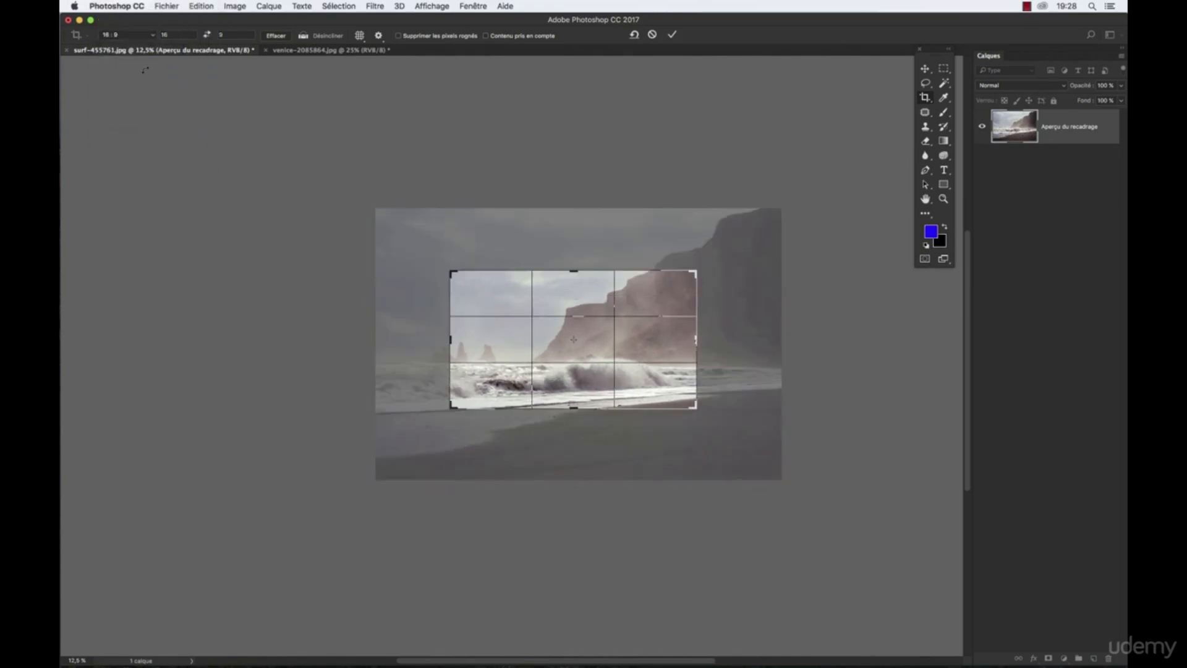
left_click_drag(697, 270, 728, 253)
left_click_drag(415, 412, 390, 440)
left_click_drag(596, 382, 591, 384)
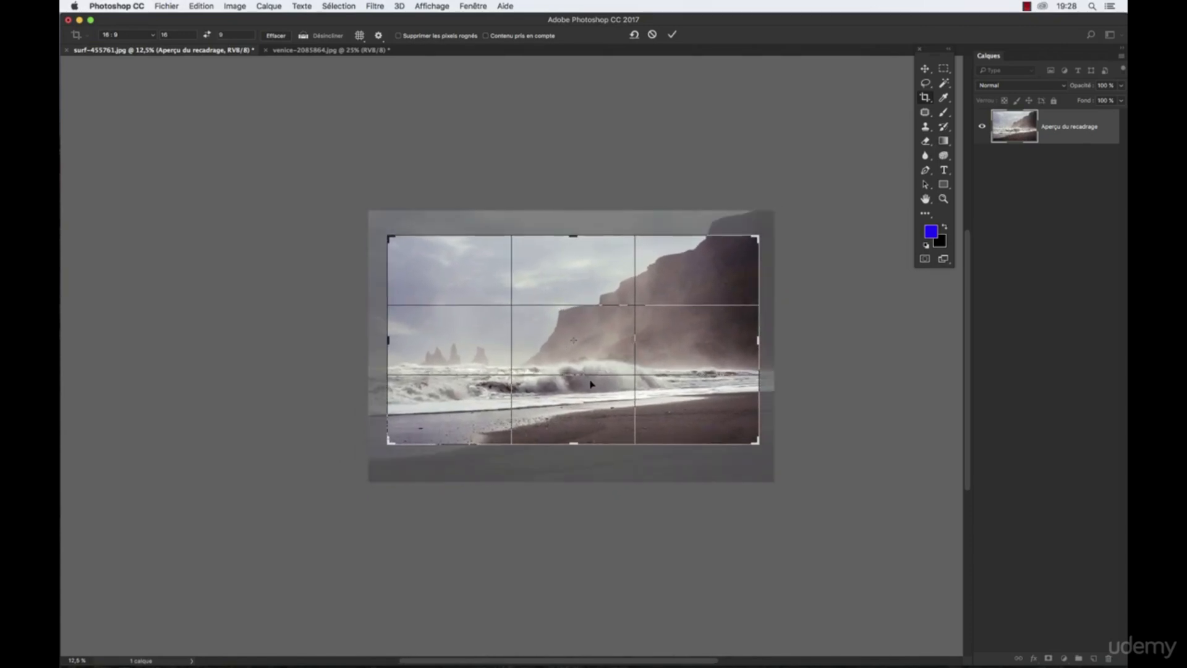
- Try the saved FB banniere crop preset on the beach photo
left_click(143, 37)
left_click(143, 38)
left_click(118, 37)
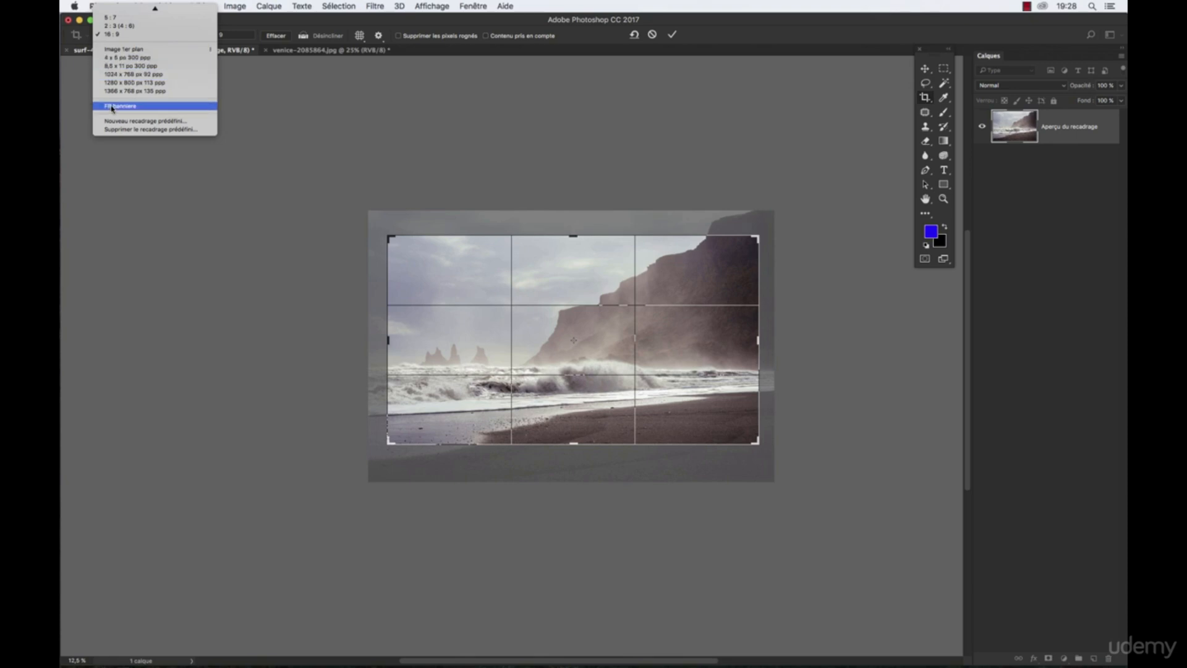
left_click(146, 109)
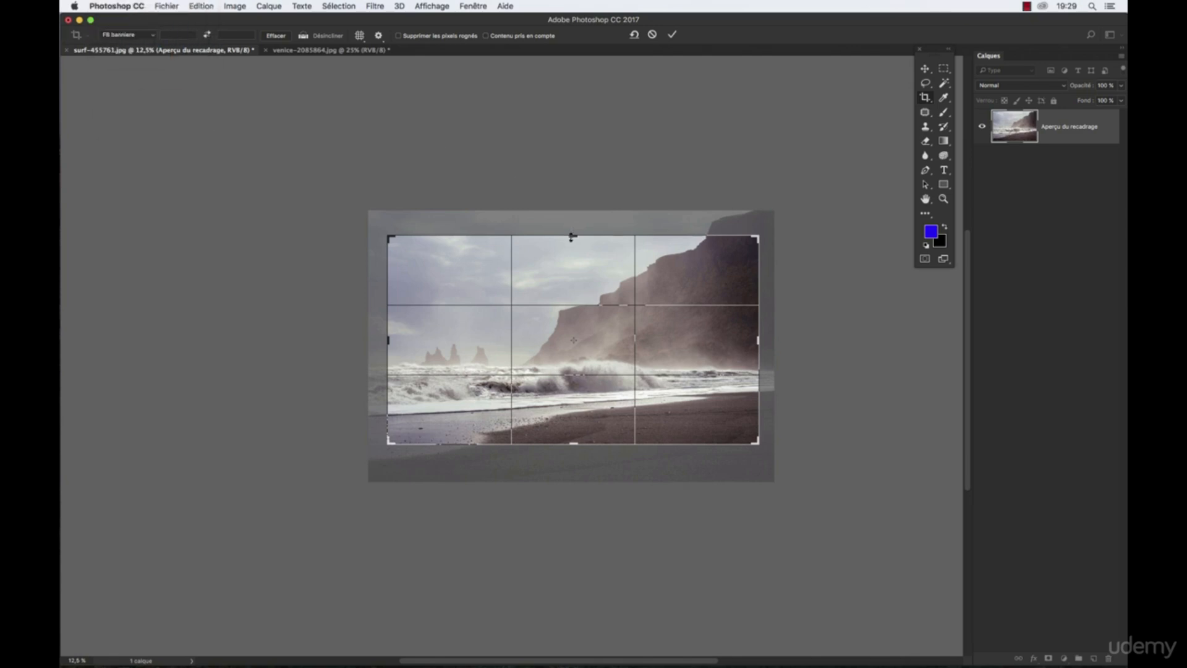
- Set the crop ratio to the 4 : 5 (8 : 10) preset
left_click(126, 35)
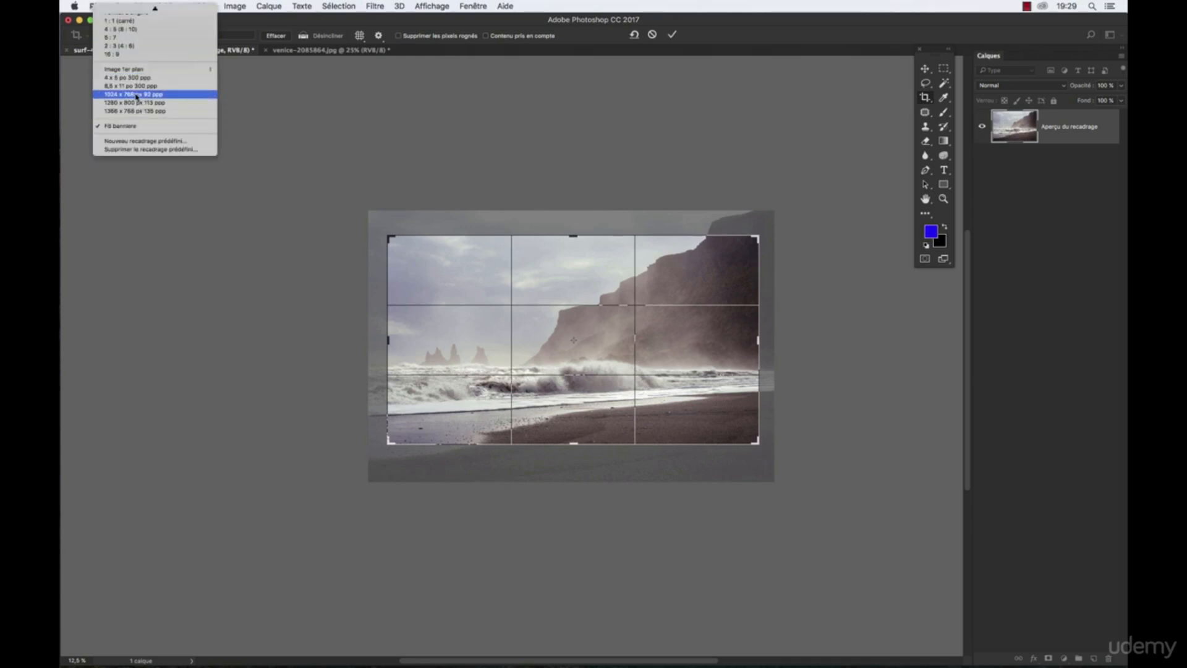
scroll(130, 56, "up", 2)
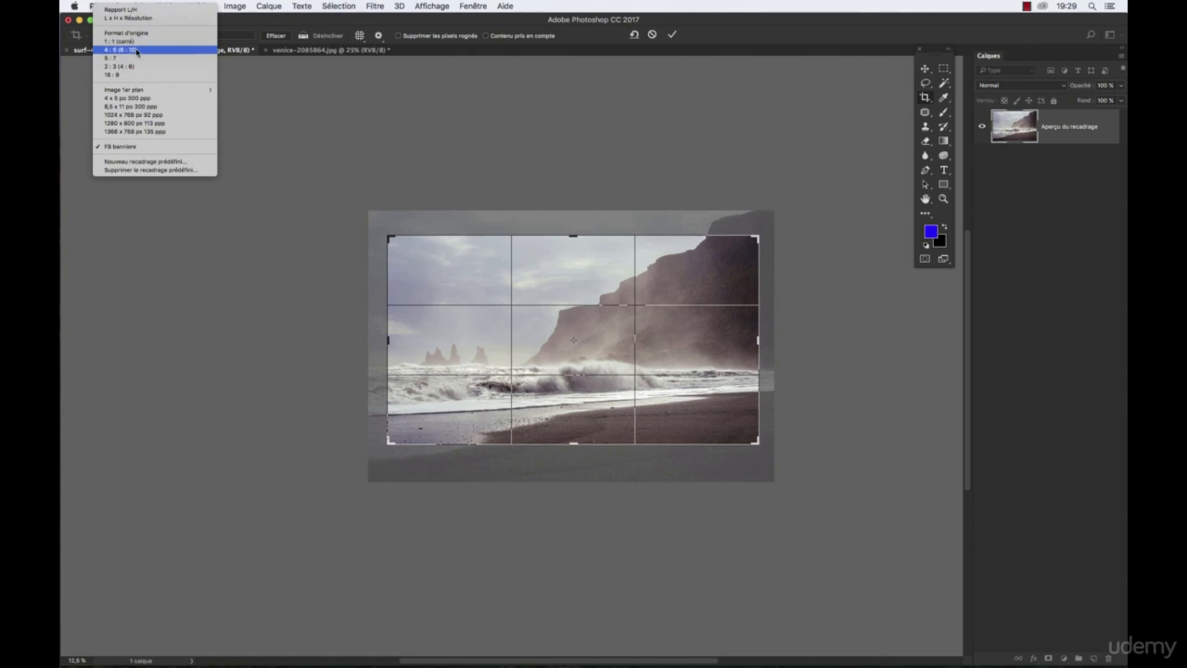
left_click(137, 50)
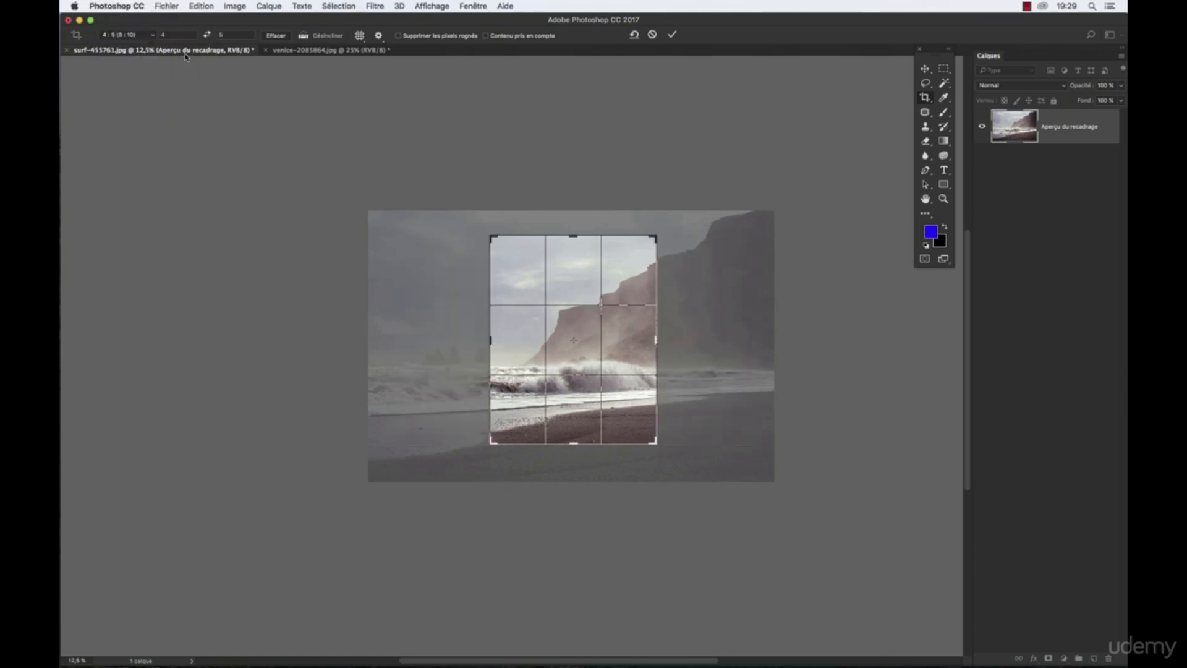
left_click(135, 37)
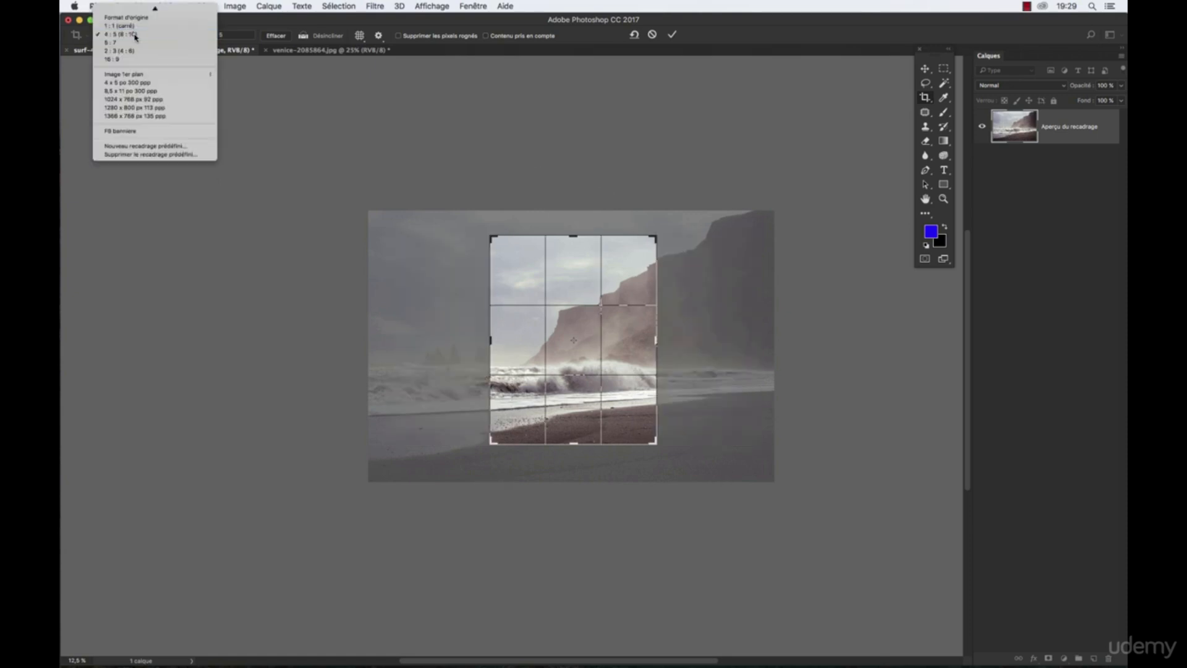
left_click(135, 36)
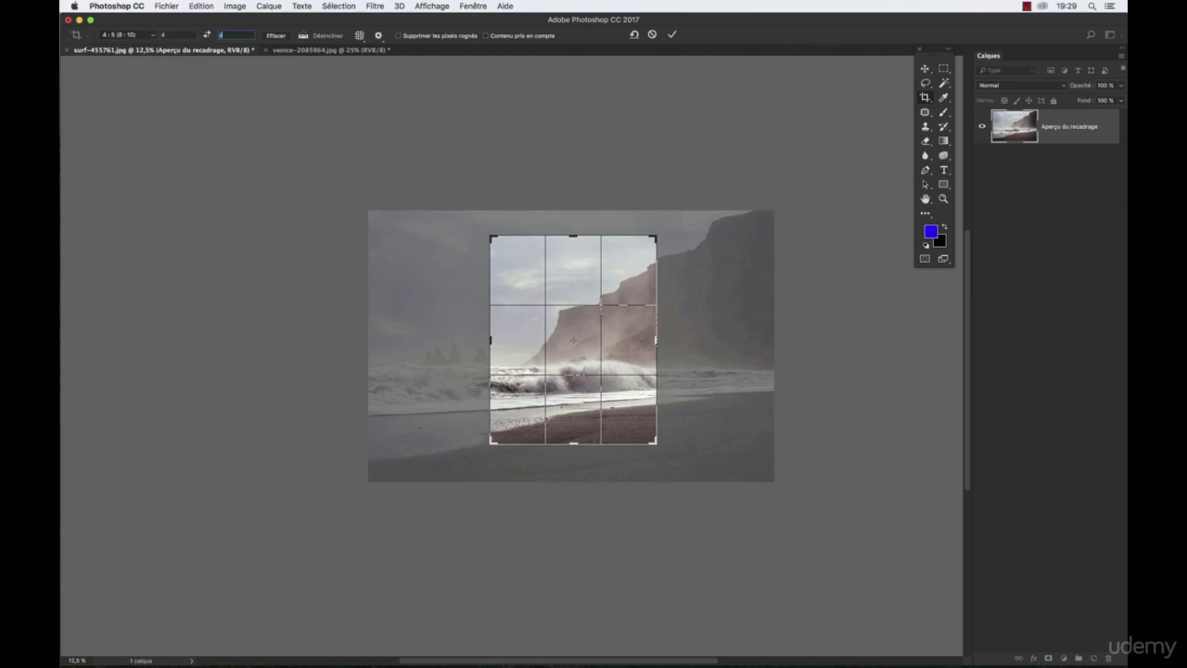
- Set the crop ratio's second value to 3 and enlarge the frame from its corners to cover most of the beach photo
type("3")
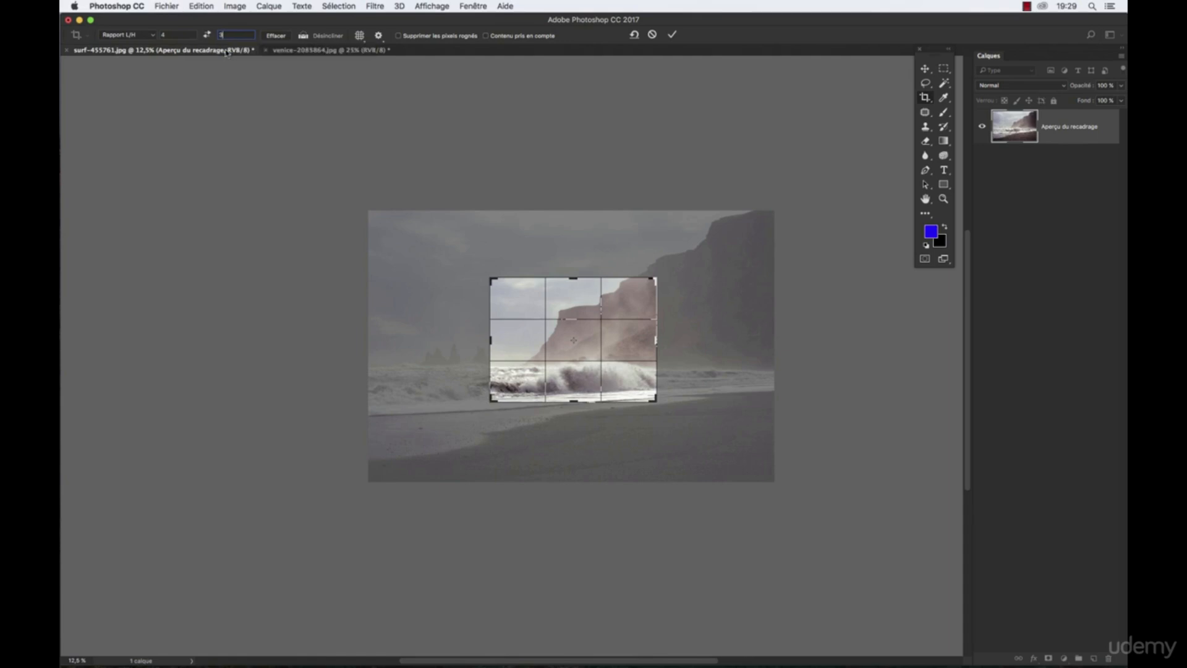
left_click_drag(655, 279, 690, 241)
left_click_drag(468, 417, 430, 446)
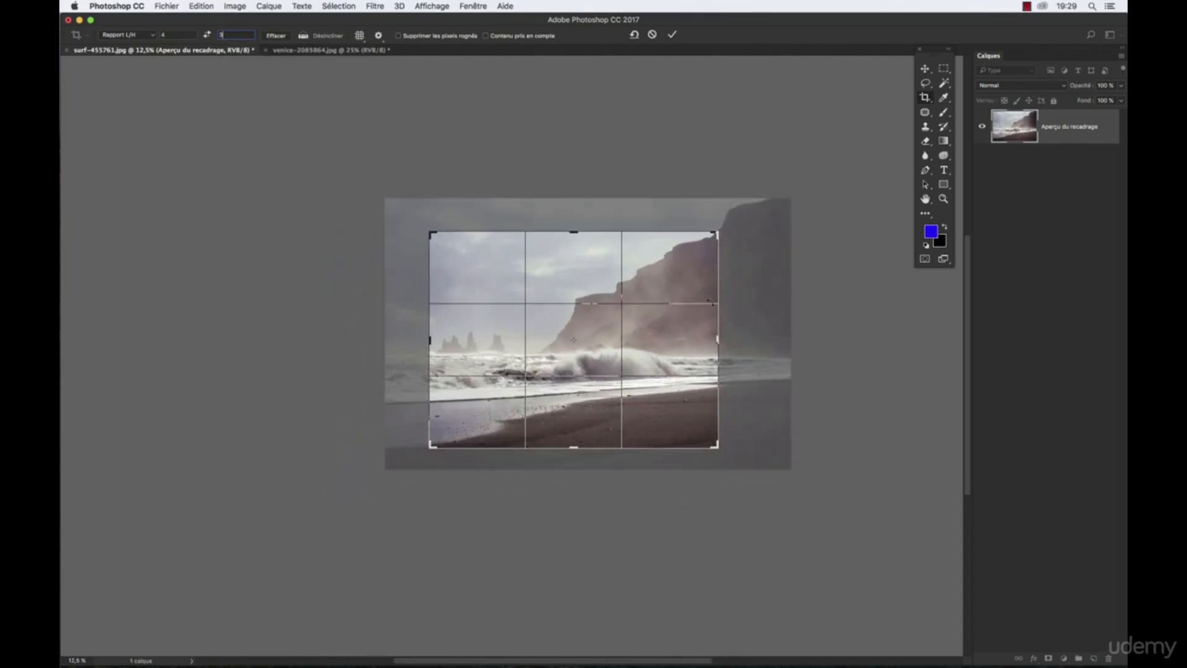
left_click_drag(715, 228, 743, 212)
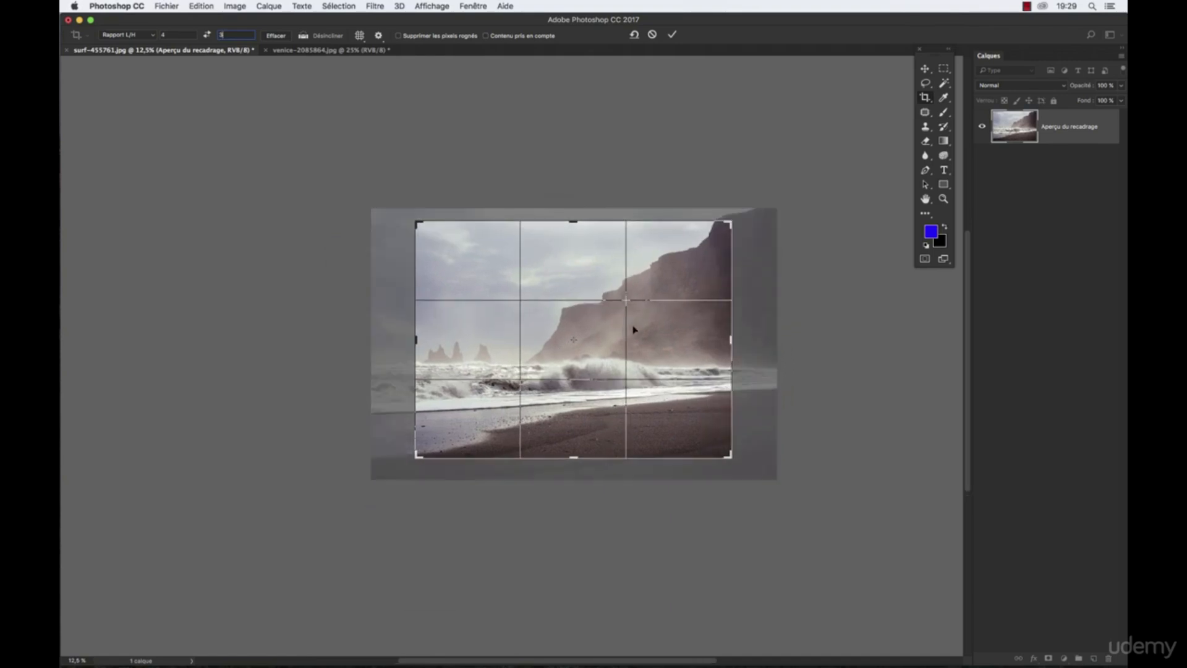
- Clear the crop ratio values and freely reshape the frame by lowering its upper edge and widening its right side
left_click(275, 35)
left_click_drag(574, 221, 575, 237)
mouse_move(730, 342)
left_mouse_down()
mouse_move(720, 342)
mouse_move(743, 342)
left_mouse_up()
- Shift the photo within the crop frame, rotate it slightly counterclockwise and apply the crop
left_click_drag(556, 328, 563, 327)
left_click_drag(744, 229, 744, 198)
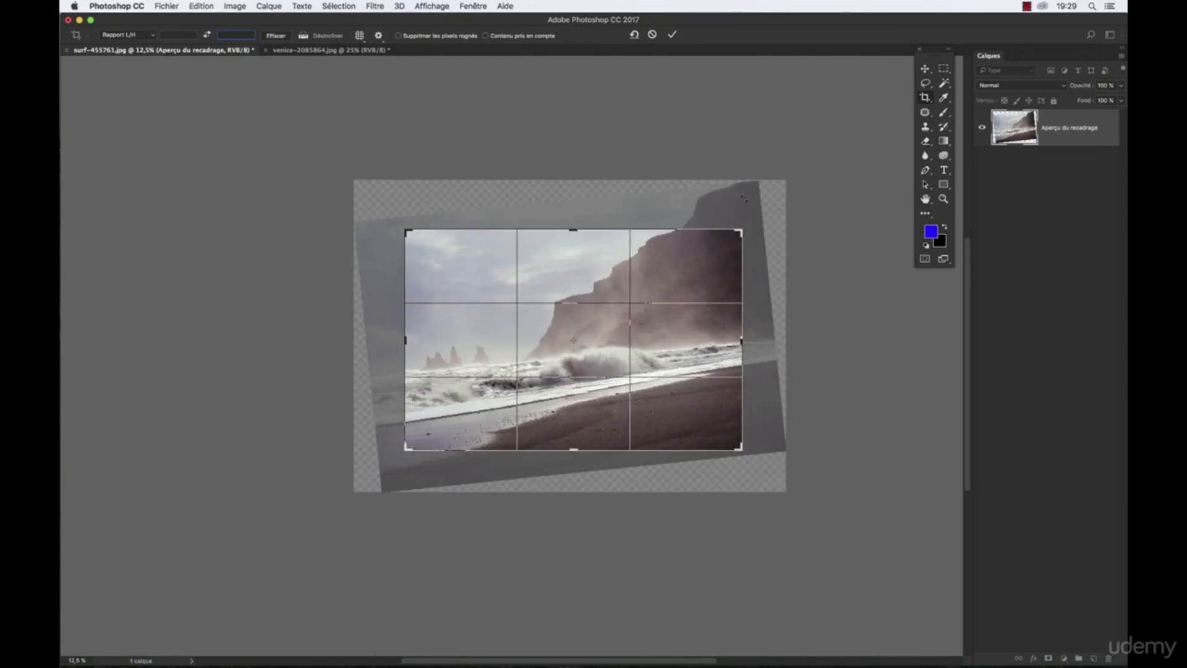
key("Return")
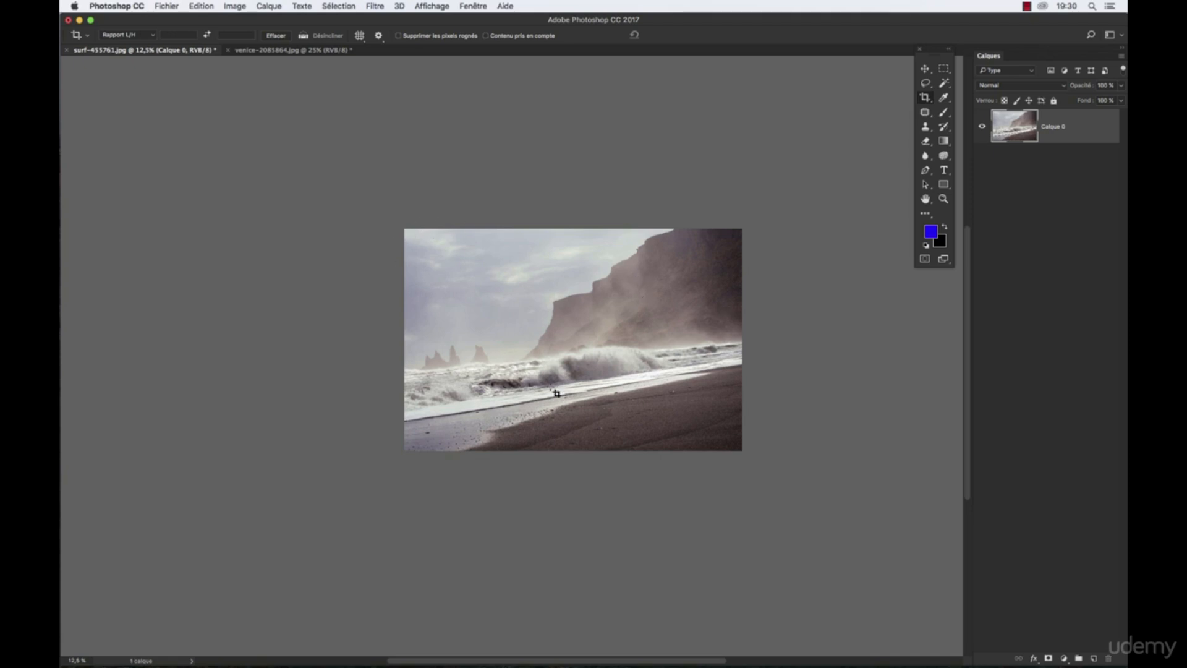
- Switch to the venice-2085864.jpg document and bring the whole photo into view
left_click(238, 51)
scroll(454, 386, "down", 5)
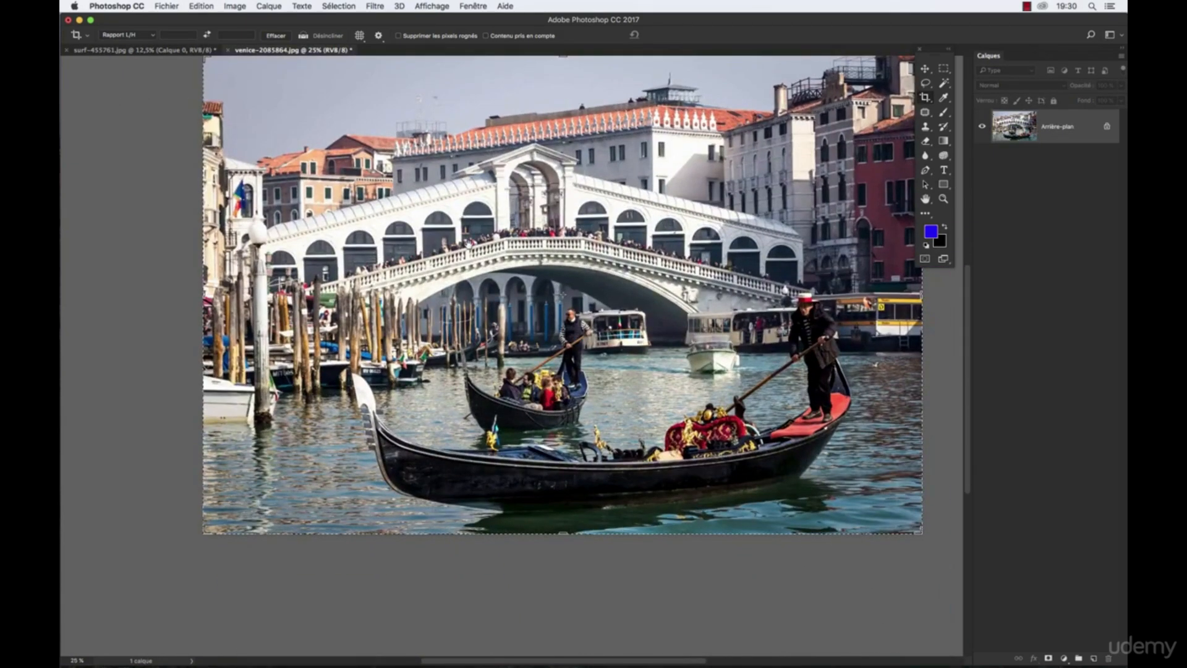
scroll(468, 245, "up", 1)
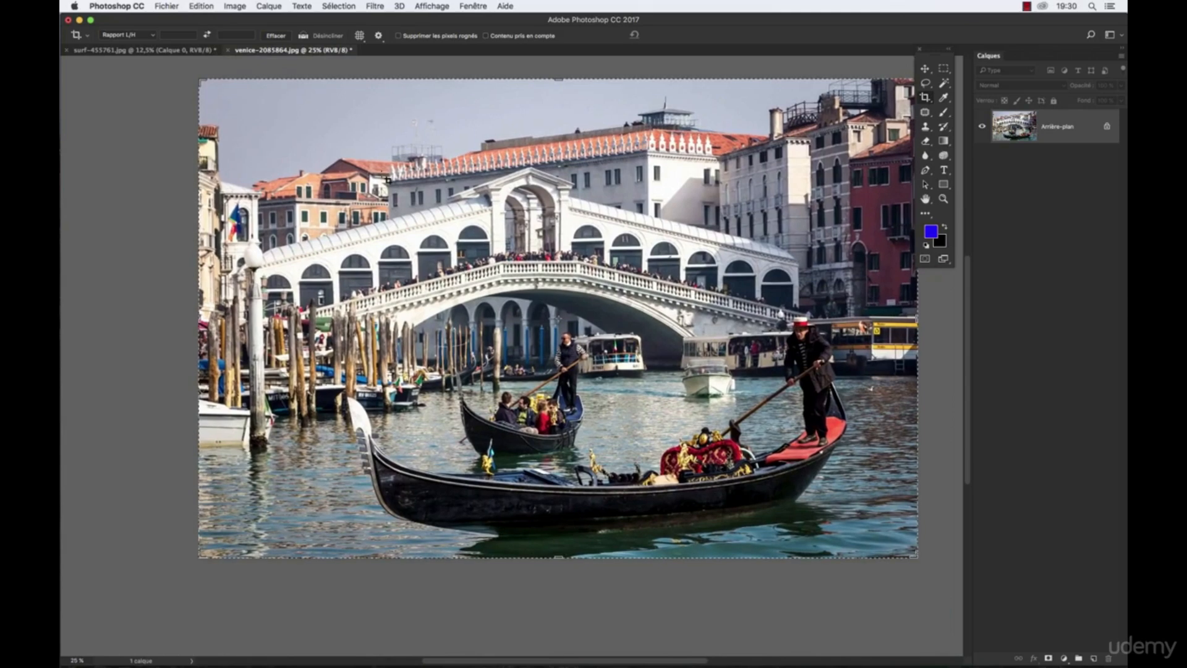
- Show the document grid (Grille) over the Venice photo and hide it again
left_click(439, 7)
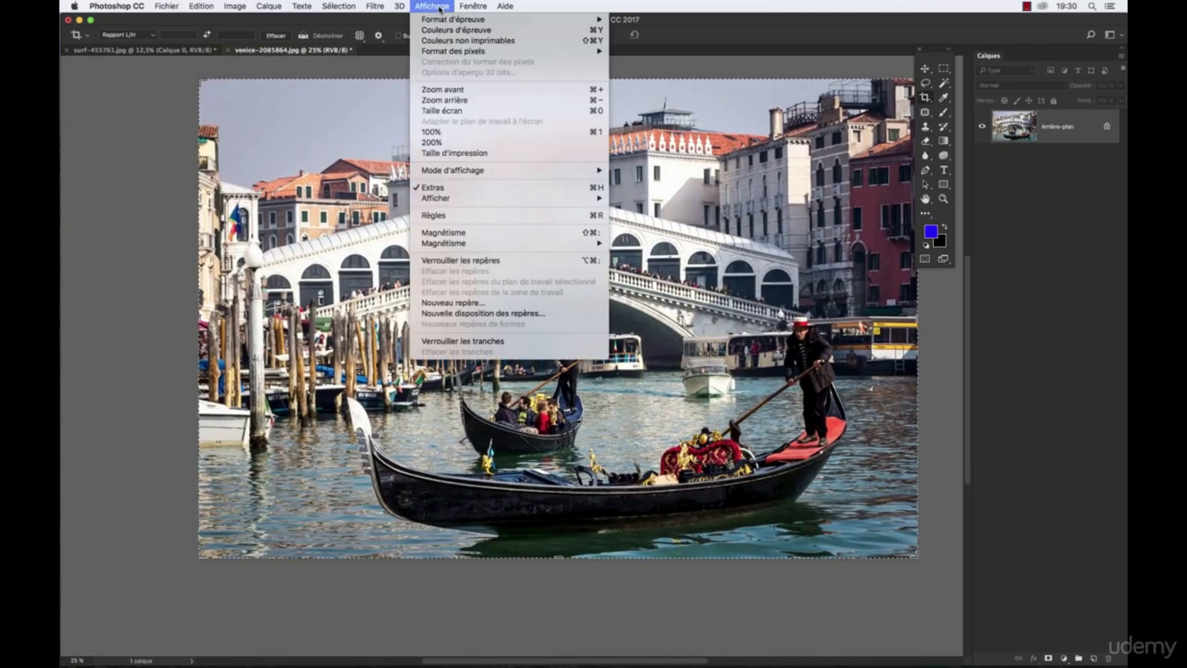
mouse_move(445, 198)
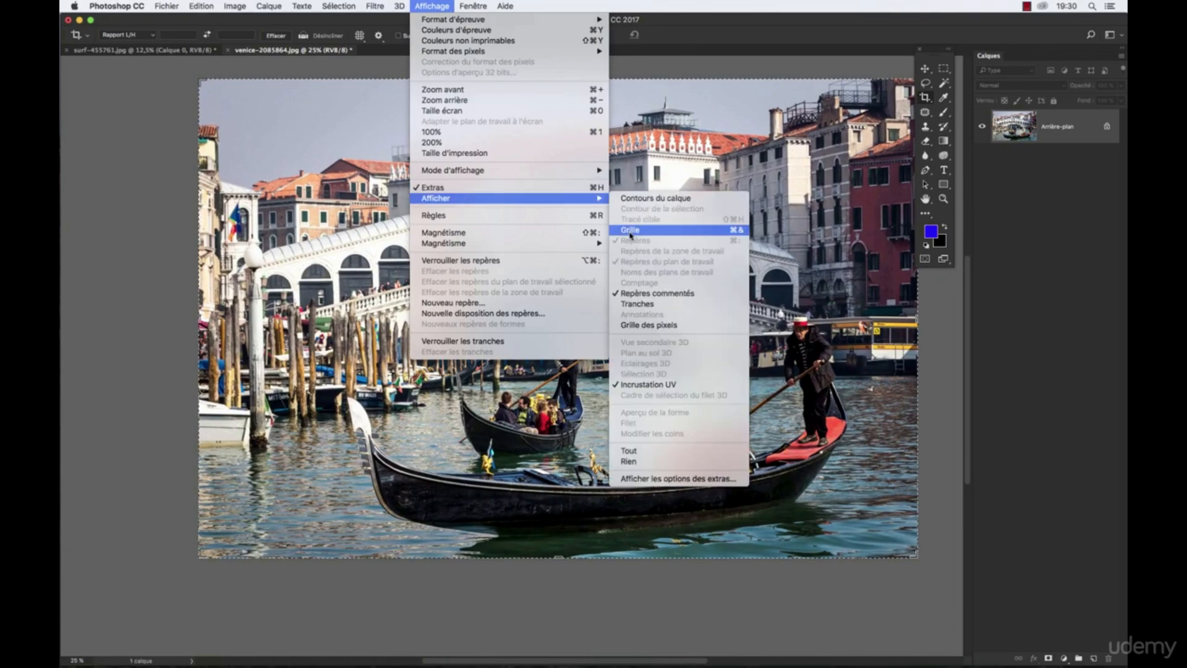
left_click(677, 234)
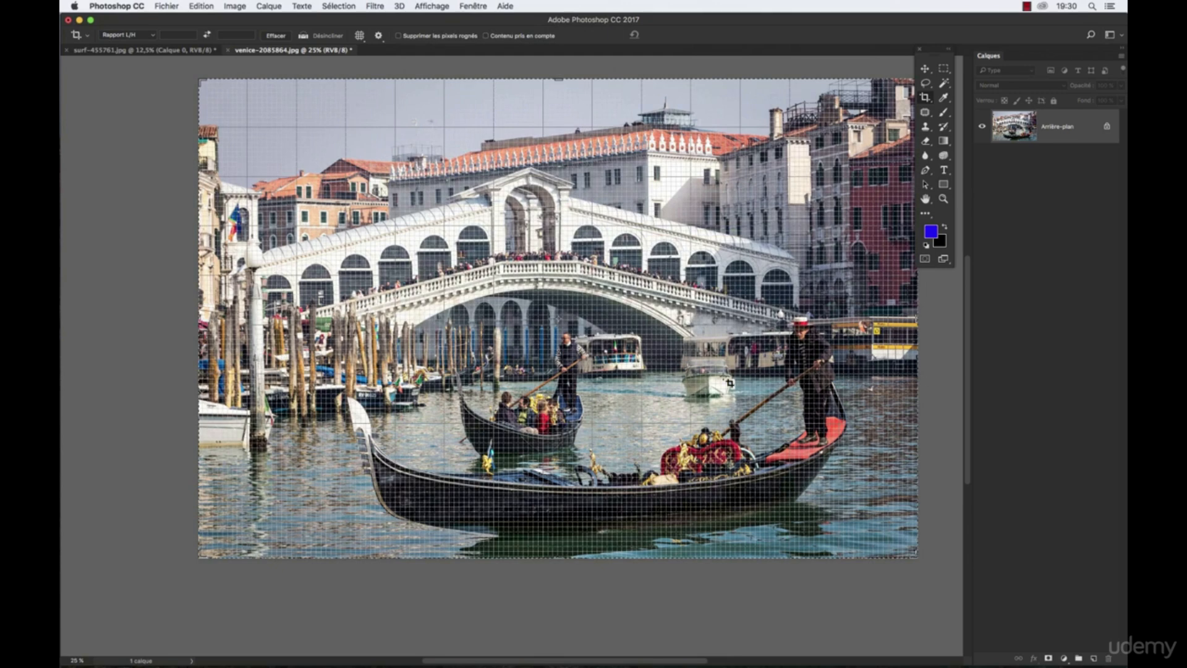
left_click(415, 6)
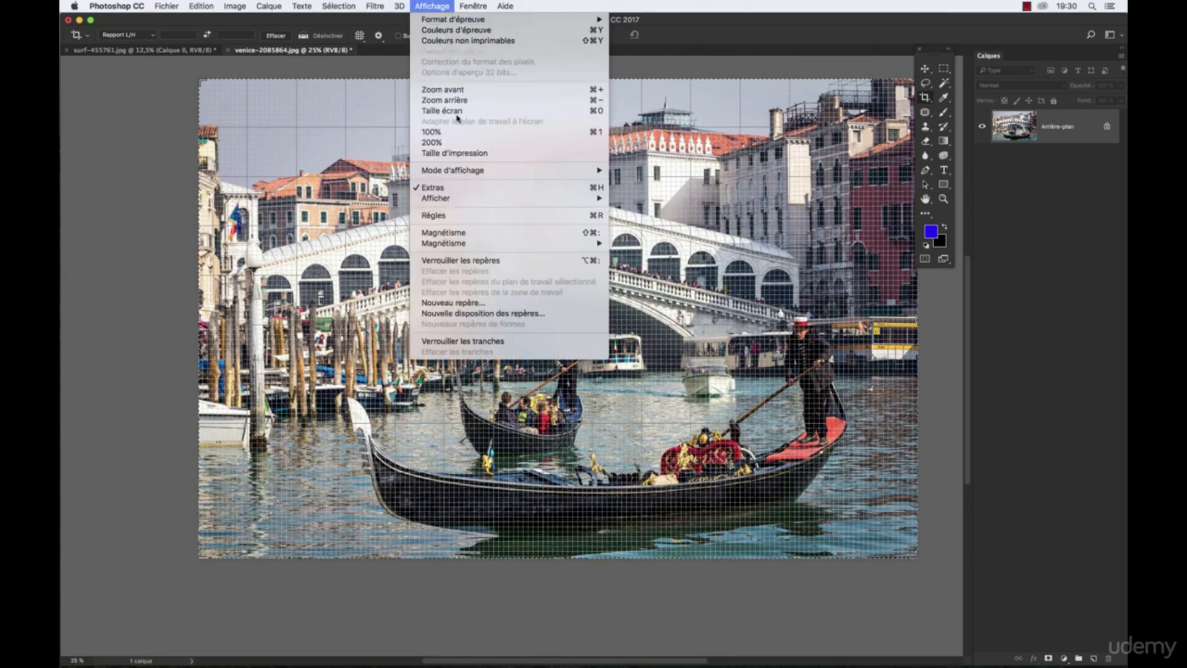
mouse_move(461, 198)
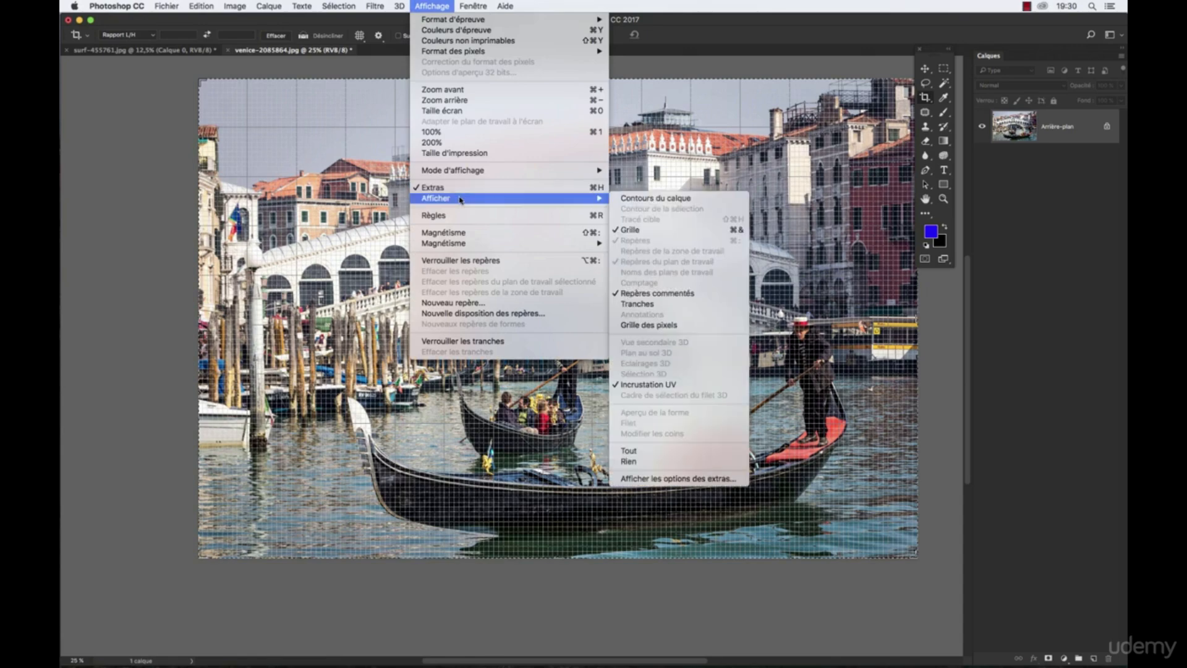
left_click(636, 233)
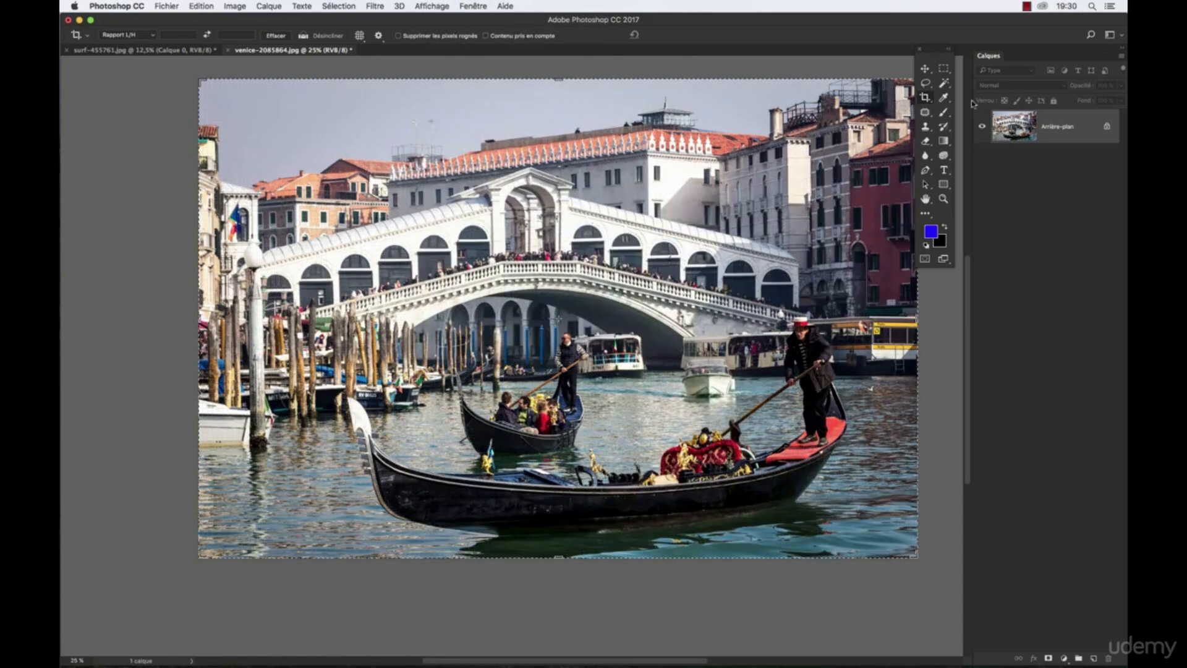
- Activate the crop frame on the Venice photo and set its overlay to Grille
left_click(773, 139)
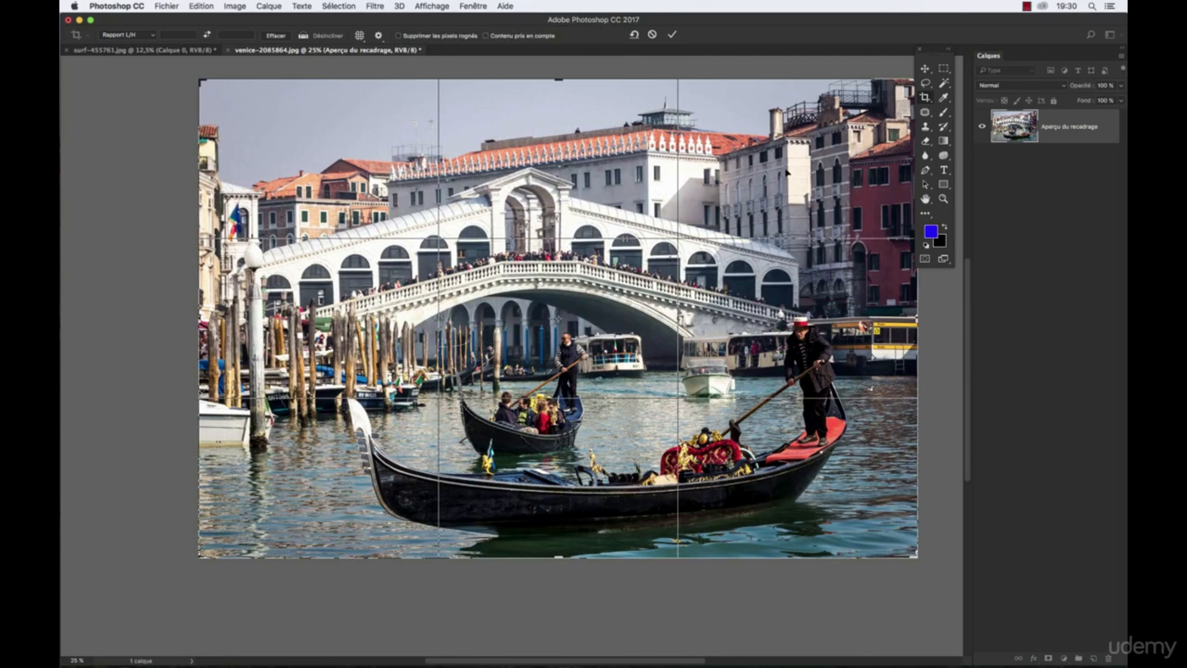
scroll(790, 143, "right", 3)
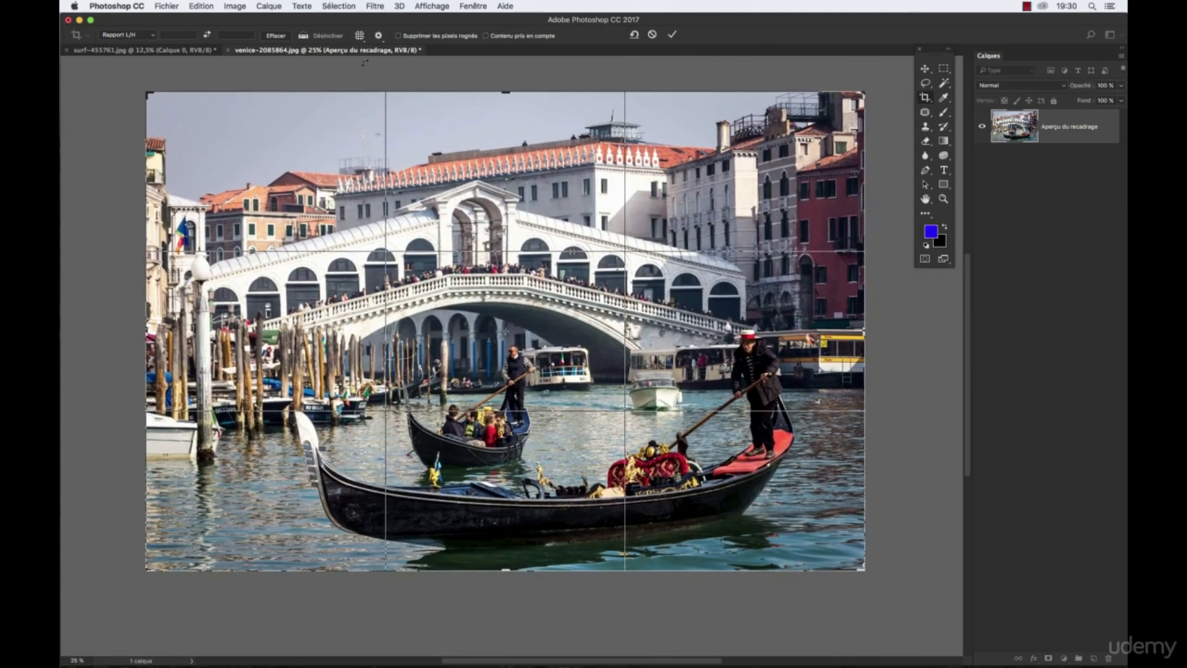
left_click(360, 36)
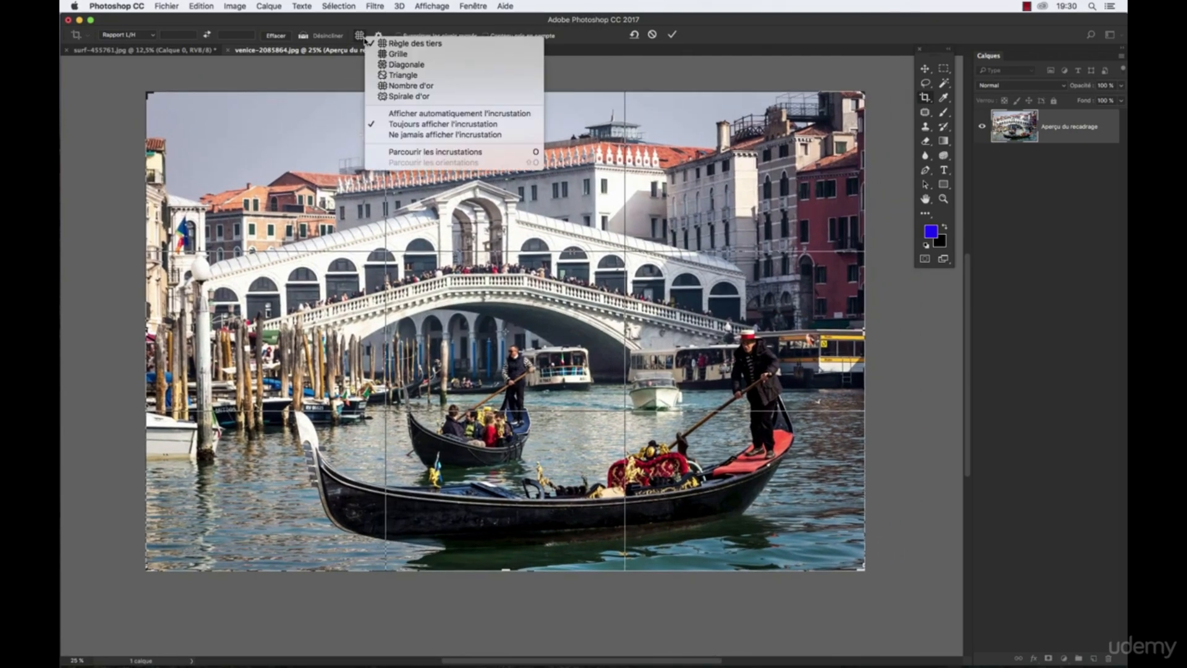
left_click(404, 54)
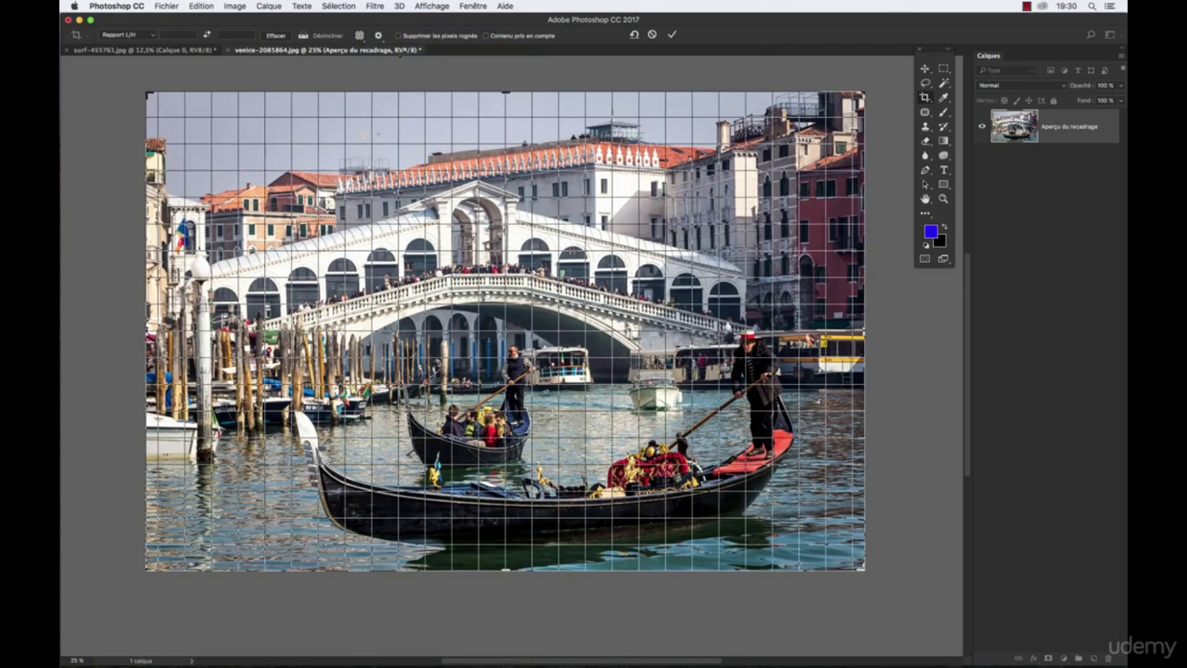
- Try the Triangle crop overlay on the Venice photo and switch to Nombre d'or
left_click(360, 35)
left_click(400, 78)
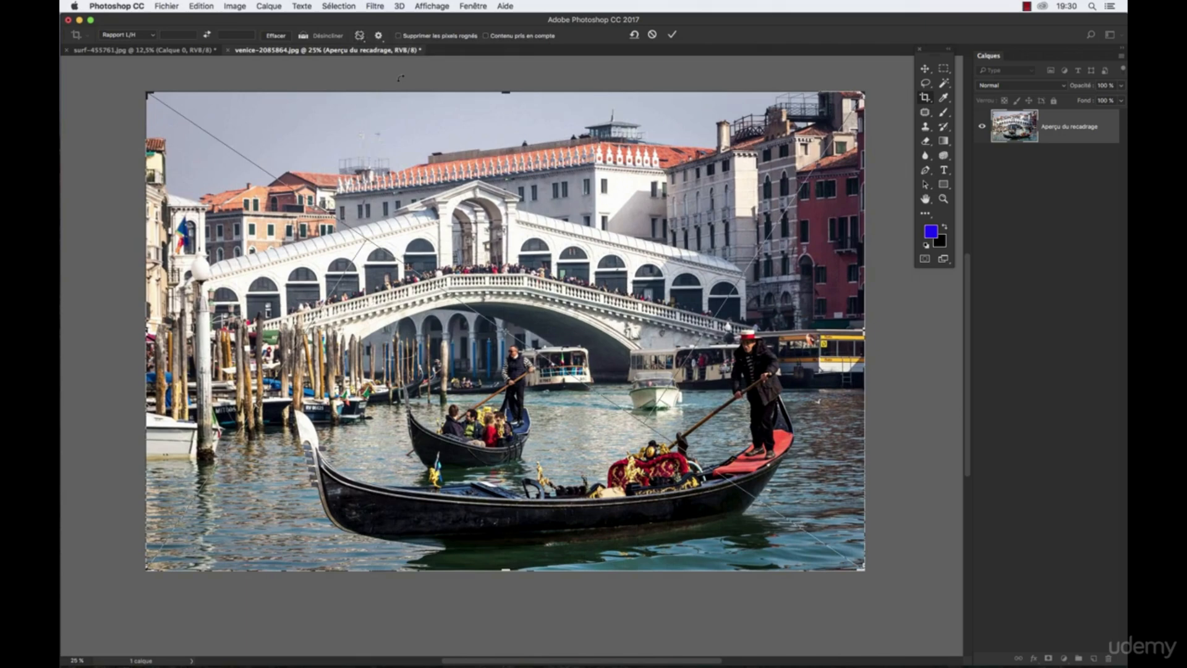
left_click(360, 36)
left_click(391, 80)
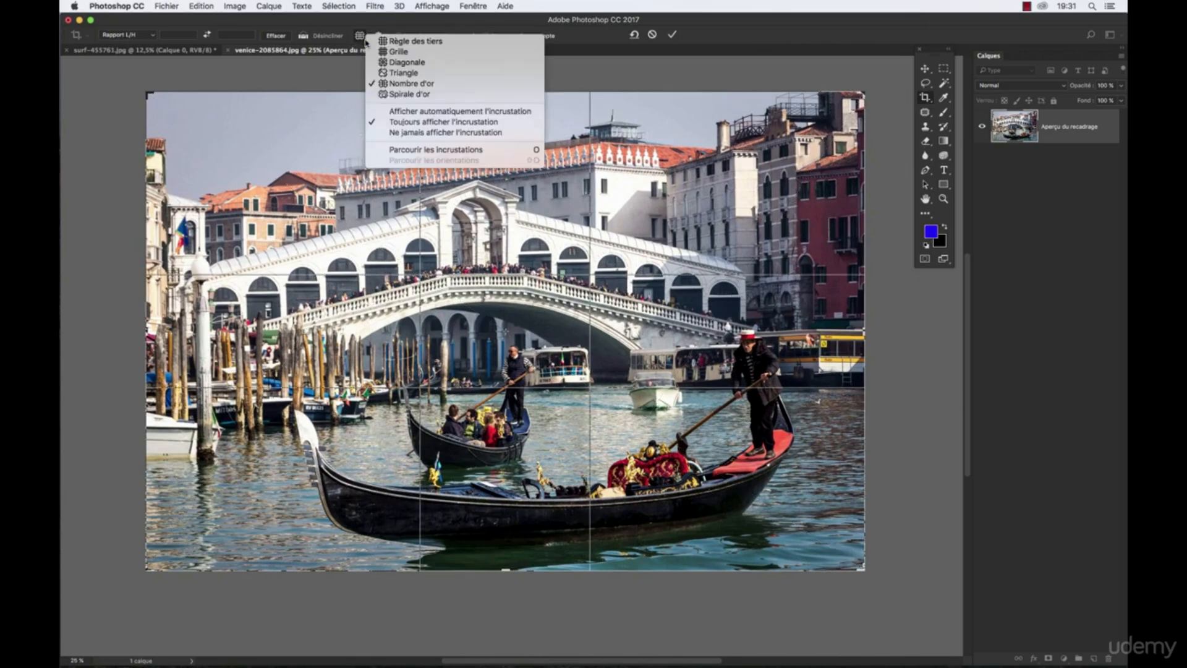
- Try the Spirale d'or, Diagonale and Triangle crop overlays on the Venice photo and finish on Grille
left_click(388, 94)
left_click(360, 36)
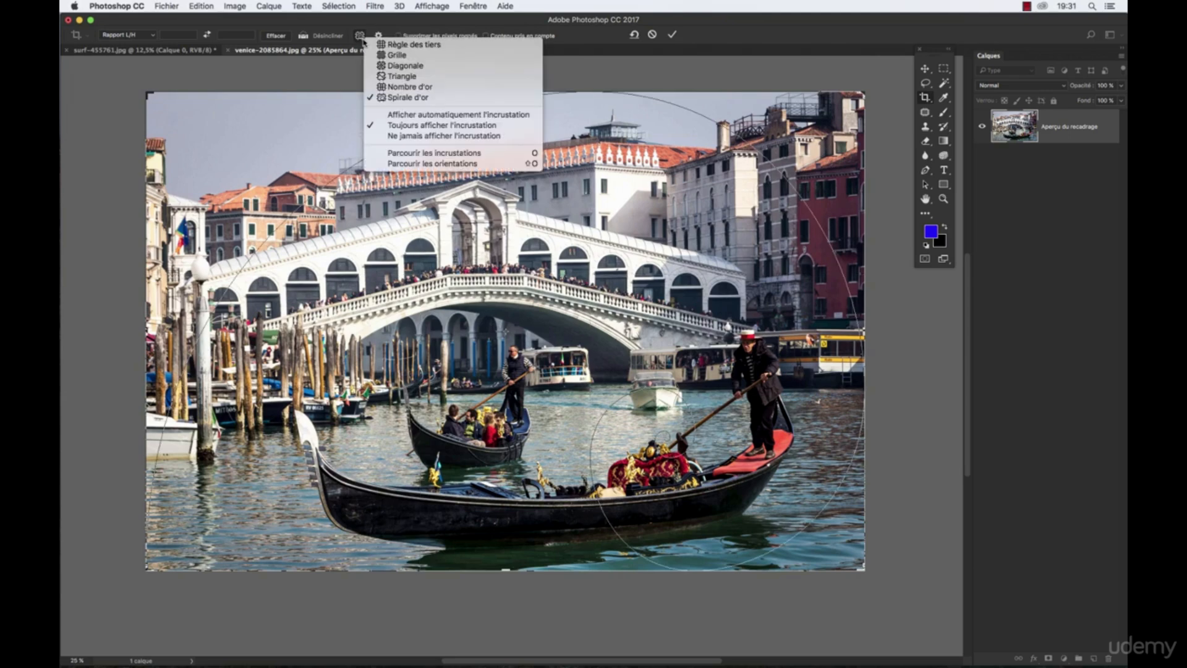
left_click(418, 66)
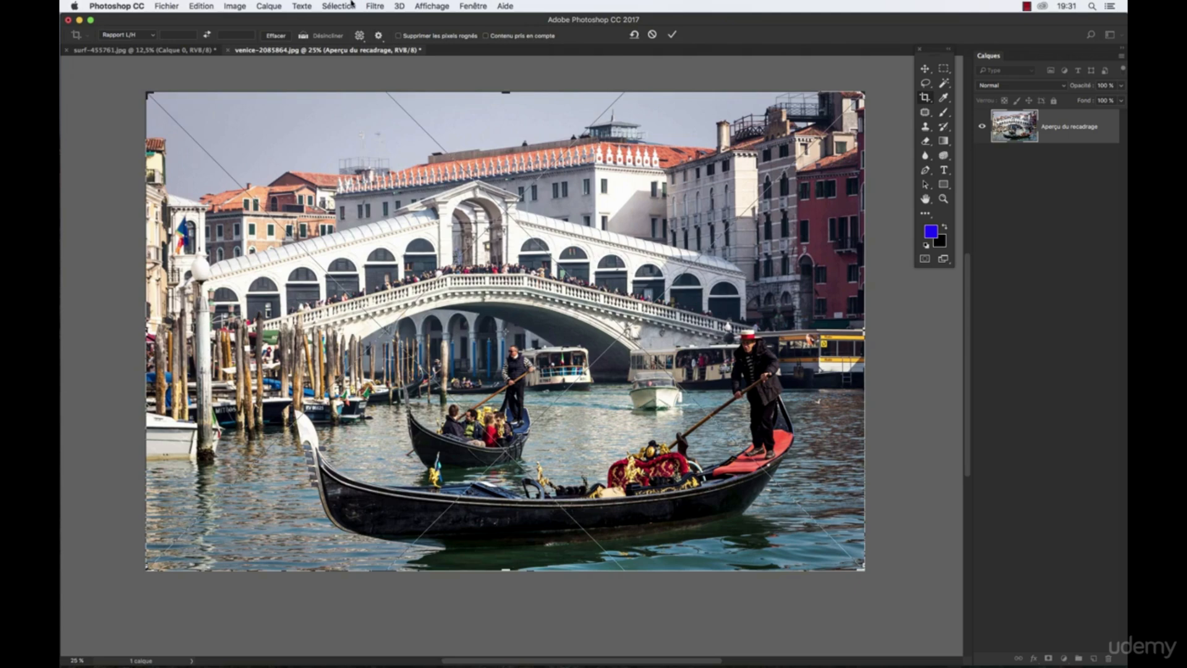
left_click(359, 36)
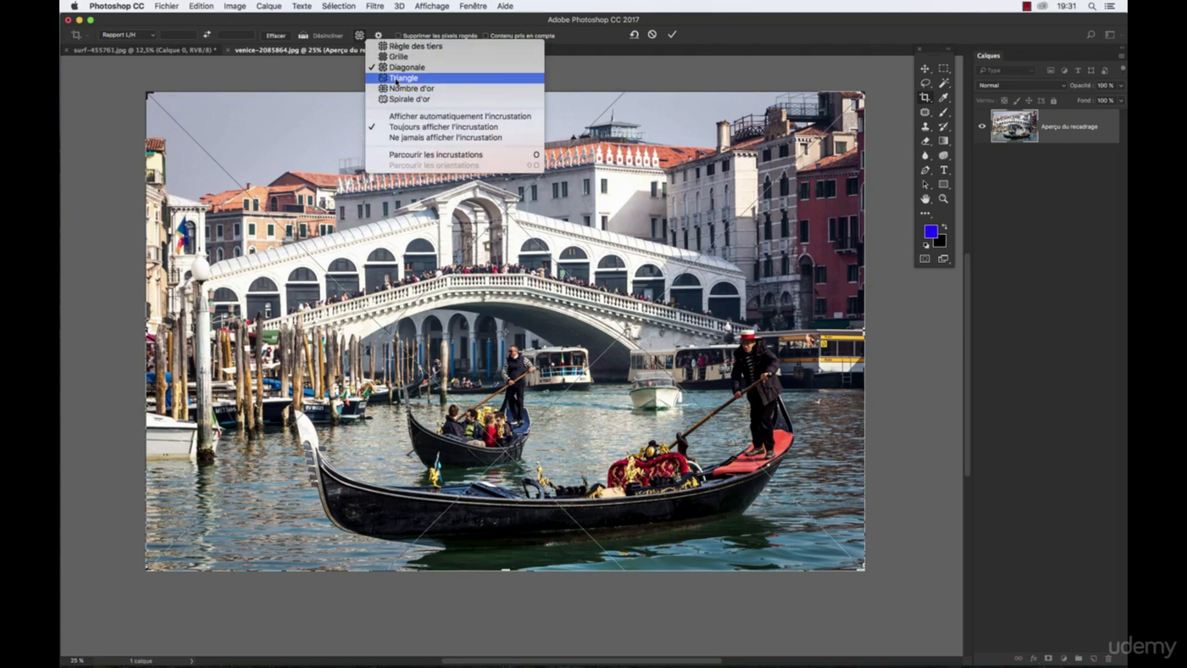
left_click(399, 79)
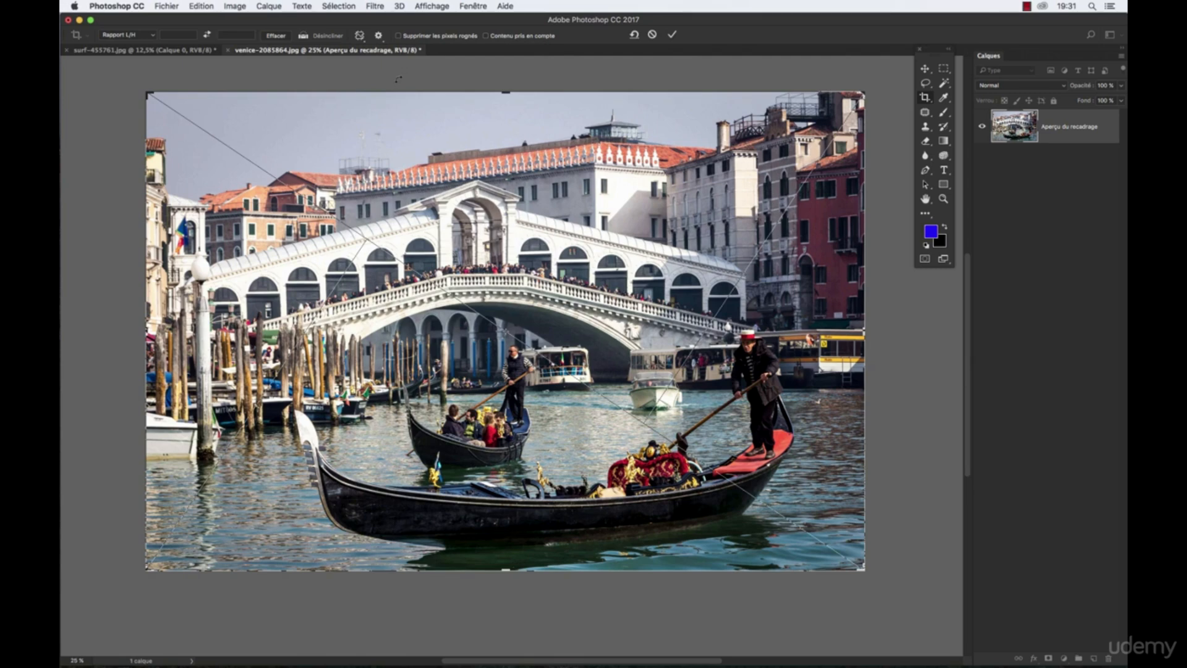
left_click(353, 38)
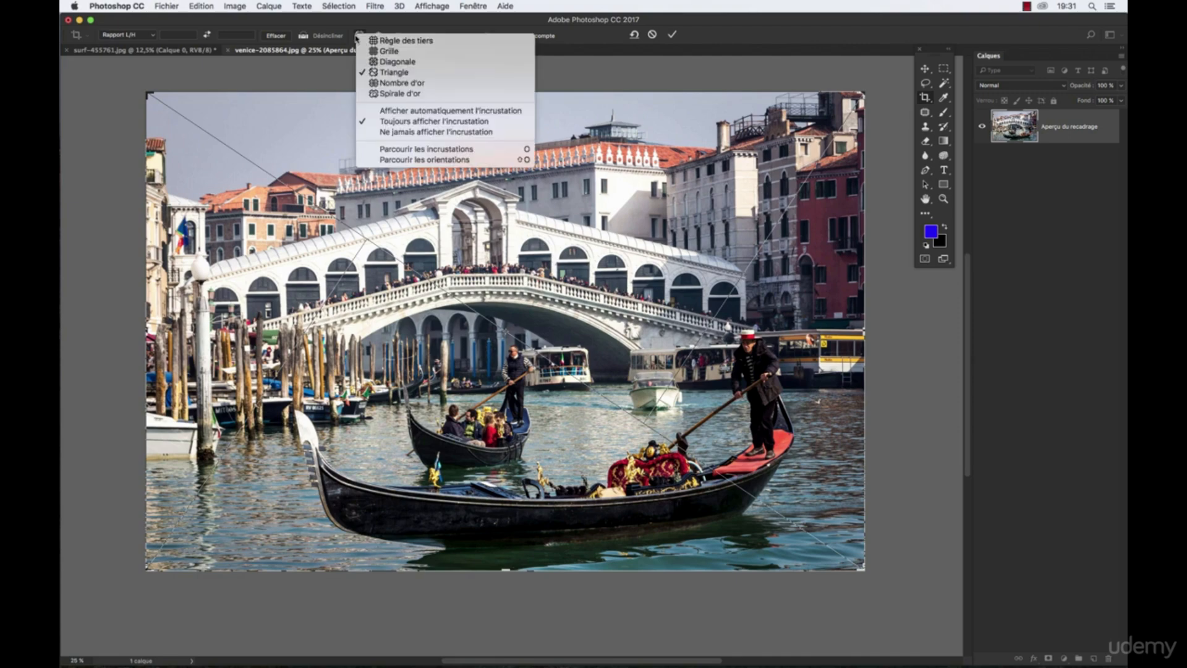
left_click(389, 52)
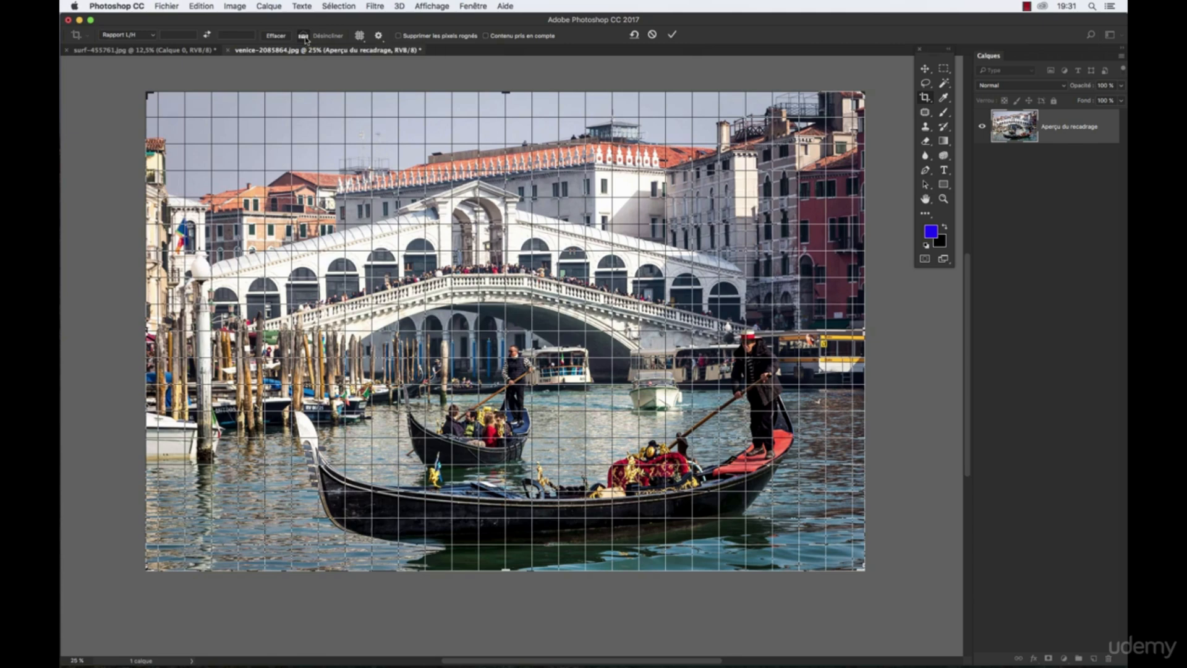
- Try hiding the crop overlay permanently and always showing it, and settle on Afficher automatiquement l'incrustation
left_click(360, 36)
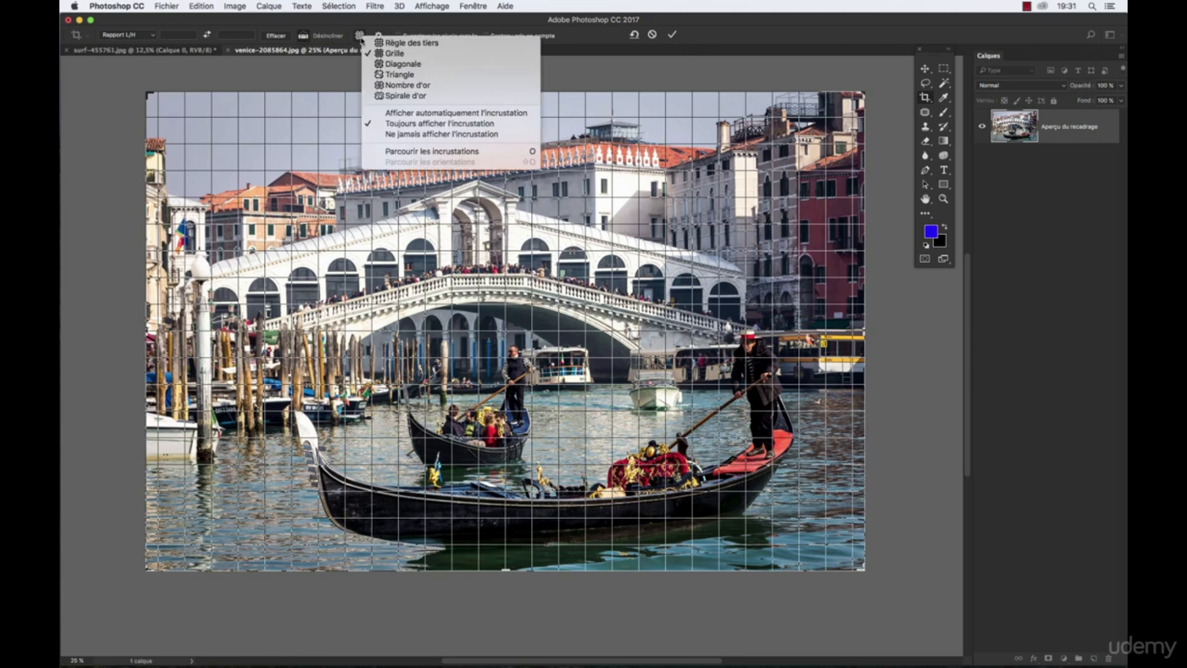
left_click(396, 135)
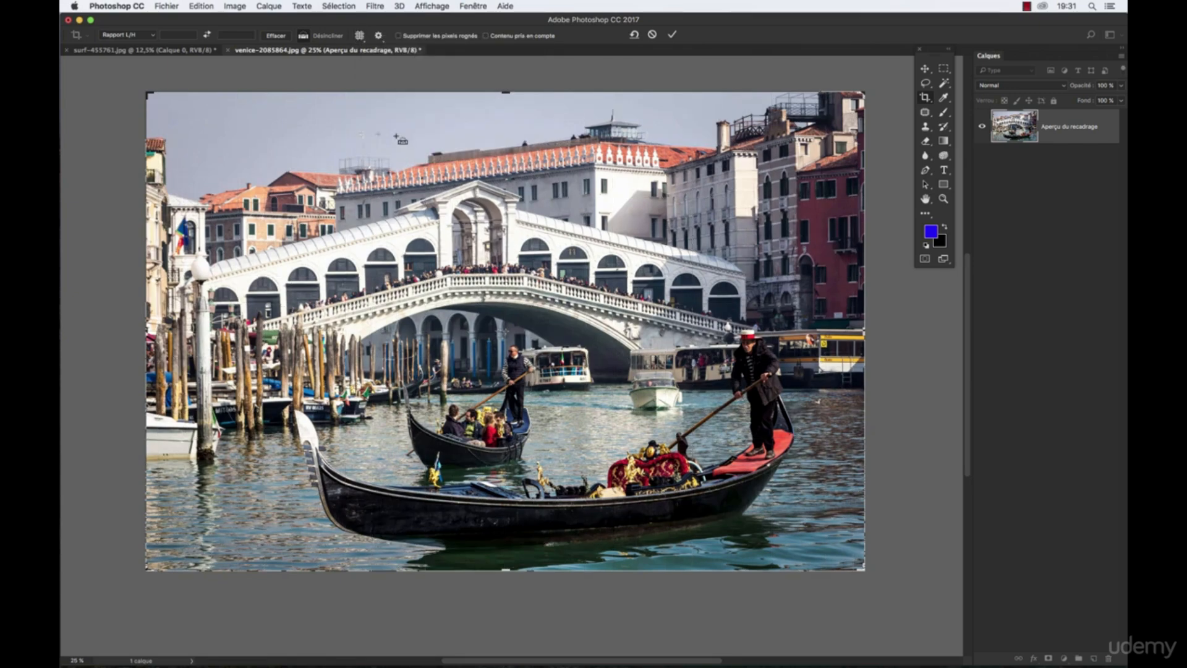
left_click(358, 35)
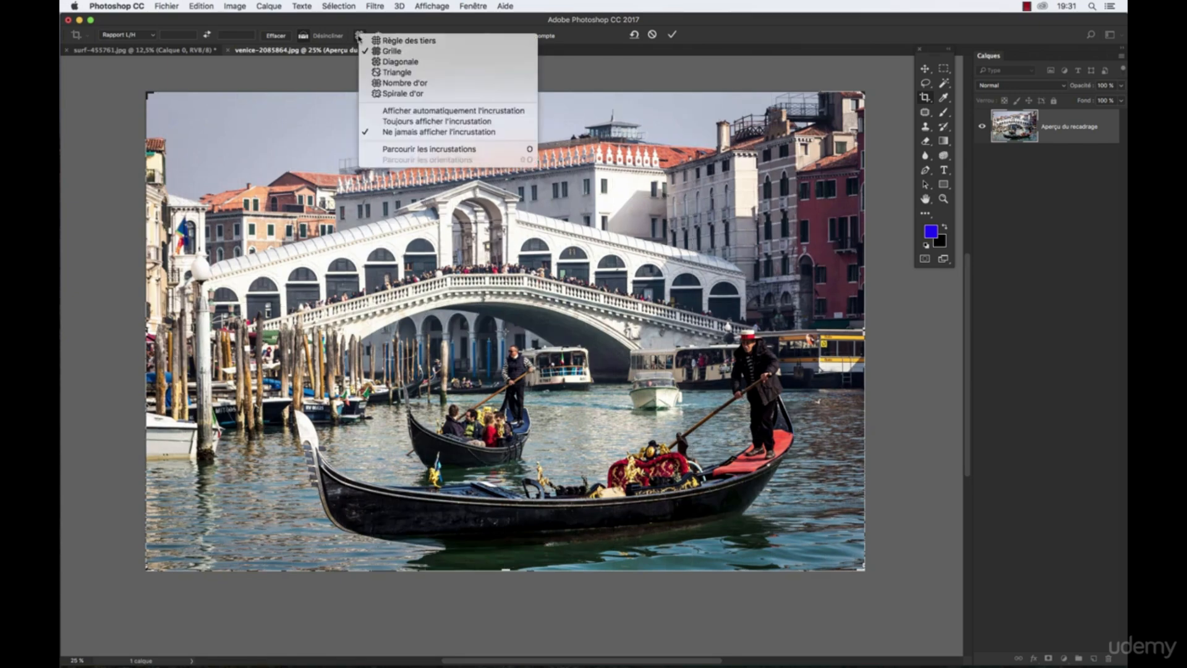
left_click(381, 122)
left_click(359, 35)
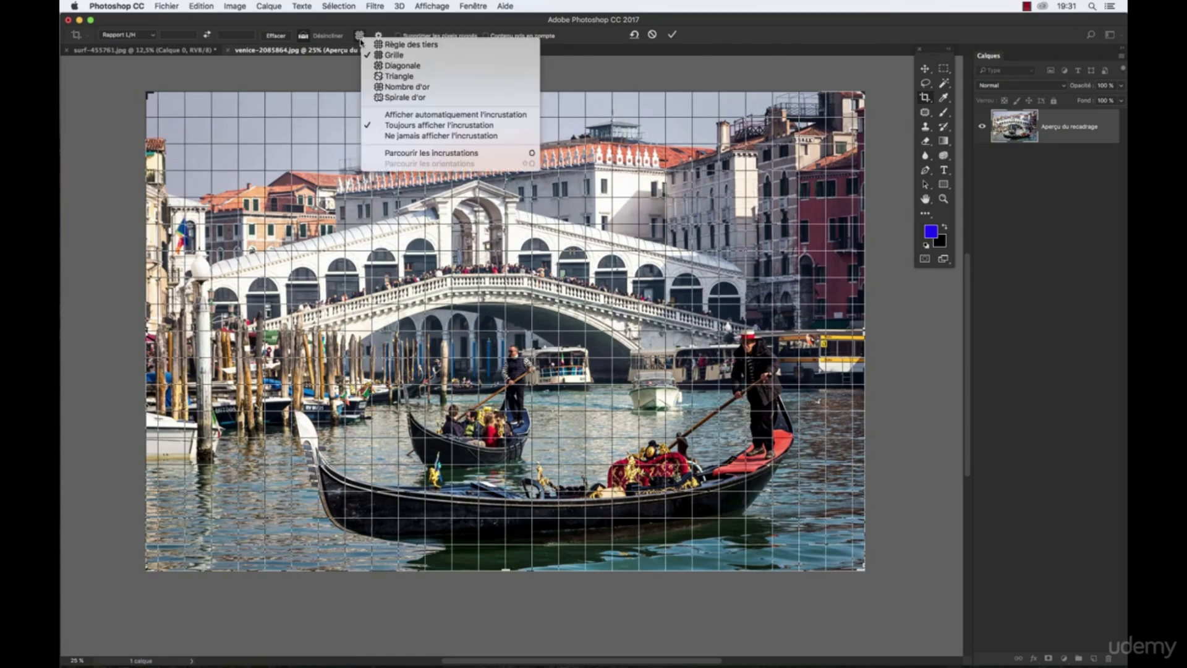
left_click(401, 116)
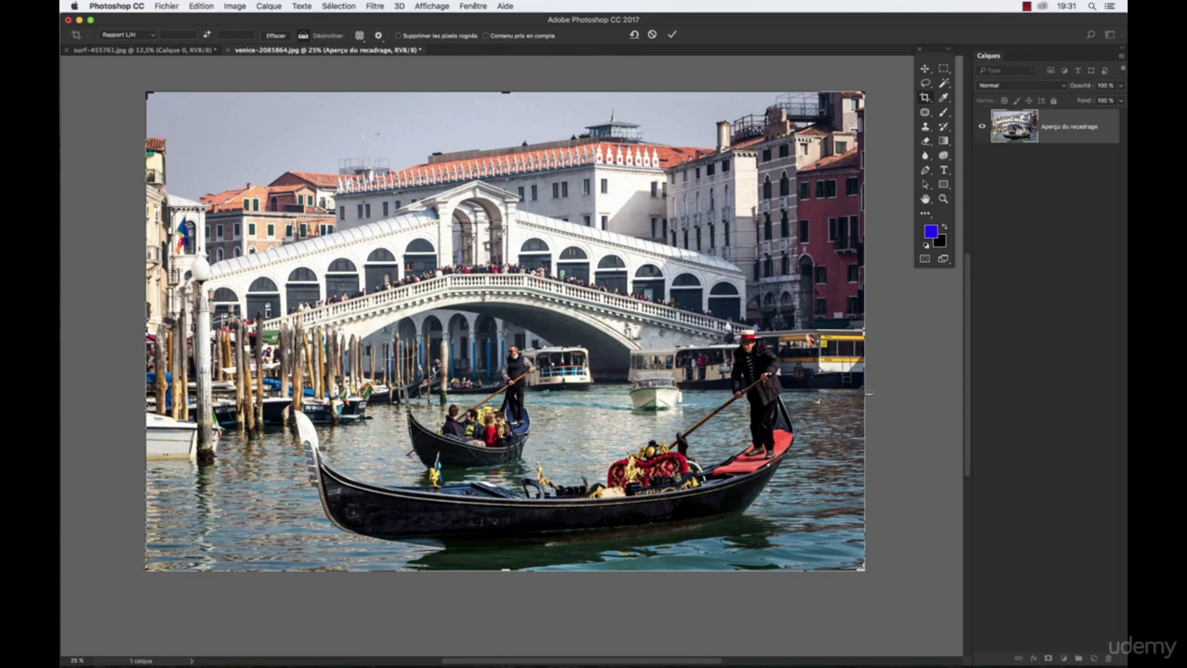
- Straighten the Venice photo with two Désincliner reference lines traced across its full scene along the waterline and apply the crop
left_click_drag(869, 392, 374, 386)
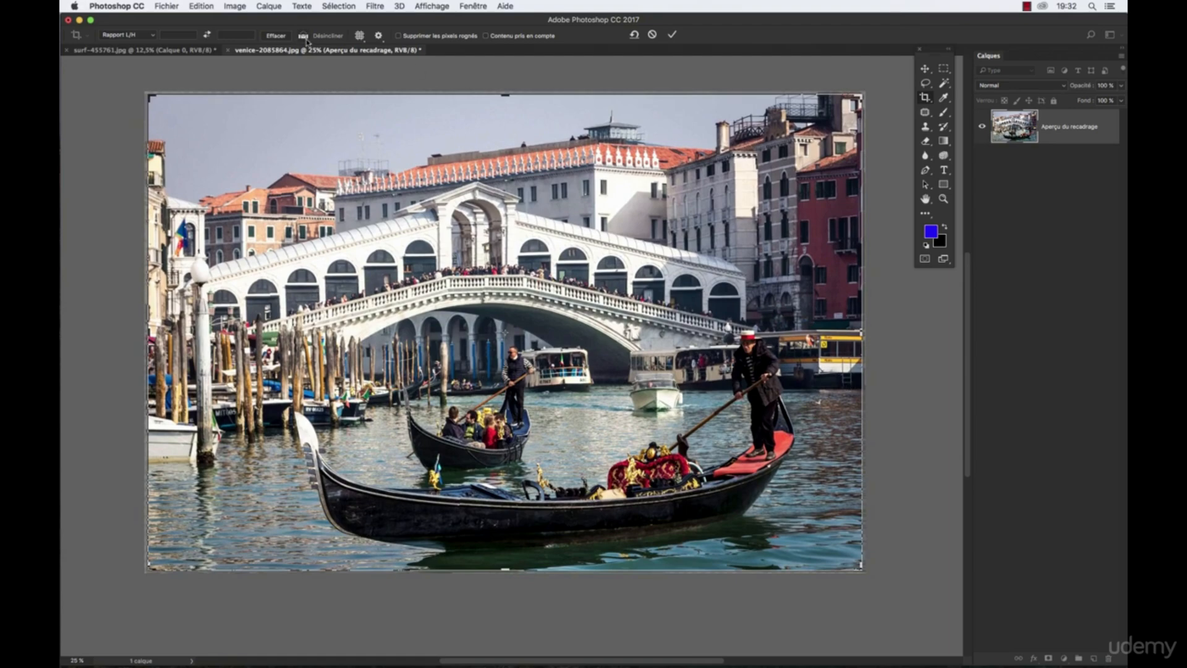
left_click_drag(864, 394, 224, 391)
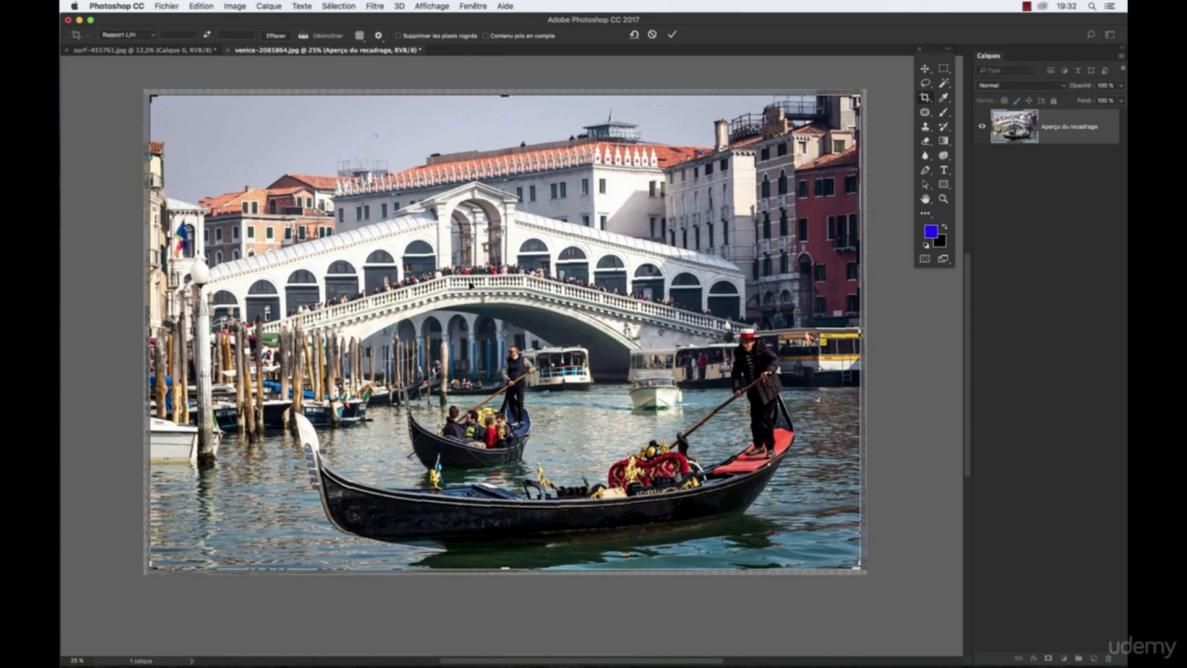
key("Return")
- Open night-city-1149700.jpg from Bridge, straighten it along the city's horizon and apply the crop
mouse_move(754, 662)
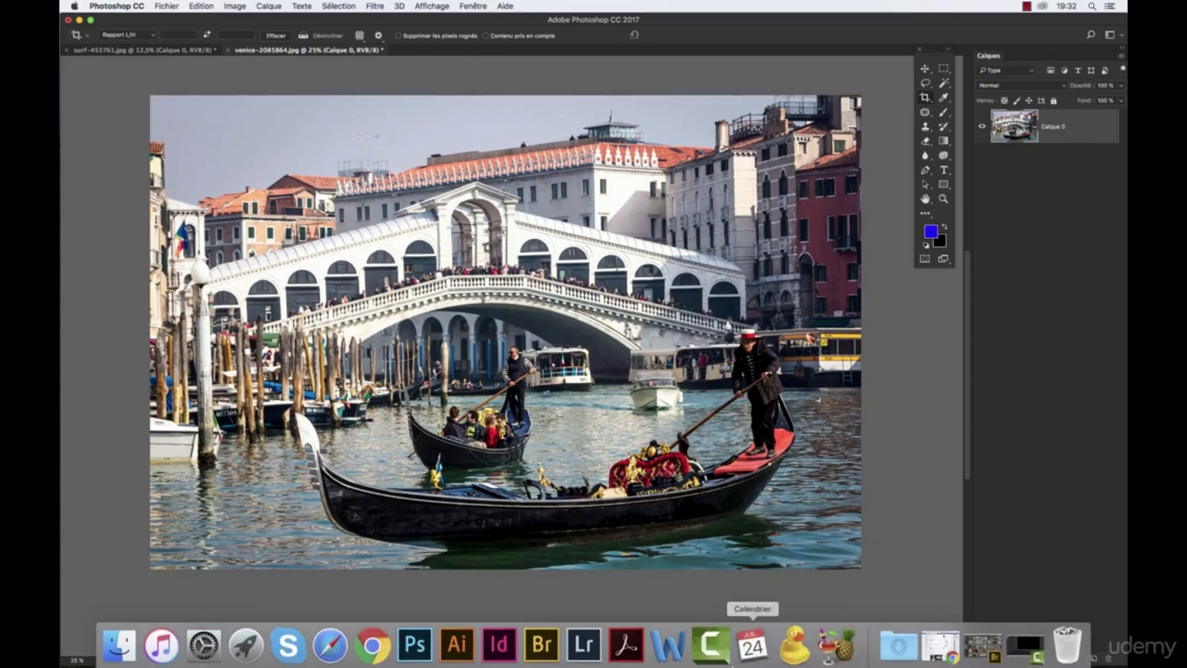
left_click(547, 650)
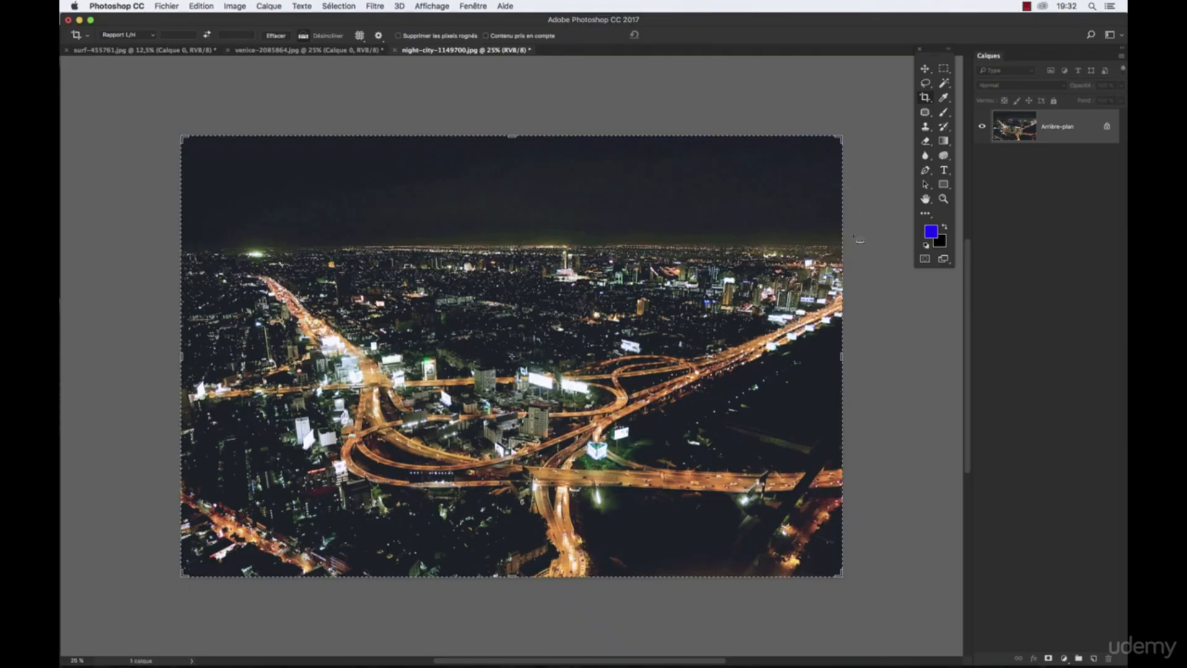
left_click_drag(848, 253, 173, 254)
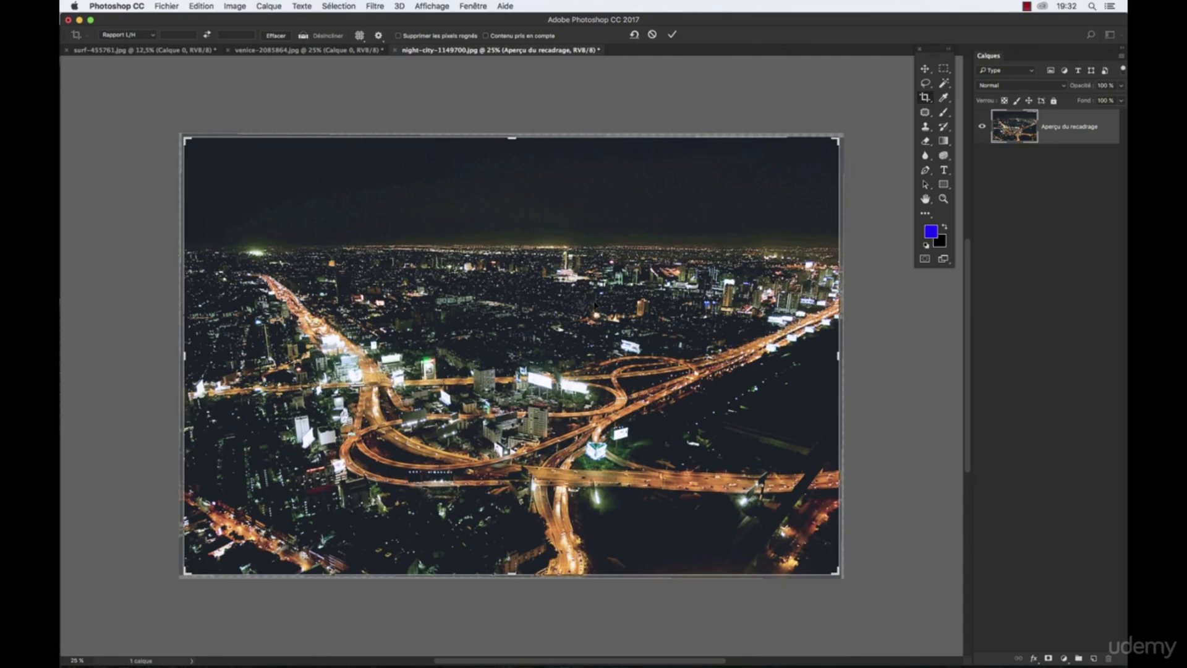
key("Return")
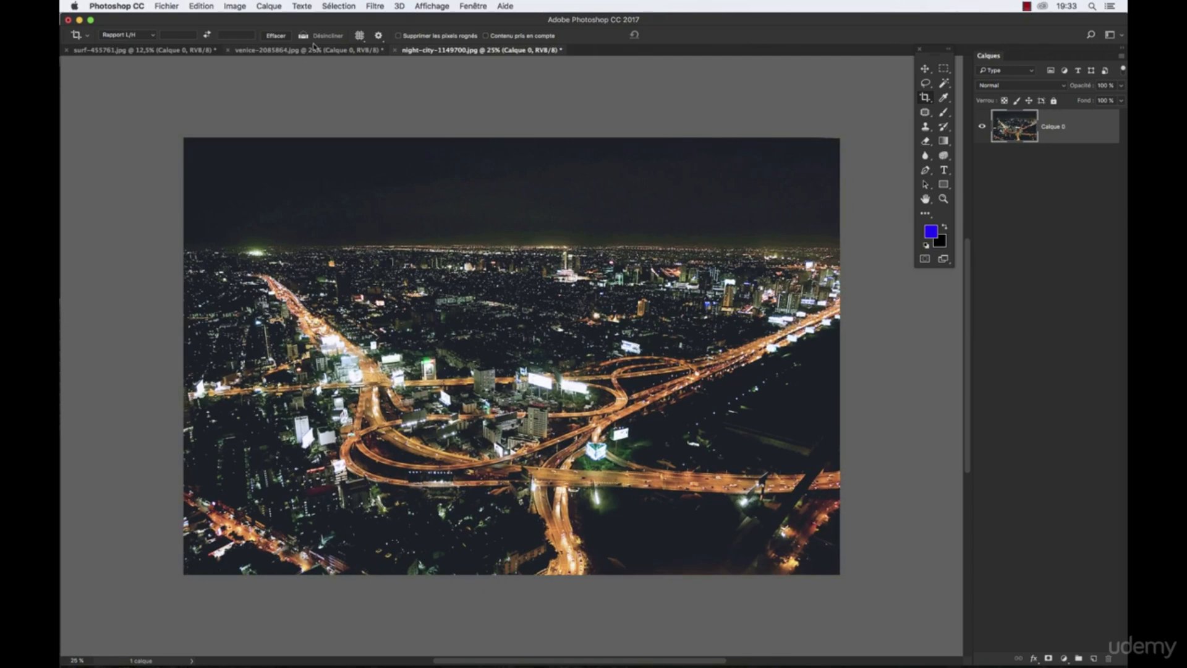
- Straighten the night city photo a second time along the horizon, check its crop corner and apply the crop
left_click_drag(845, 253, 123, 248)
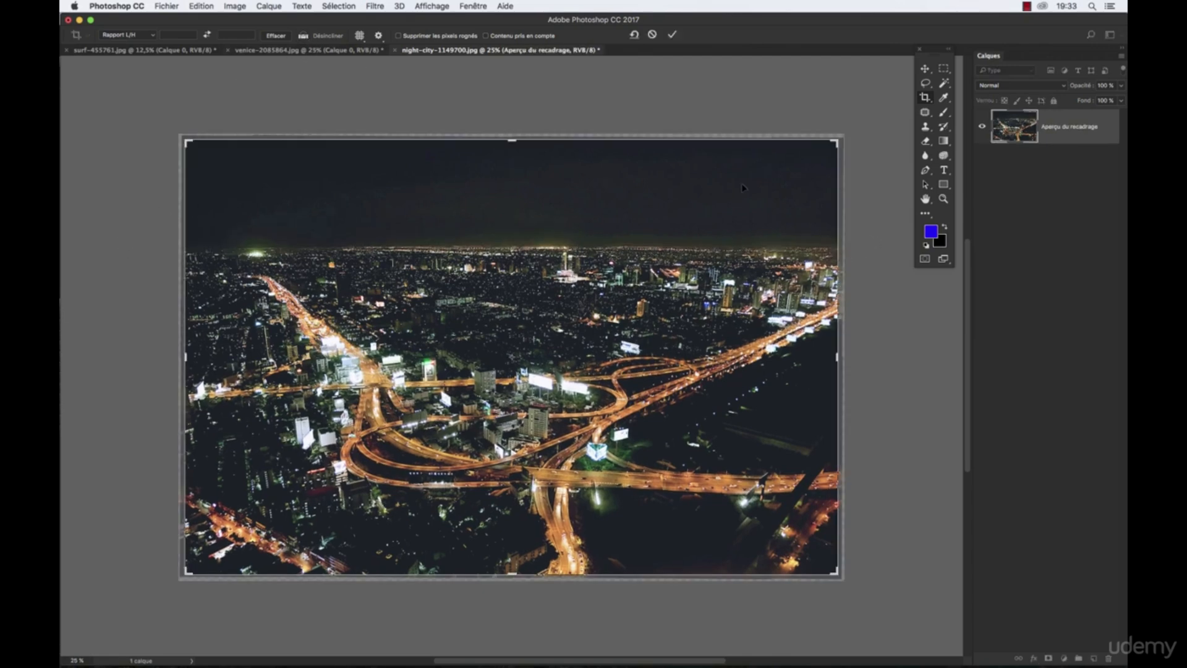
left_click_drag(845, 131, 845, 132)
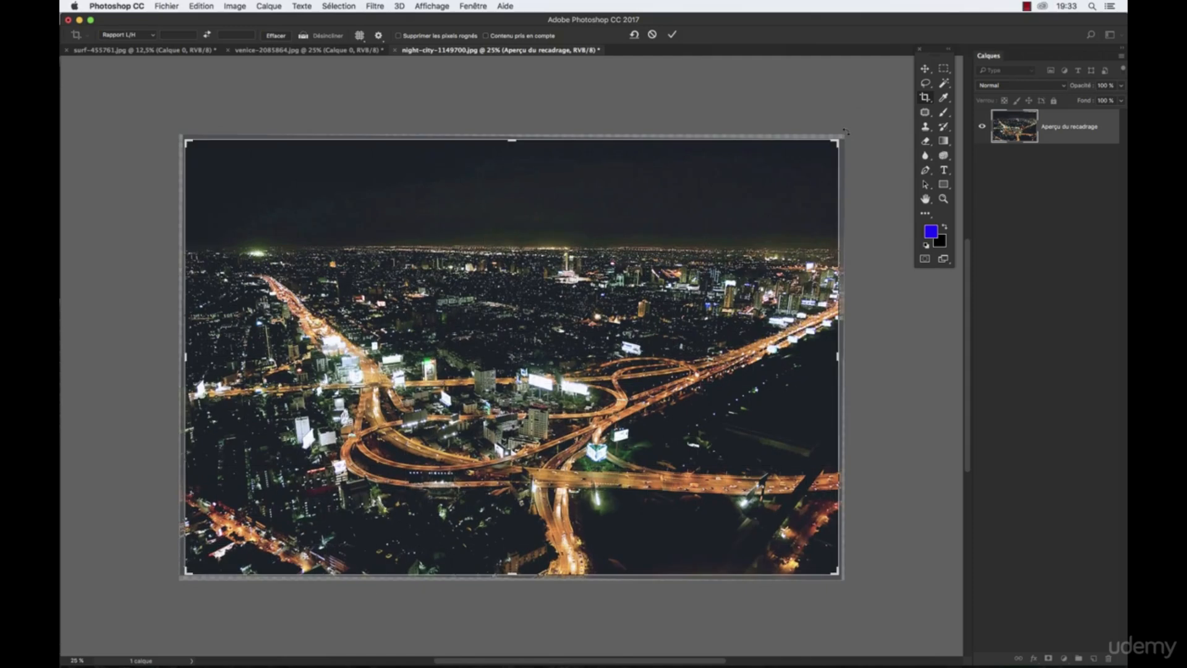
key("Return")
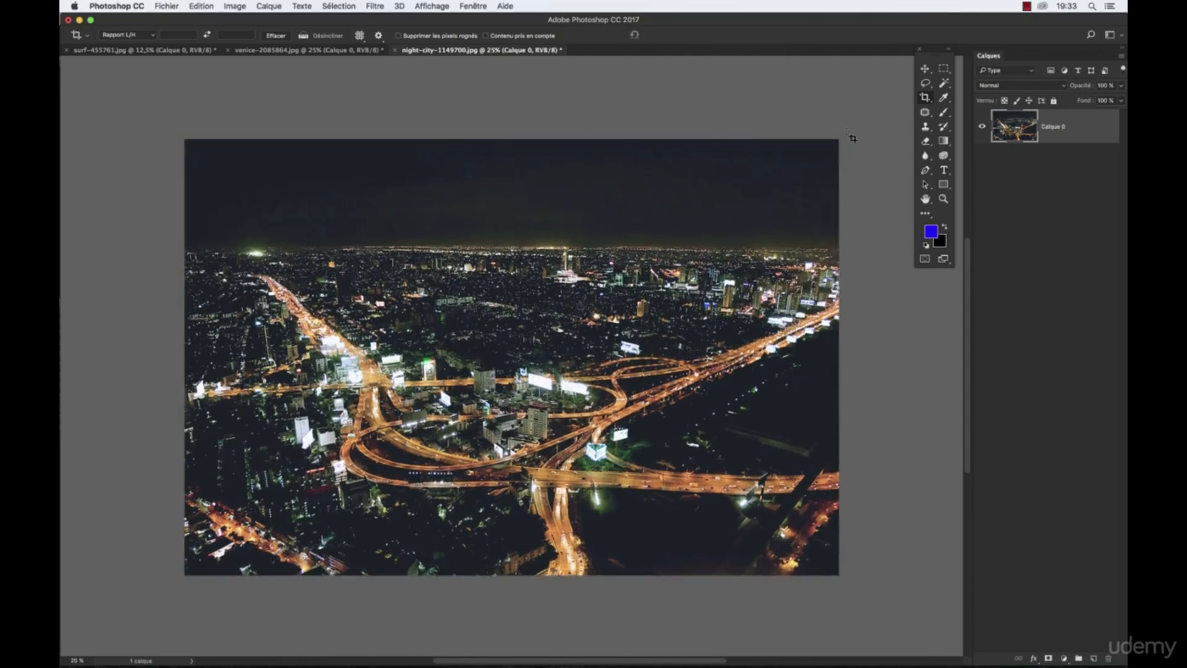
- Return to venice-2085864.jpg, rotate the photo very slightly within the crop frame from its corner and apply the crop
left_click(322, 52)
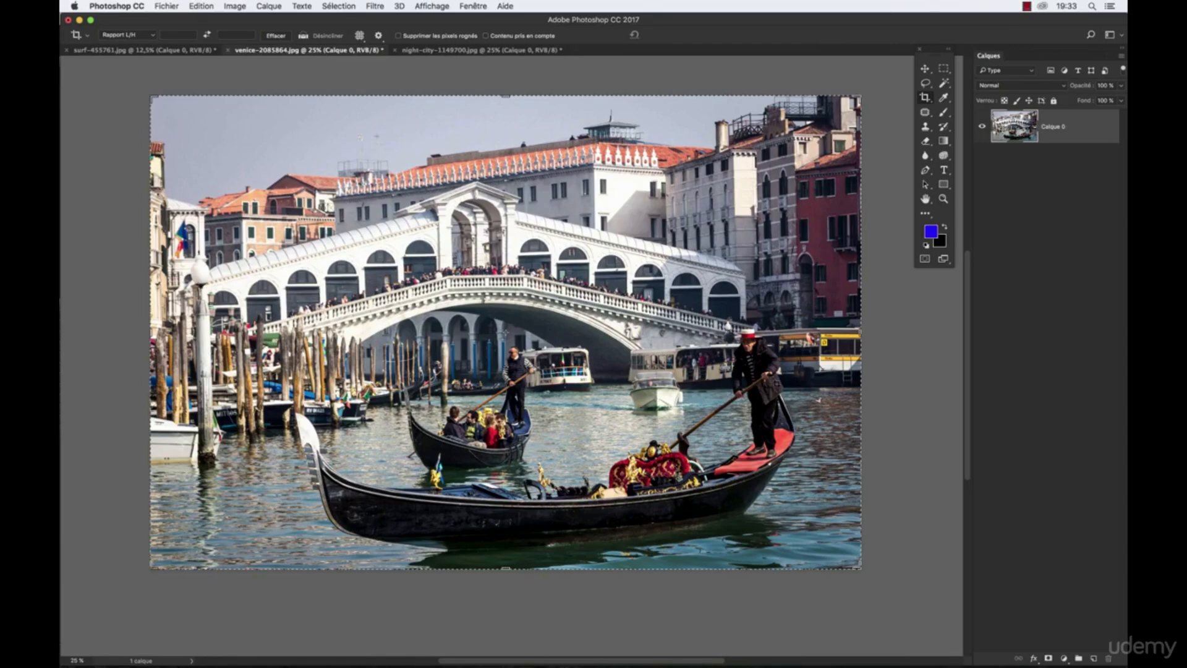
left_click_drag(867, 88, 871, 93)
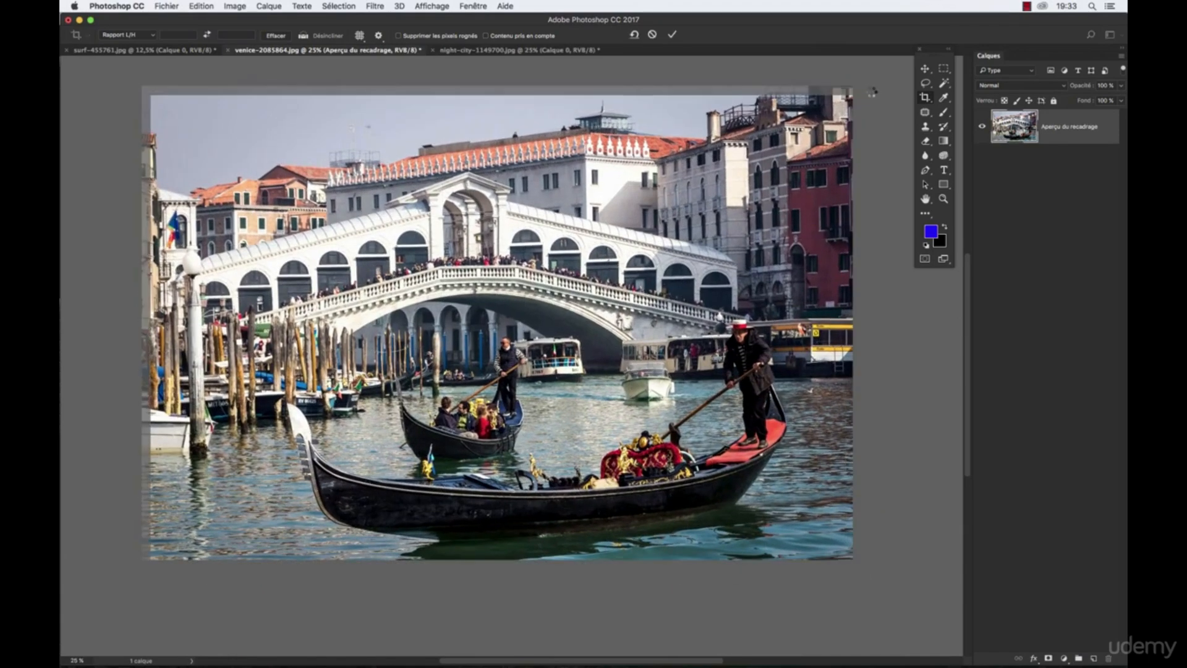
key("Return")
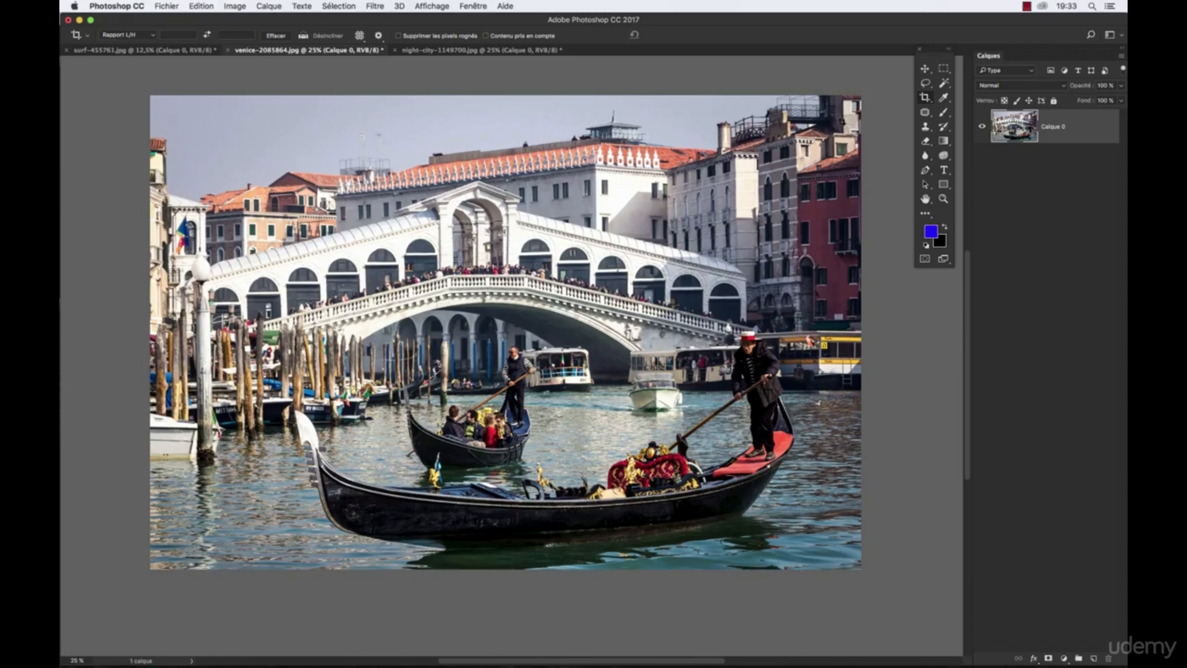
- Rotate the Venice photo slightly again, trim a thin strip of sky from its upper edge and apply the crop
left_click(866, 91)
left_click_drag(868, 89, 872, 92)
left_click_drag(503, 94, 504, 104)
key("Return")
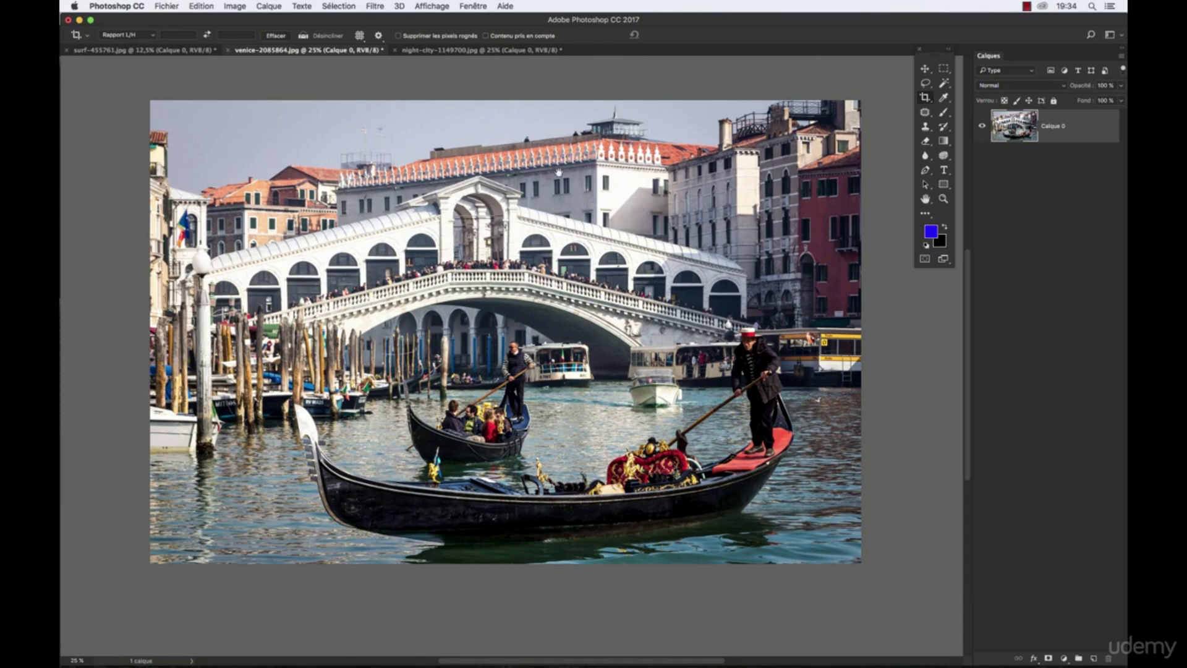
- Enable Contenu pris en compte and extend the Venice crop frame above the sky by a little under half the photo's height, applying the crop
scroll(564, 150, "up", 3)
left_click(485, 35)
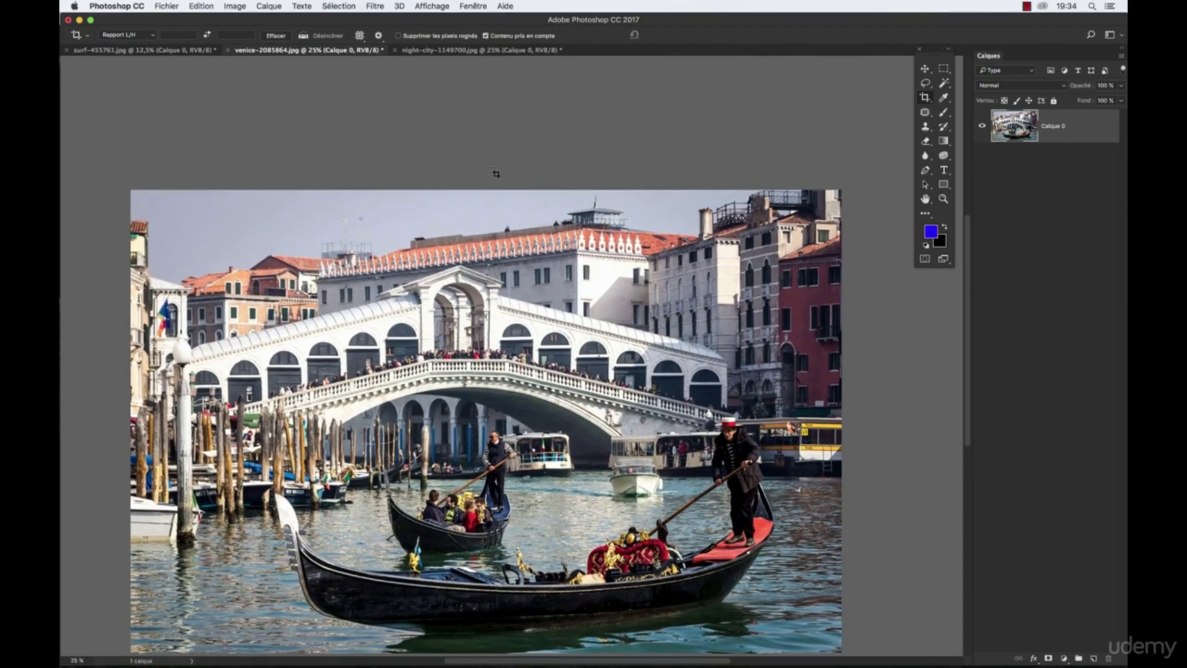
left_click(478, 198)
left_click_drag(487, 192, 486, 82)
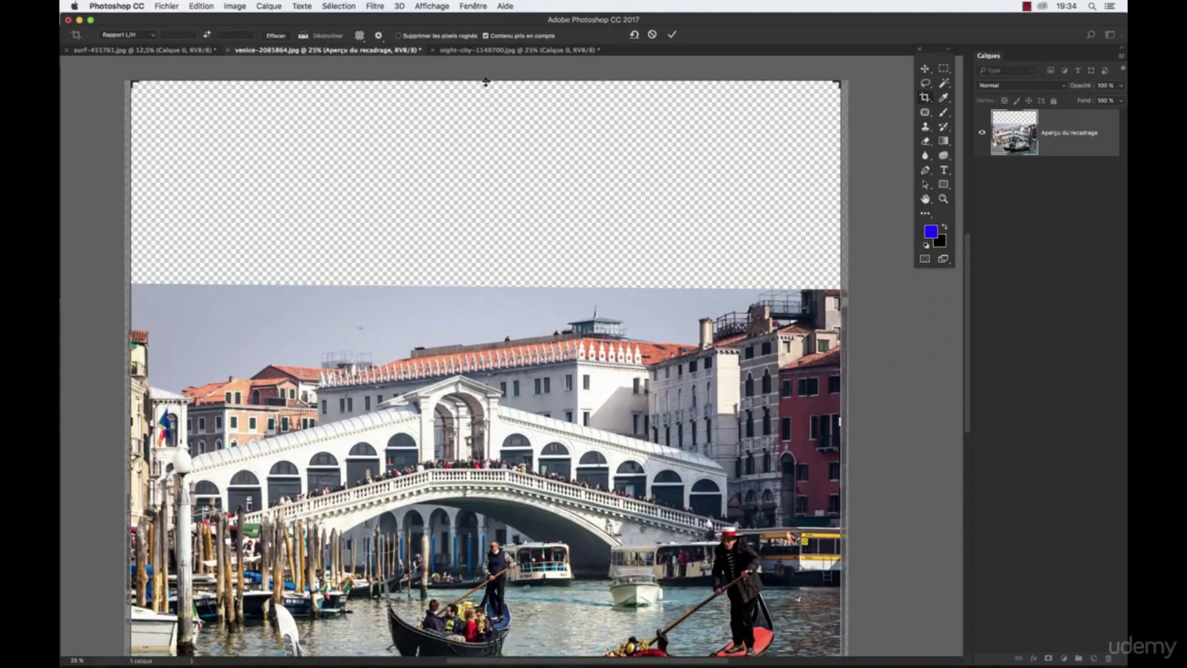
key("Escape")
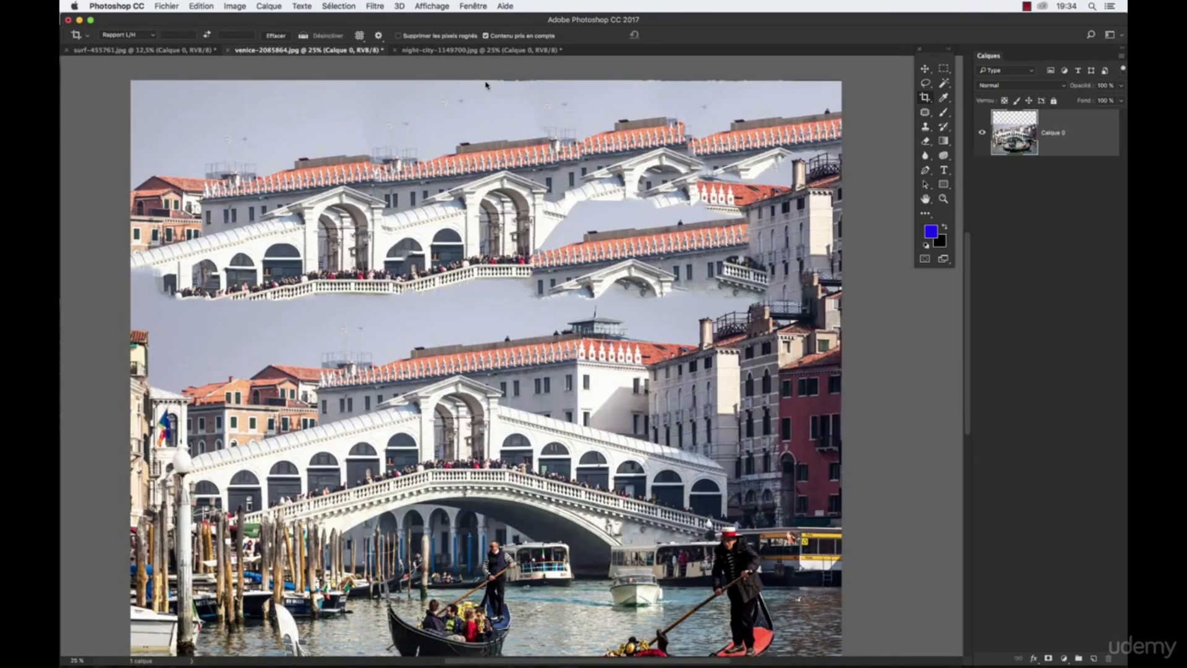
- Inspect the generated area above the Venice photo and undo the content-aware crop extension
scroll(583, 262, "down", 3)
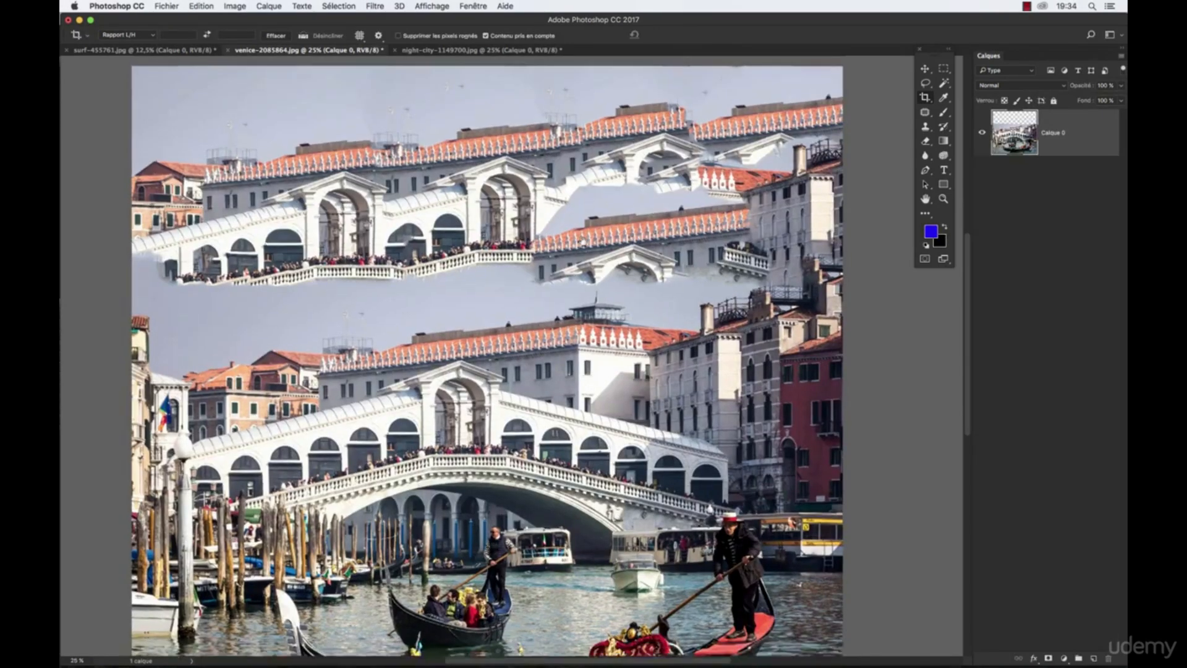
scroll(662, 286, "up", 3)
scroll(663, 286, "right", 3)
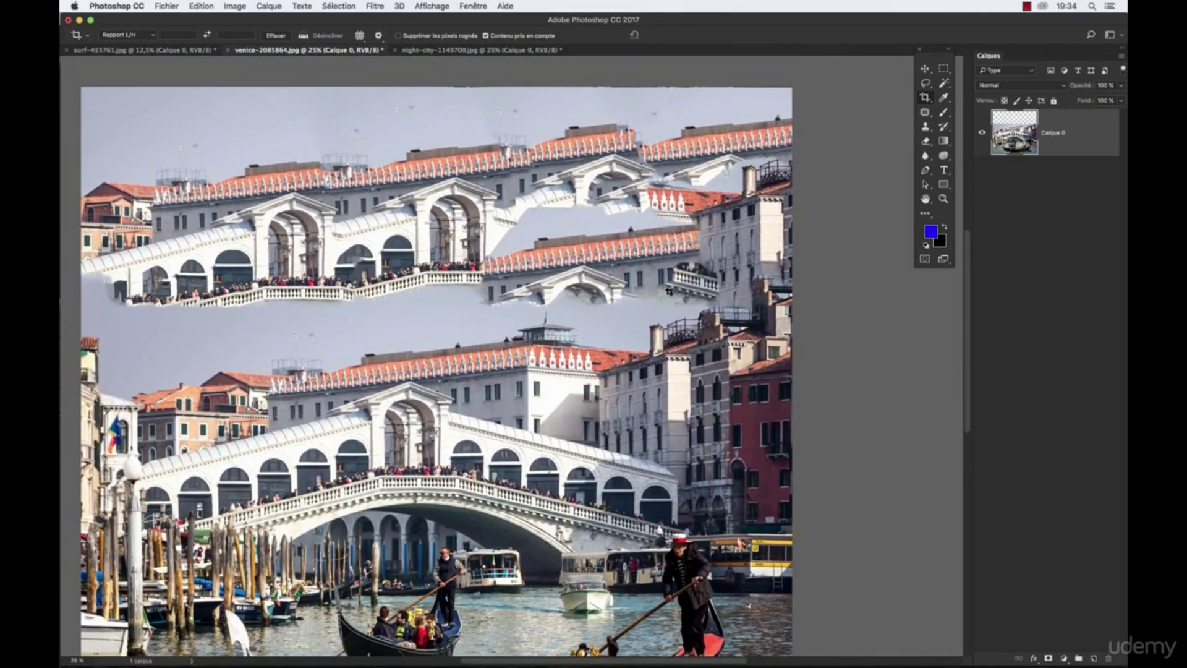
key("super+z")
- Extend the night city photo's crop frame above the sky by about three quarters of its height and apply the content-aware crop
left_click(474, 51)
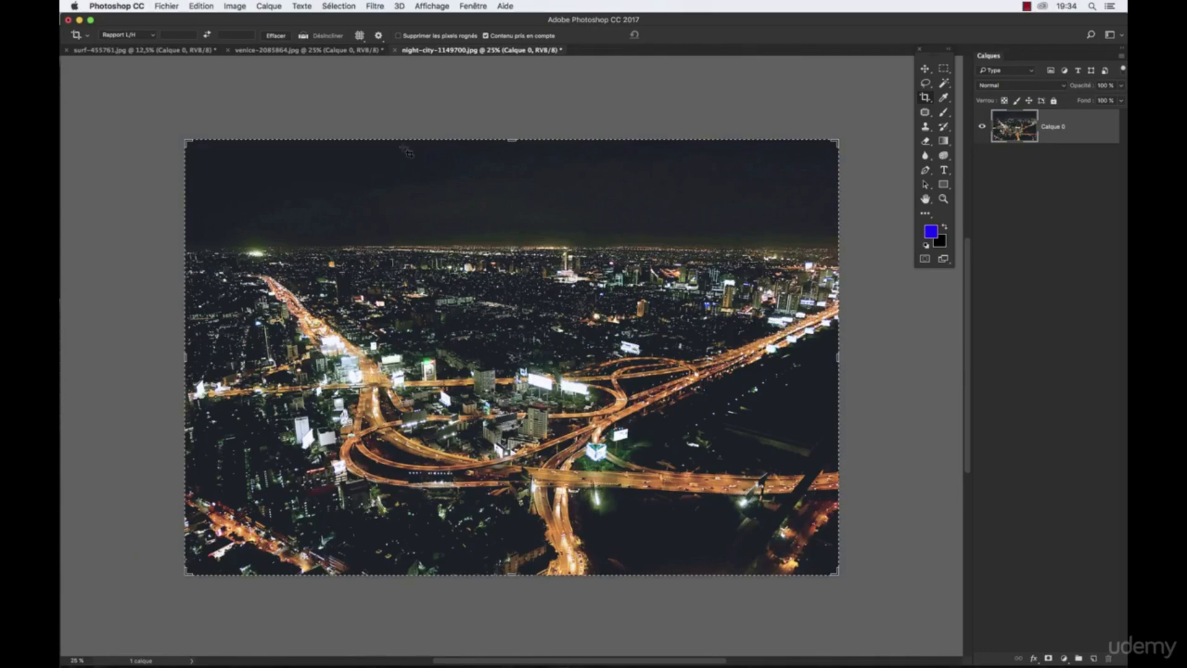
scroll(556, 210, "up", 5)
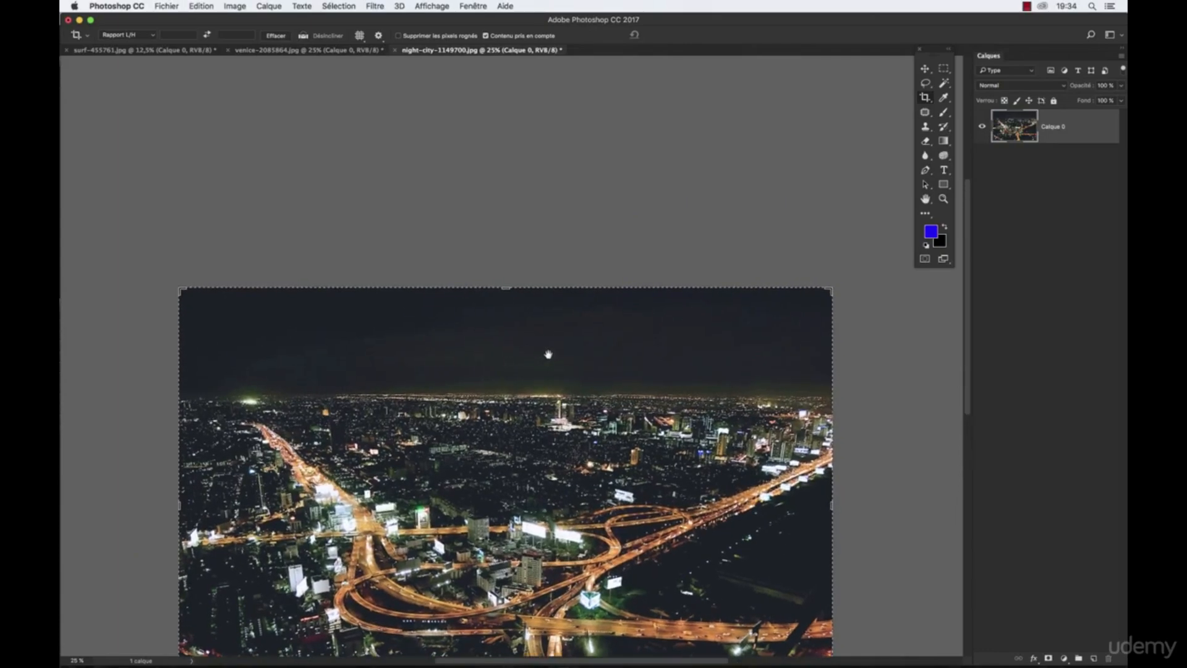
left_click_drag(505, 290, 503, 130)
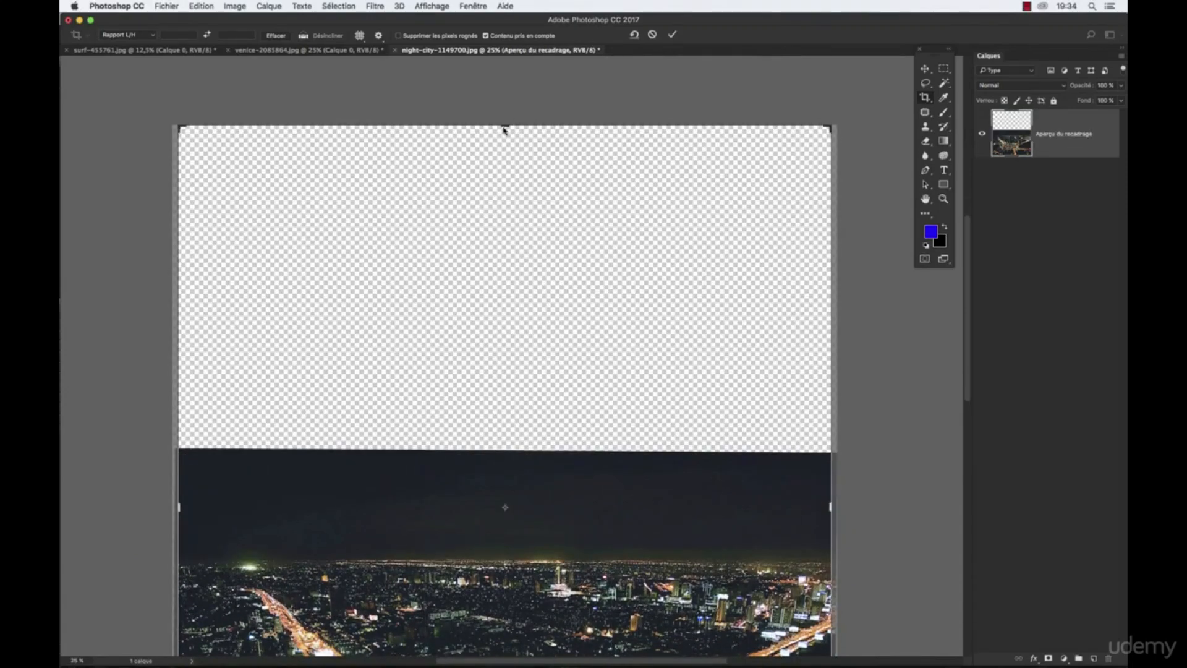
key("Return")
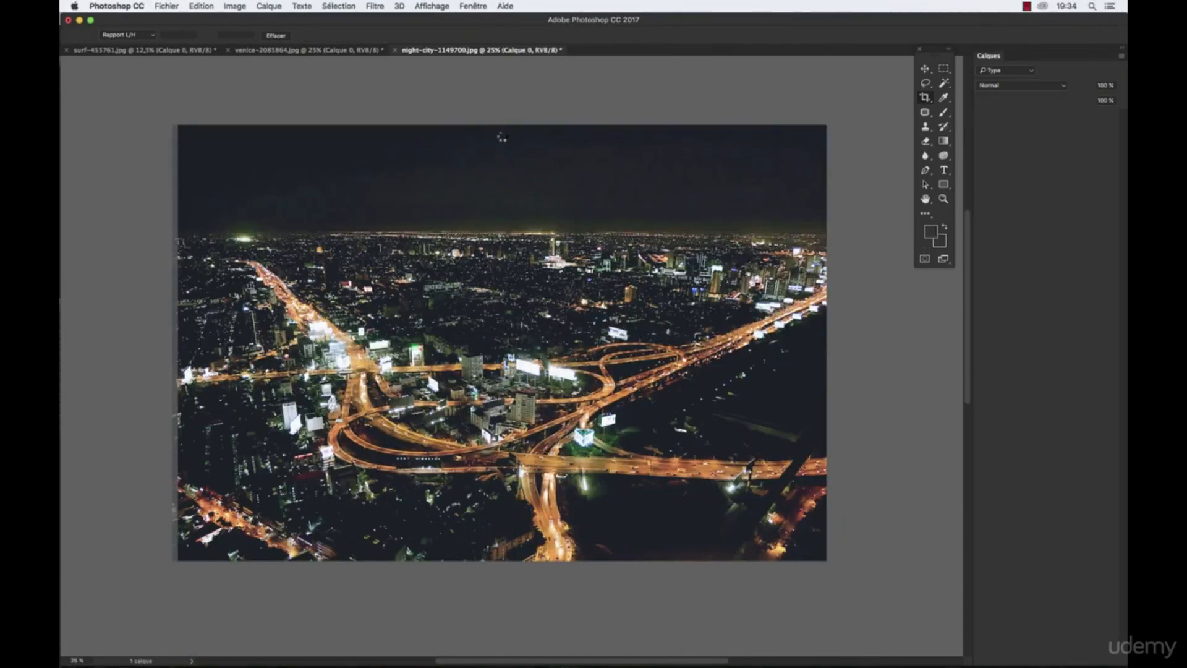
left_click_drag(542, 419, 560, 276)
left_click(943, 199)
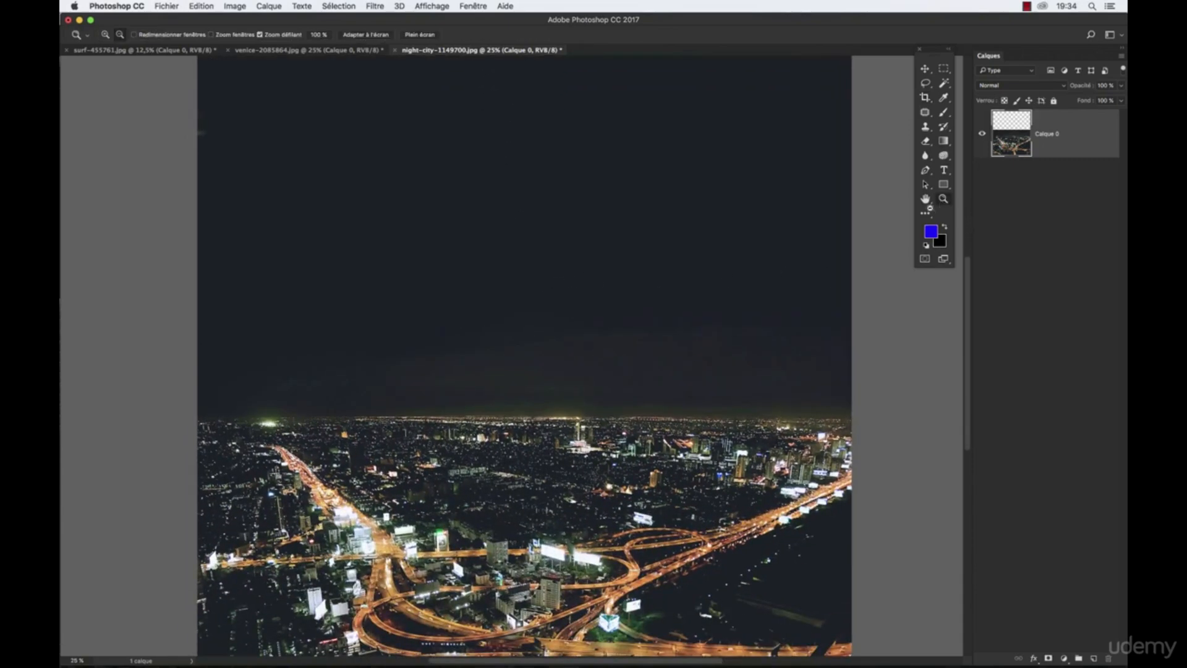
left_click(802, 231, "alt")
left_click_drag(398, 340, 572, 281)
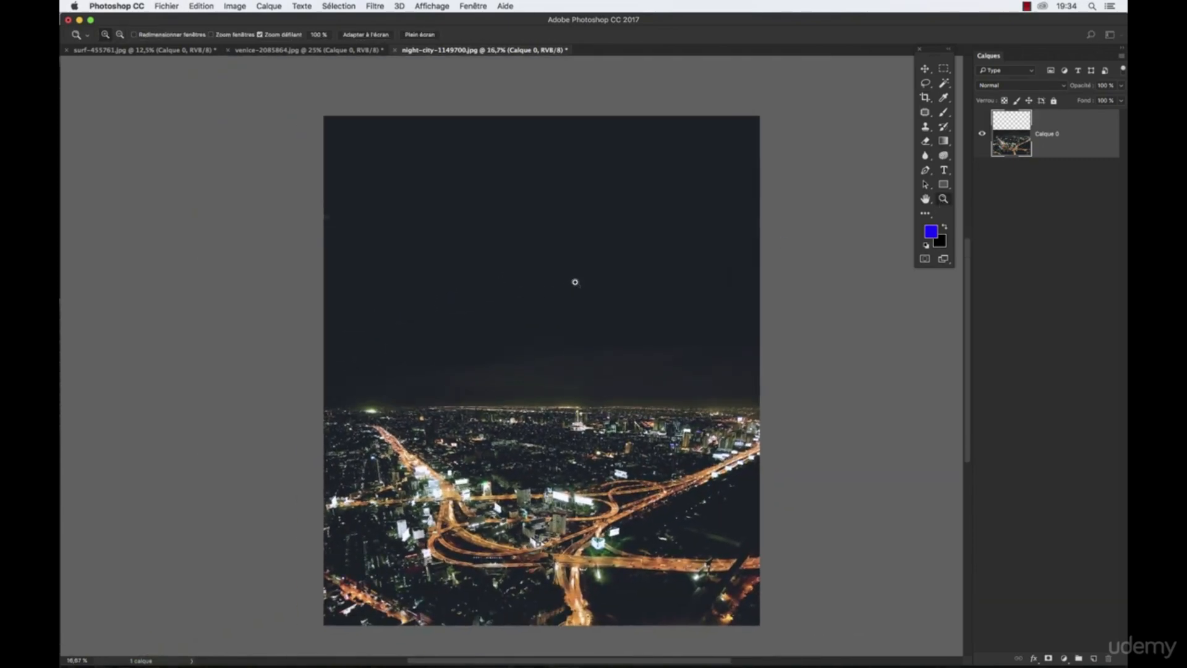
- Extend the surf photo's crop frame above the sky by slightly more than the photo's height and apply the content-aware crop
left_click_drag(488, 331, 468, 307)
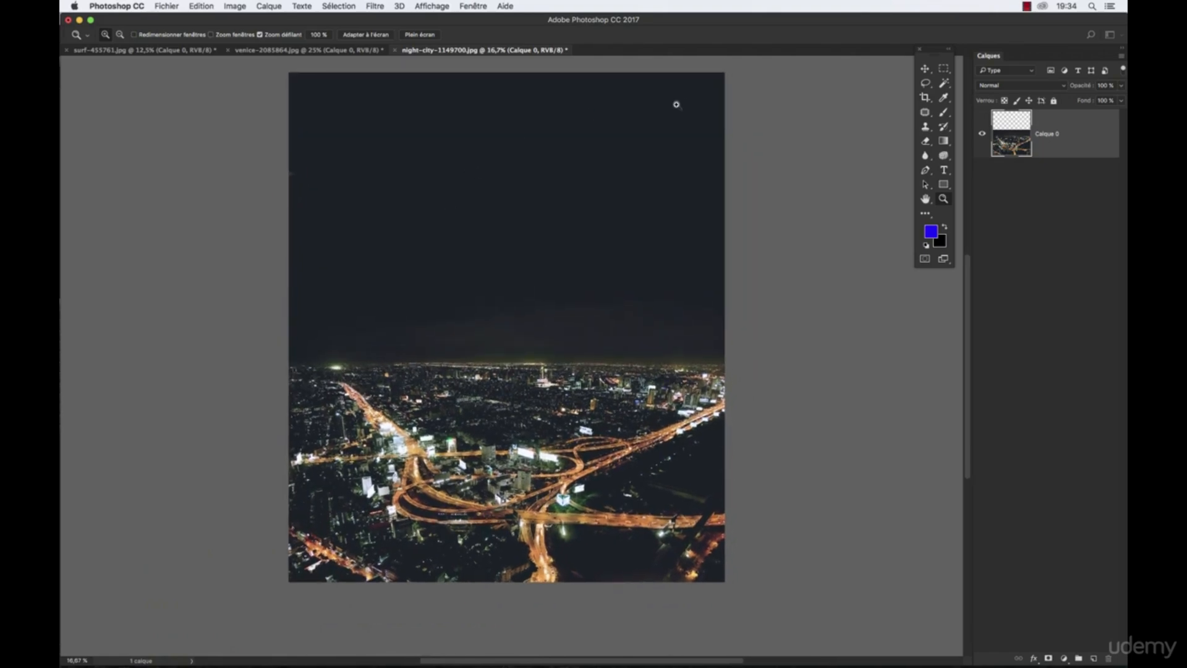
left_click(925, 98)
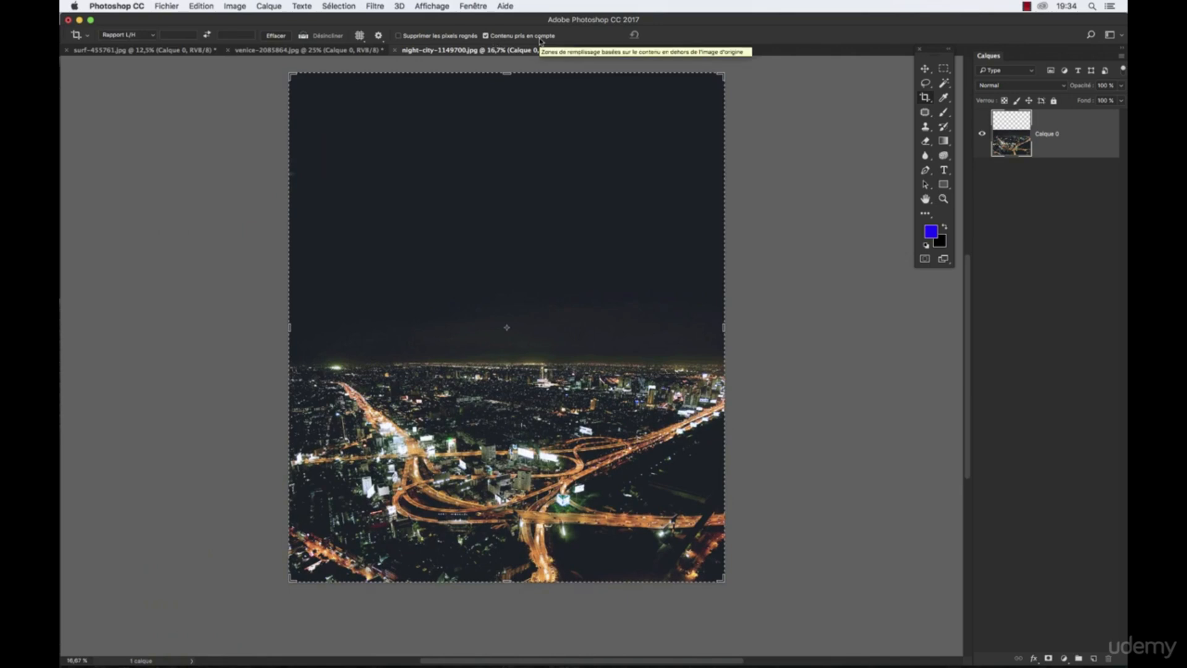
left_click(103, 50)
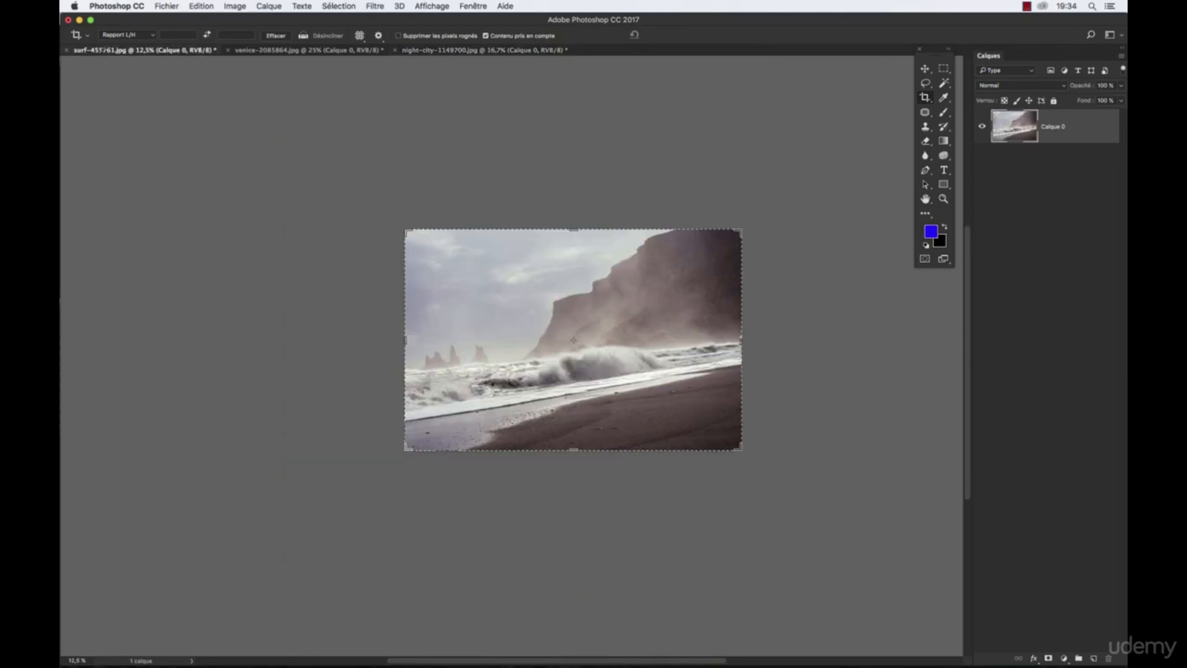
left_click_drag(575, 230, 576, 105)
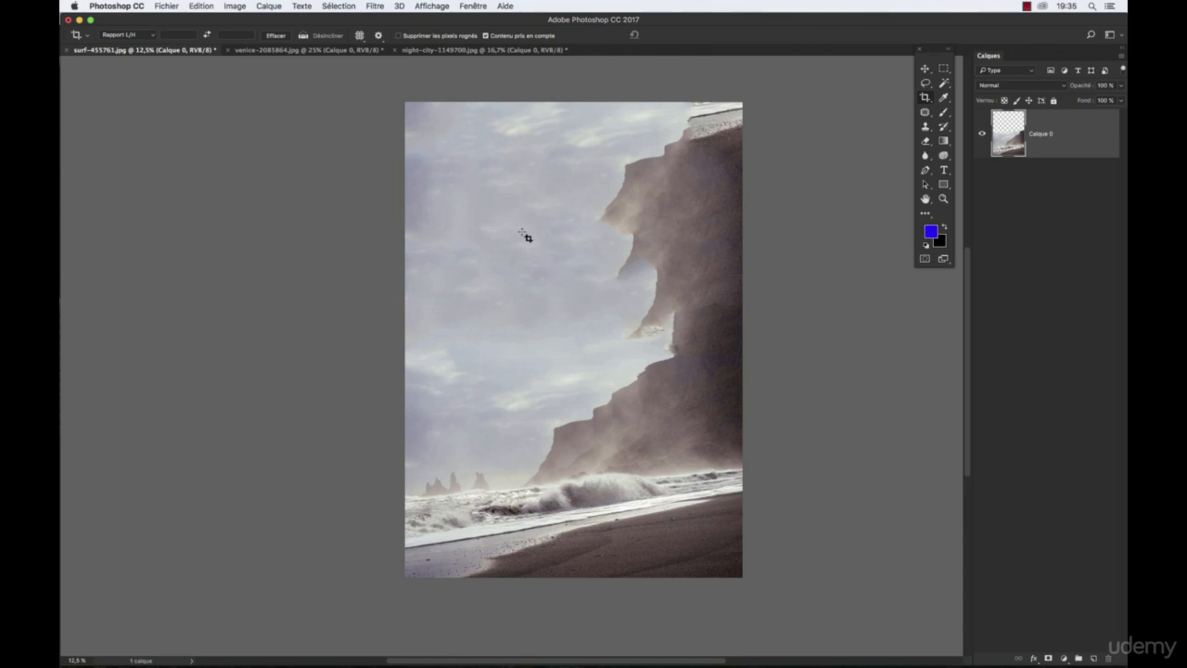
- Close the surf photo without saving its changes and return to the night city photo
key("super+w")
left_click(559, 225)
left_click_drag(436, 200, 454, 225)
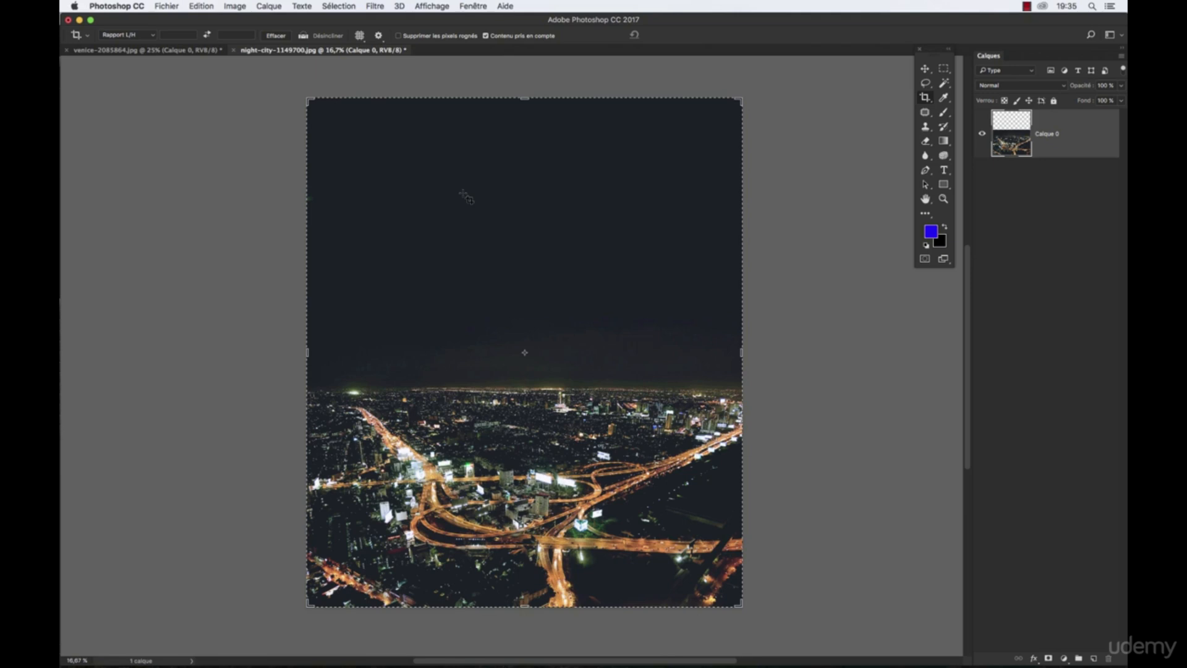
- Turn off Contenu pris en compte for the Crop tool and close the night city photo without saving
left_click(486, 36)
key("super+q")
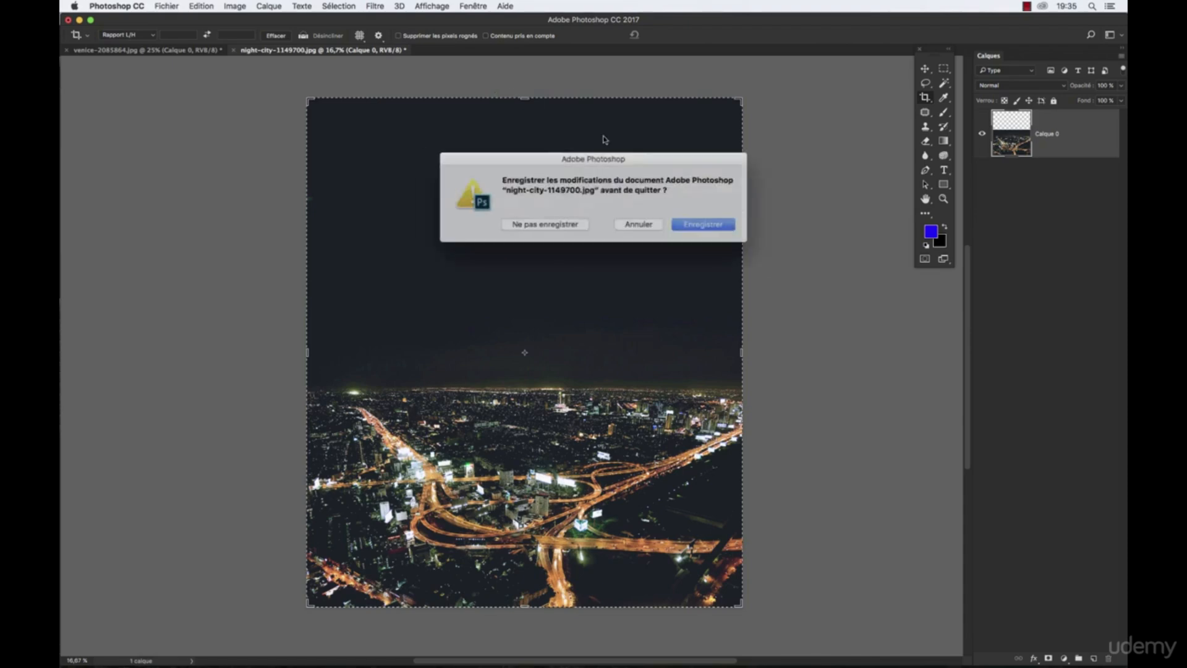
left_click(562, 222)
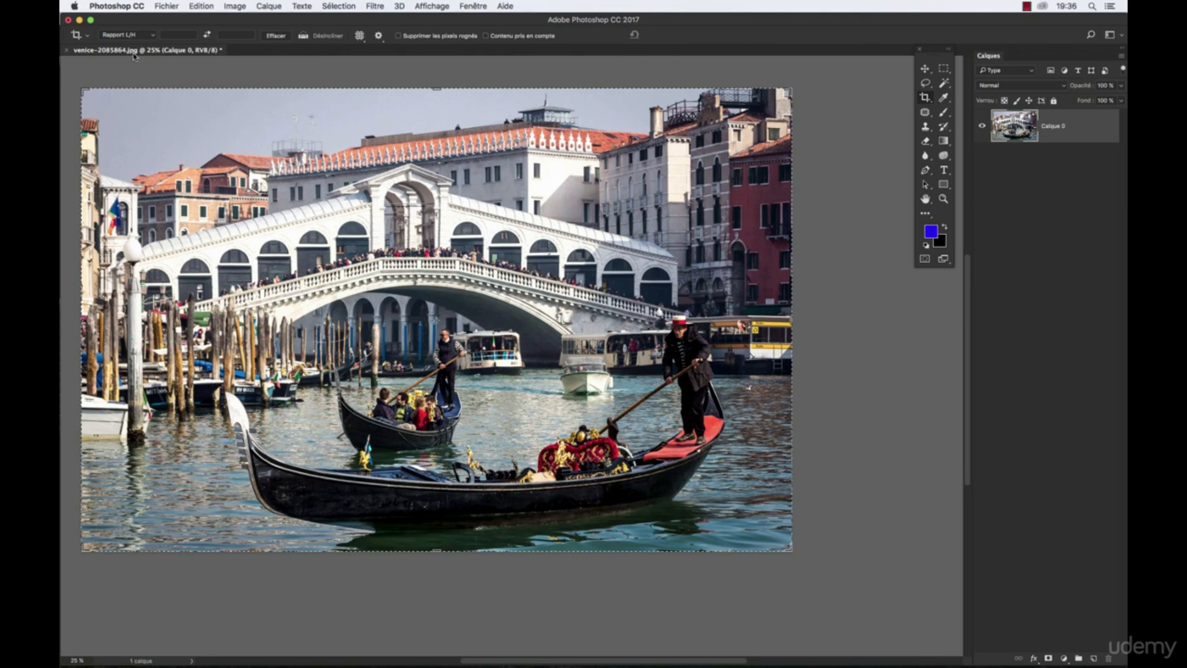
- Save the current Crop tool settings as a new tool preset named "Ratio 4 : 3"
left_click(88, 35)
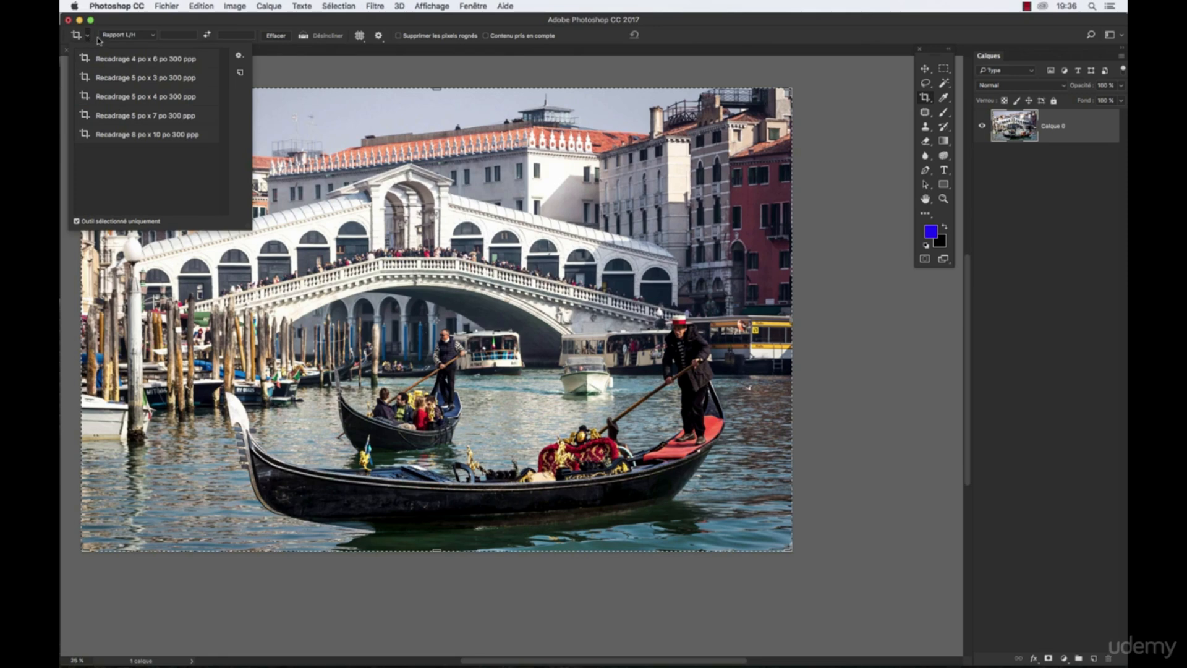
left_click(240, 72)
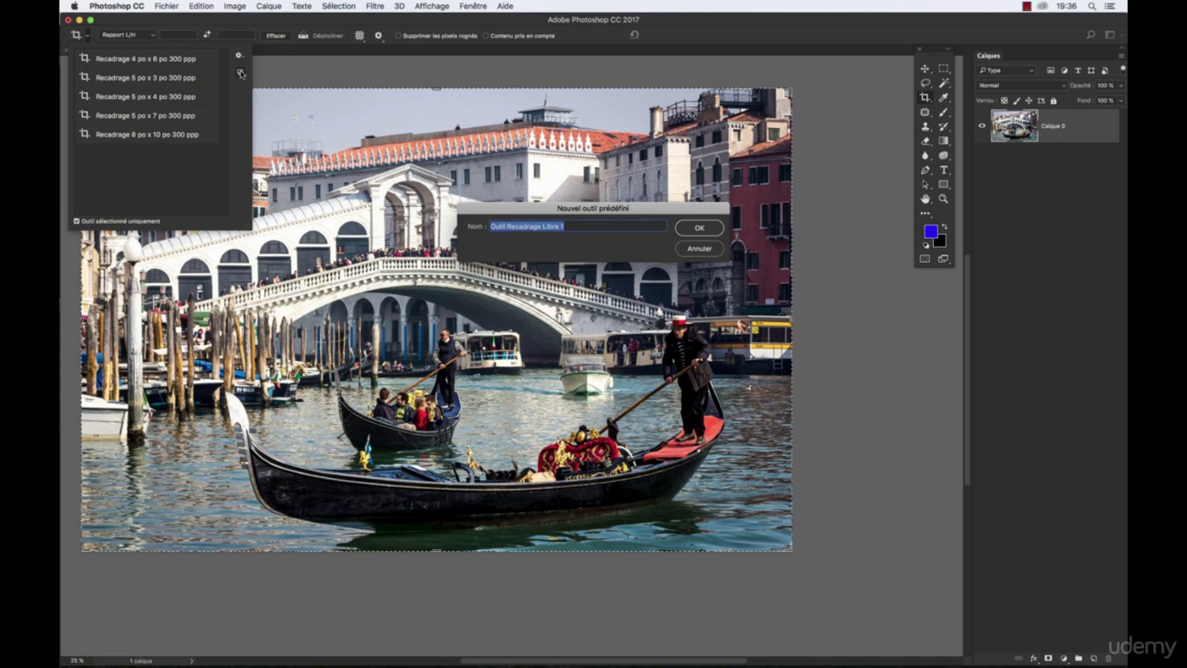
type("Ratio 4 : 3")
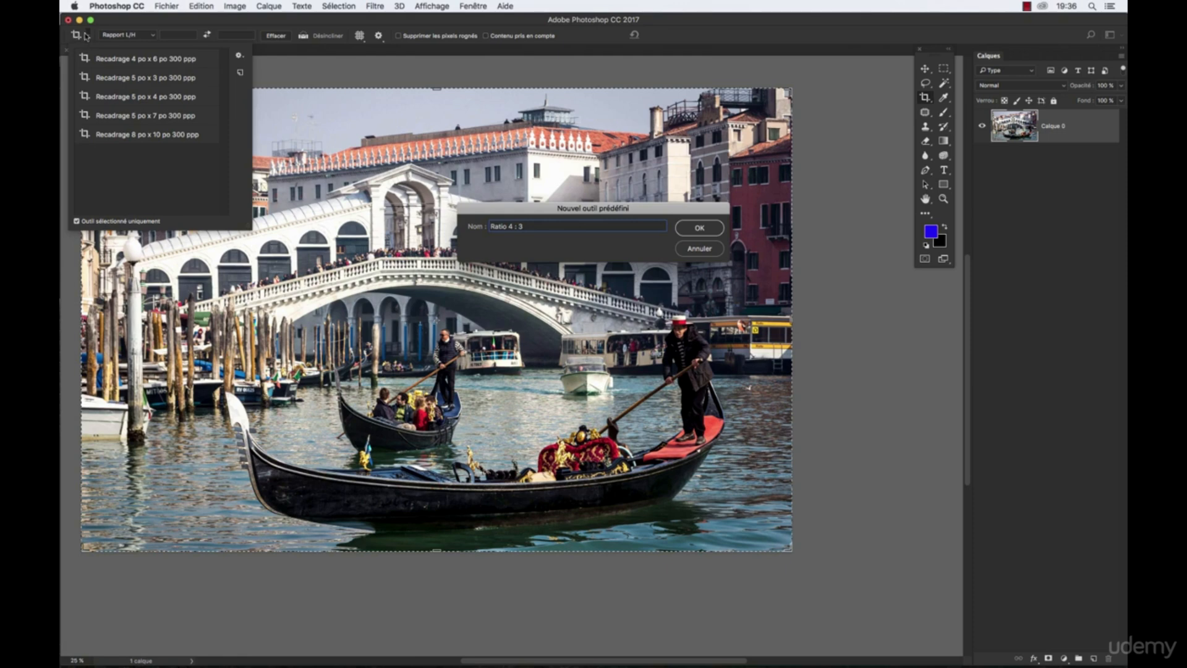
left_click(700, 228)
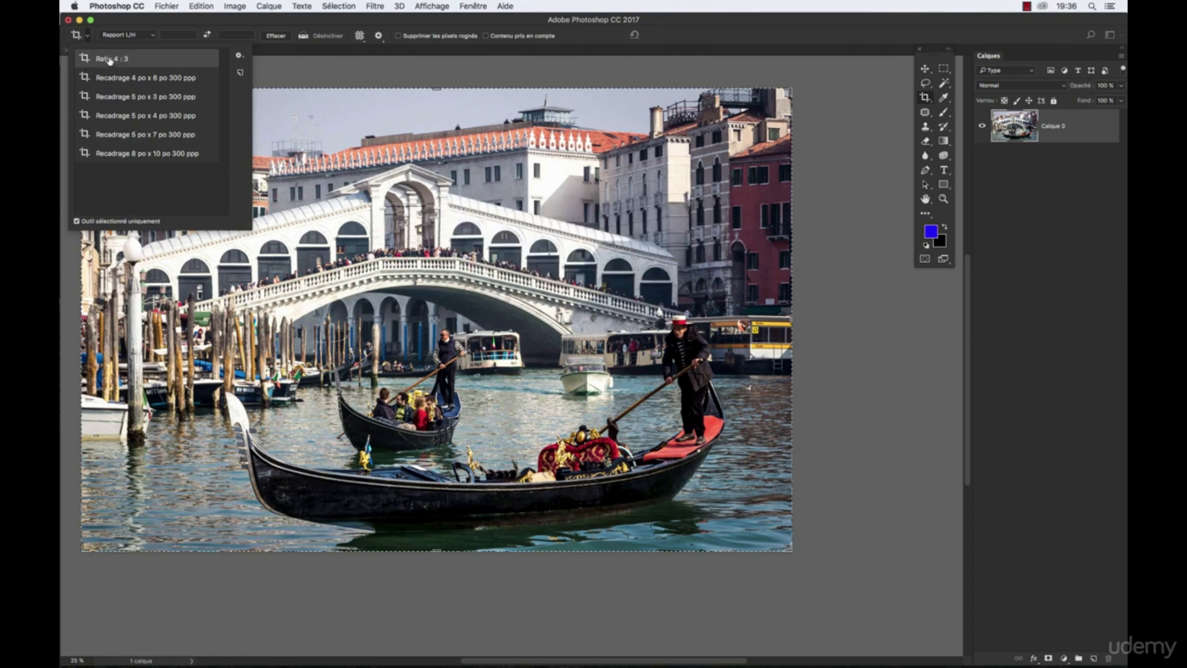
- Try the preset Recadrage 4 po x 6 po 300 ppp on the Venice photo and switch back to the Ratio 4 : 3 preset
left_click(110, 76)
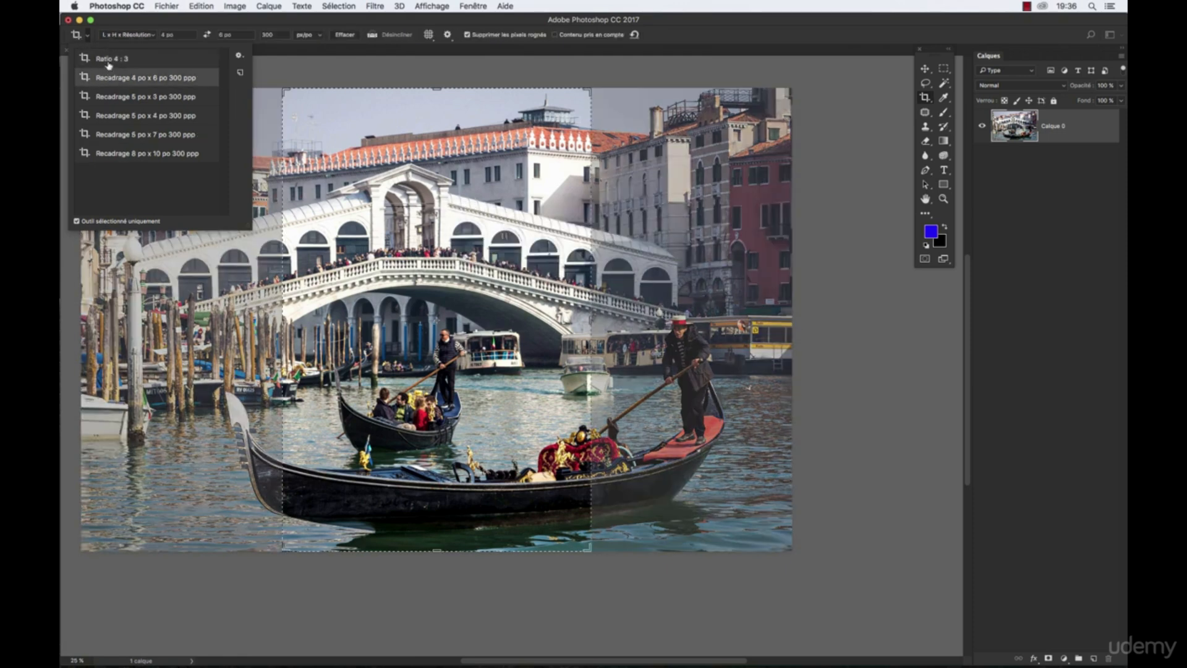
left_click(86, 38)
left_click(86, 39)
left_click(110, 59)
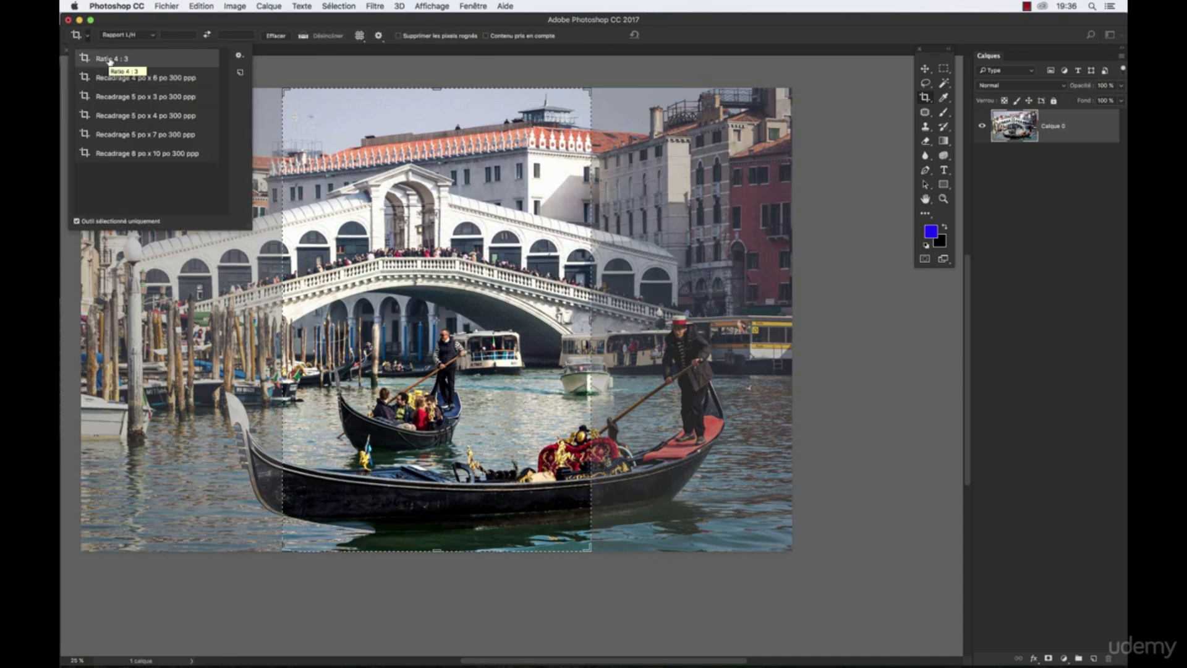